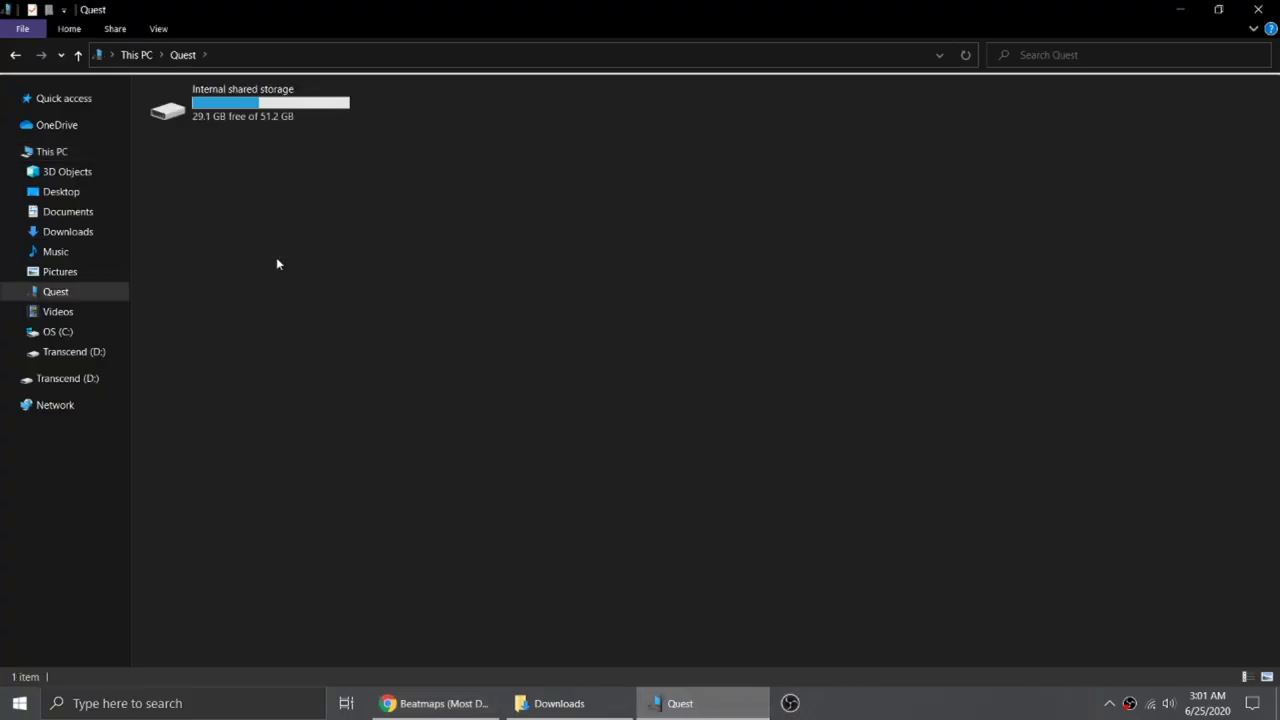
Open the Quest's empty CustomSongs folder under Android > data > com.kluge.SynthRiders > files
{"action": "double_click", "coordinate": [242, 100]}
{"action": "double_click", "coordinate": [400, 100]}
{"action": "double_click", "coordinate": [220, 100]}
{"action": "double_click", "coordinate": [200, 197]}
{"action": "double_click", "coordinate": [457, 115]}
{"action": "double_click", "coordinate": [623, 106]}
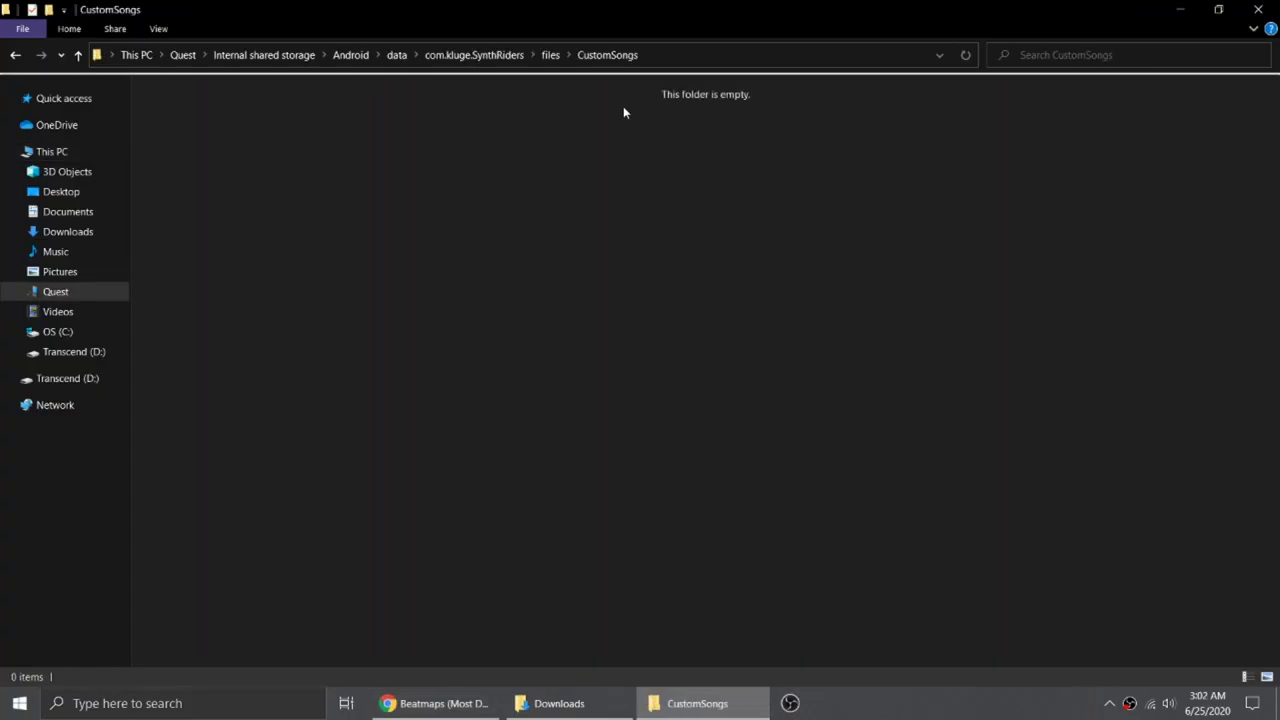
Place the Downloads window over CustomSongs and select the four .synth song files
{"action": "left_click", "coordinate": [559, 703]}
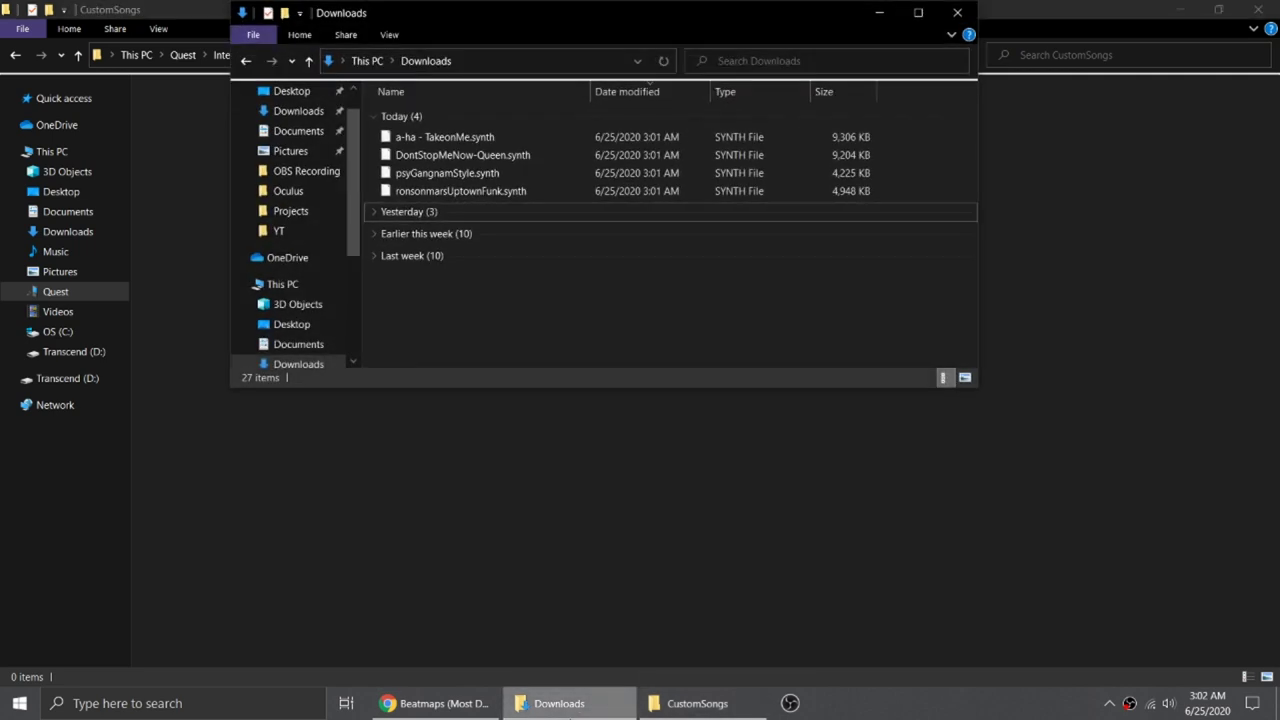
{"action": "left_click_drag", "start_coordinate": [438, 22], "coordinate": [535, 245]}
{"action": "left_click_drag", "start_coordinate": [465, 421], "coordinate": [252, 236]}
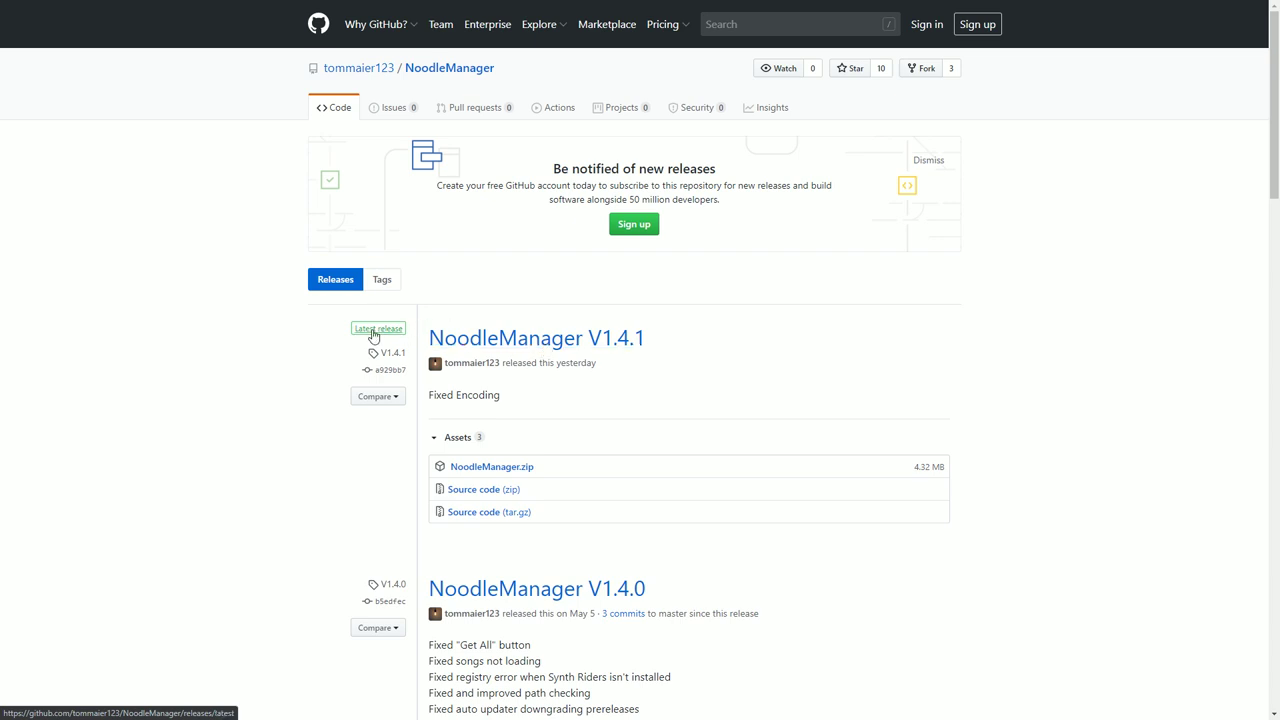
Download NoodleManager.zip from the latest V1.4.1 release assets
{"action": "left_click", "coordinate": [496, 467]}
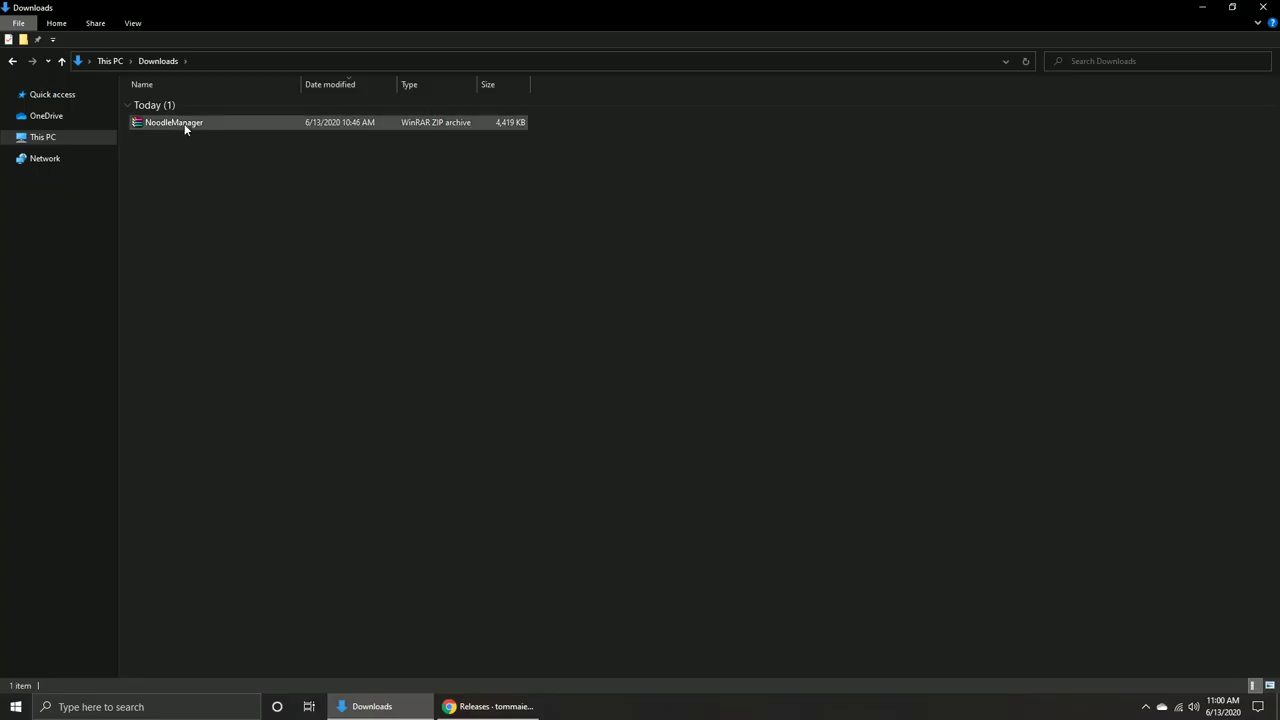
Extract NoodleManager.zip here, then select the NoodleManager application inside NoodleManagerRelease
{"action": "right_click", "coordinate": [185, 127]}
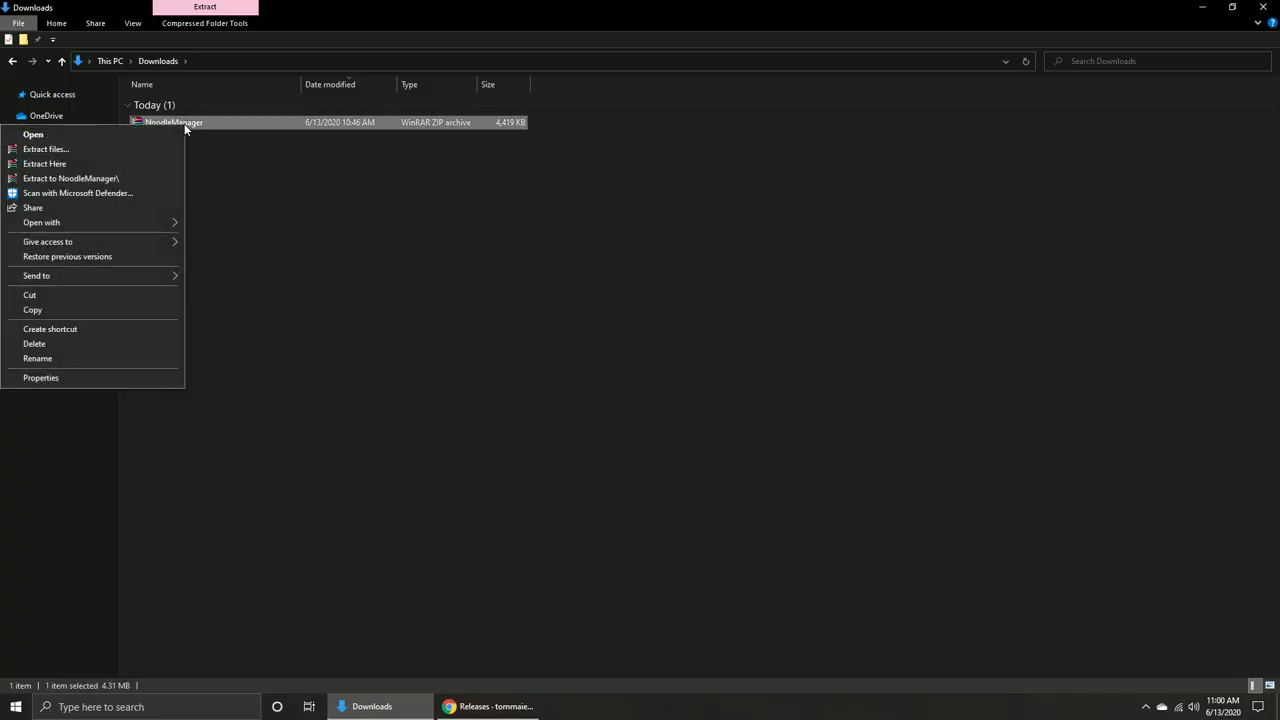
{"action": "left_click", "coordinate": [145, 164]}
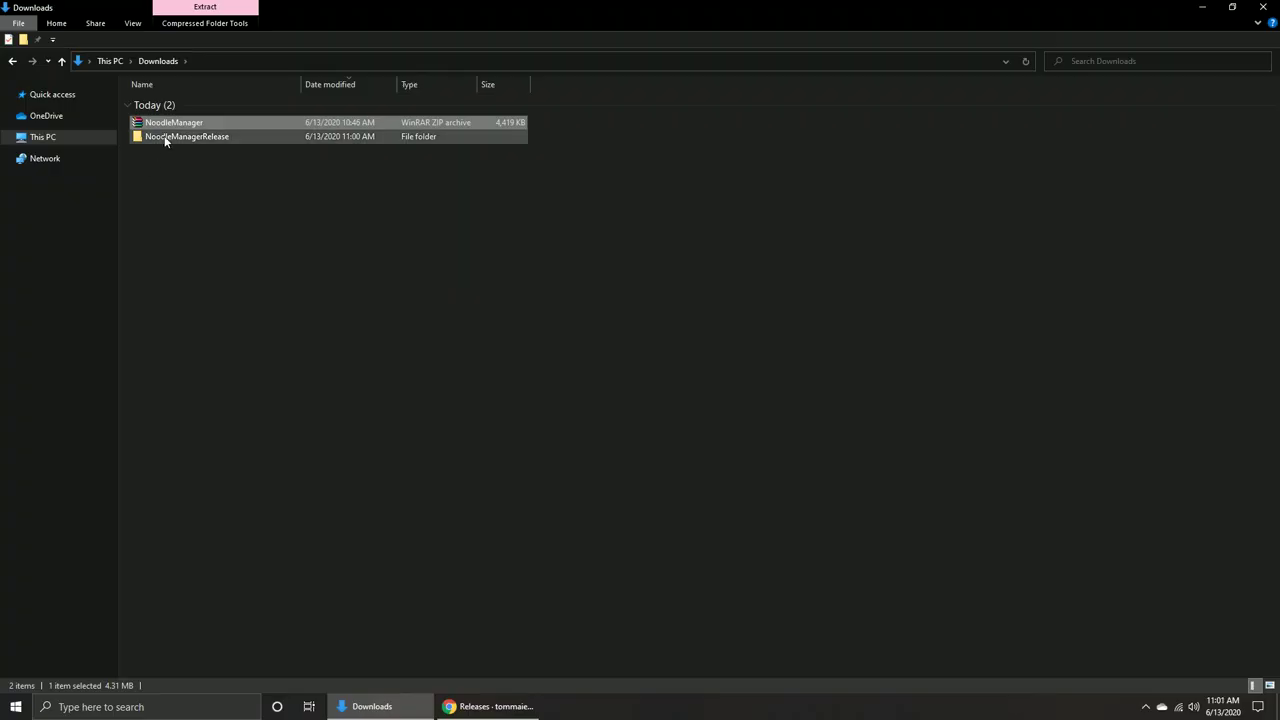
{"action": "double_click", "coordinate": [165, 138]}
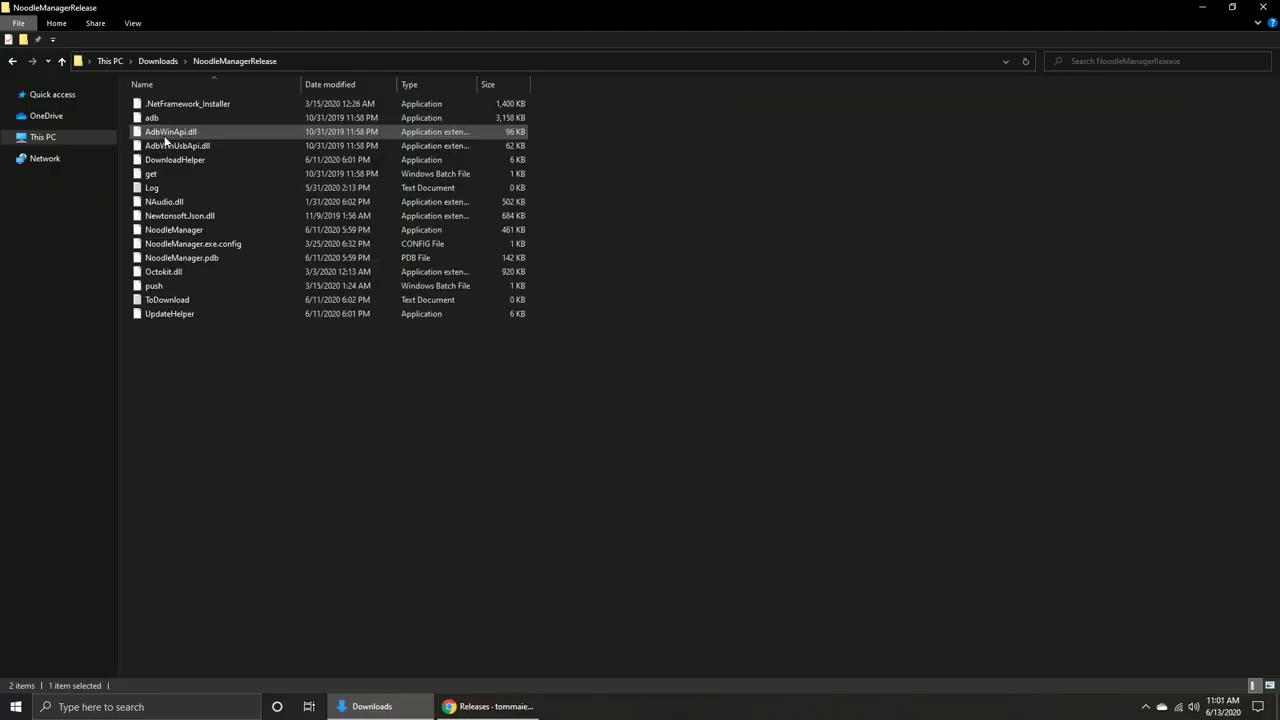
{"action": "left_click", "coordinate": [171, 236]}
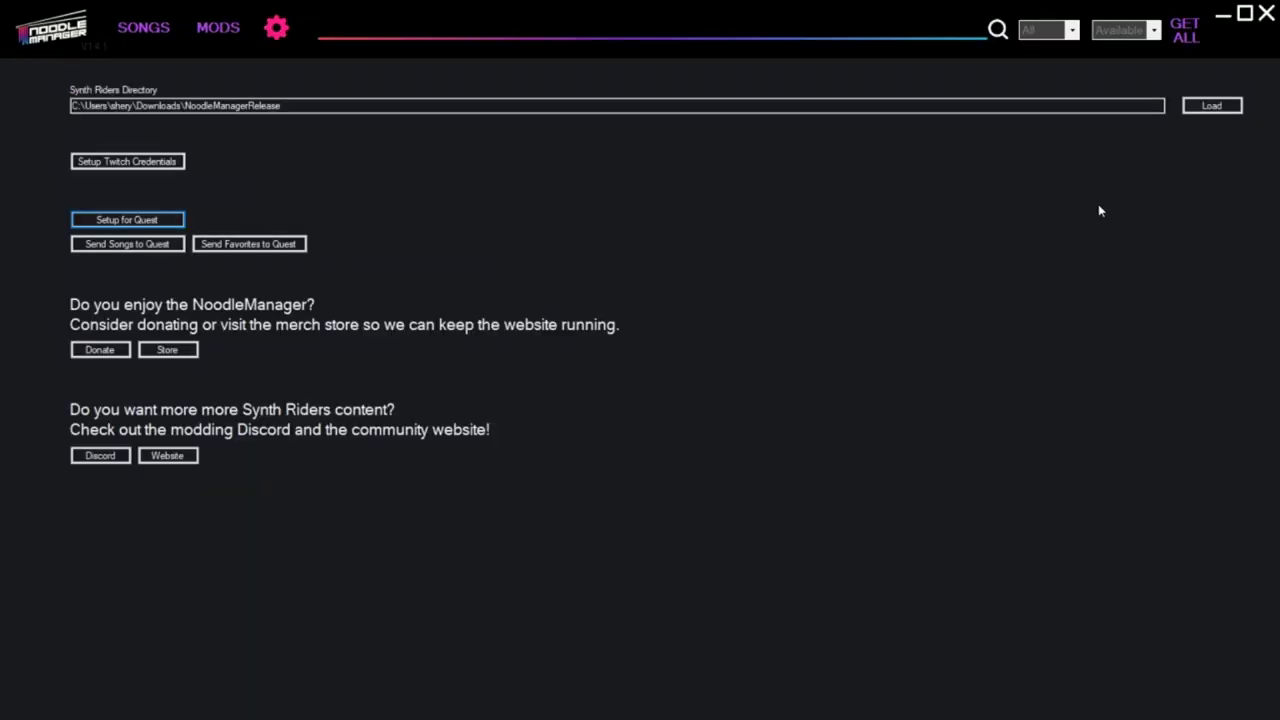
Download Megalovania, Boy Bear, The Calling and Celebration Remix, then send them to the Quest
{"action": "left_click", "coordinate": [152, 30]}
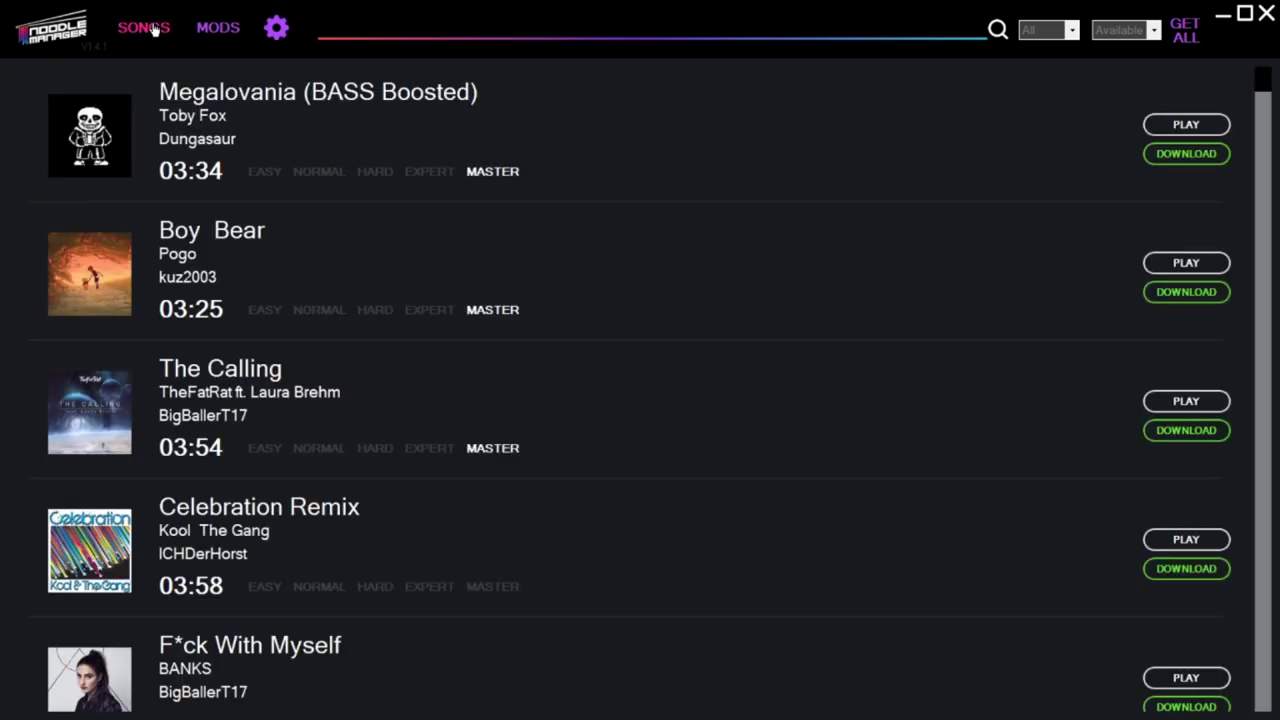
{"action": "left_click", "coordinate": [1172, 156]}
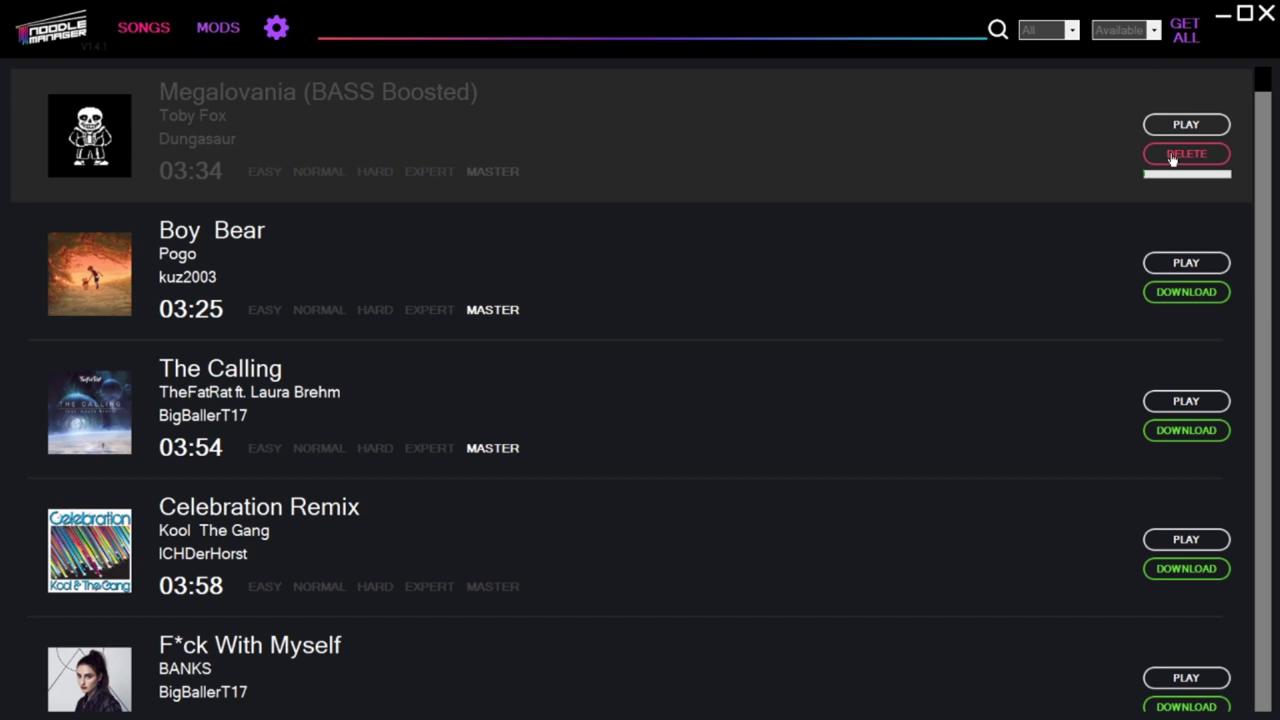
{"action": "left_click", "coordinate": [1172, 292]}
{"action": "left_click", "coordinate": [1175, 430]}
{"action": "left_click", "coordinate": [1180, 569]}
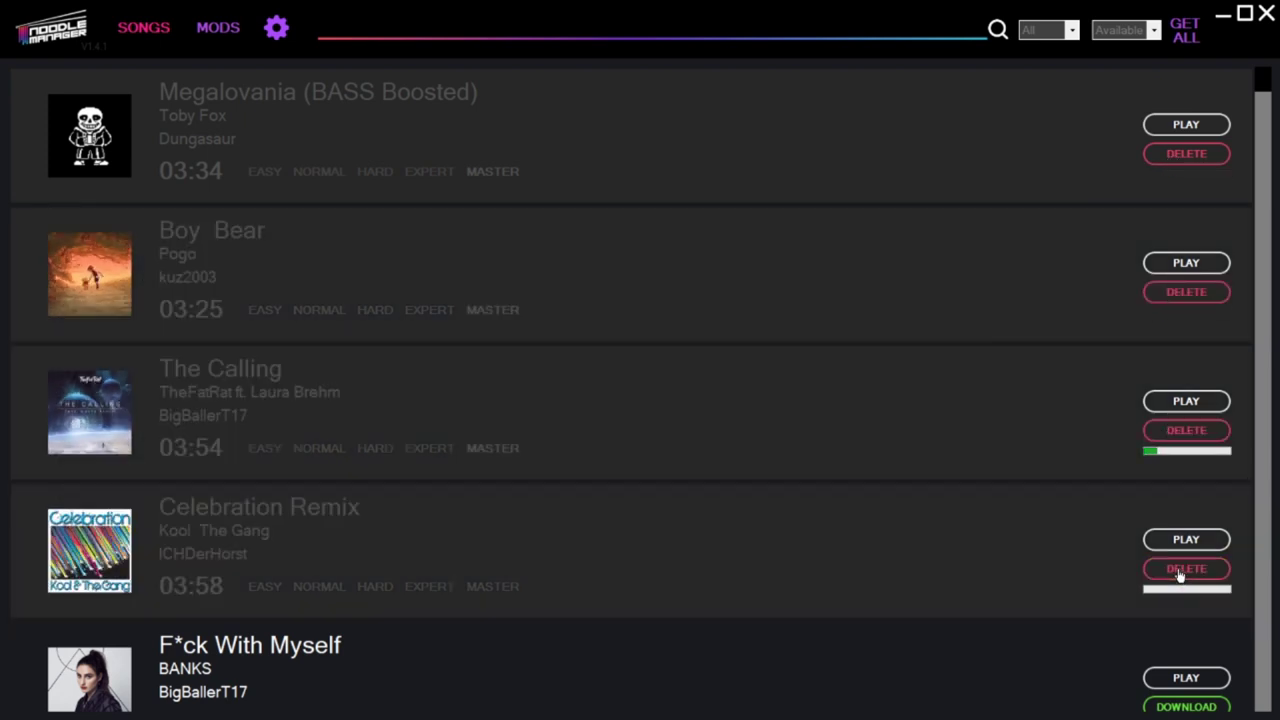
{"action": "left_click", "coordinate": [276, 27]}
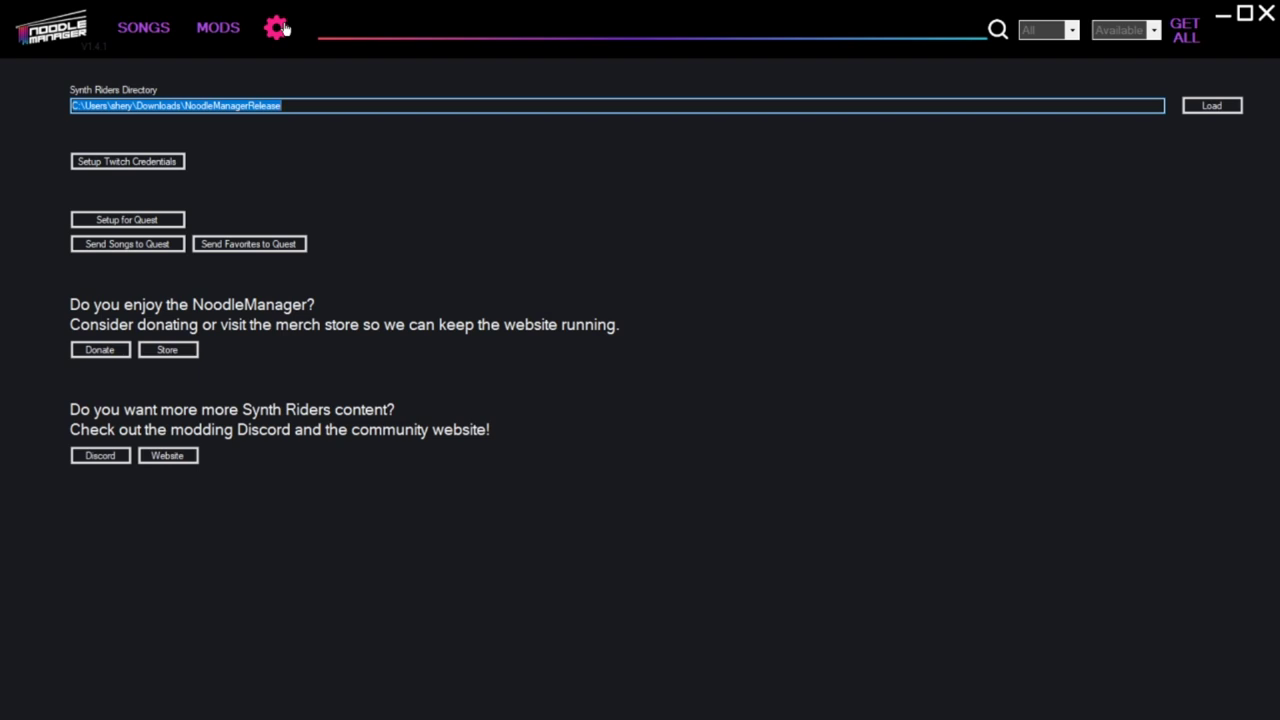
{"action": "left_click", "coordinate": [163, 248]}
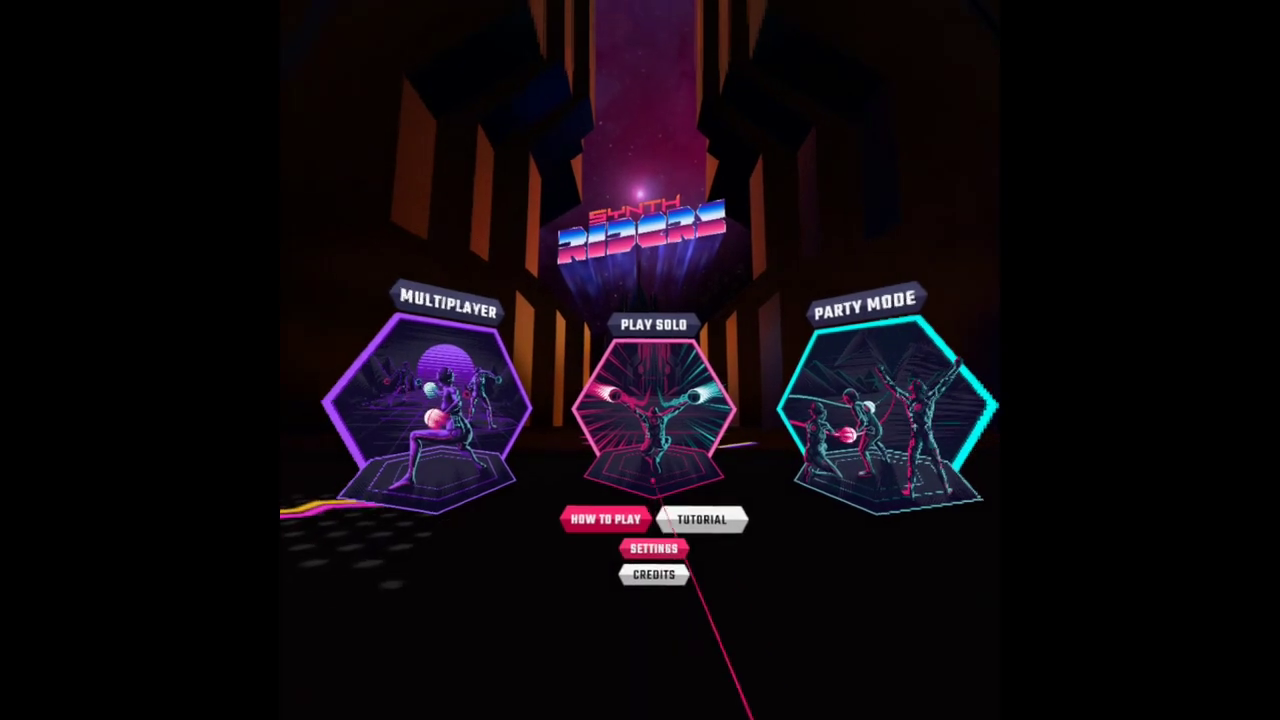
Enter Play Solo and view the details of Boy & Bear, Megalovania and The Calling
{"action": "left_click", "coordinate": [668, 440]}
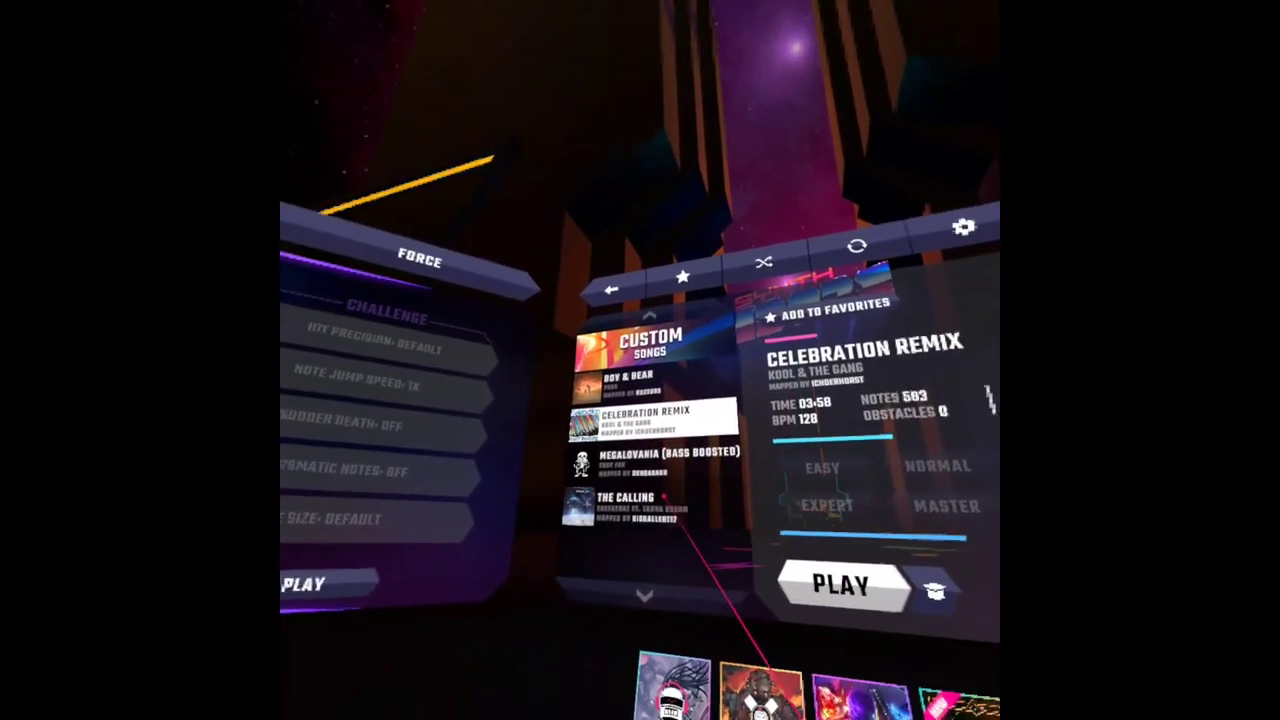
{"action": "left_click", "coordinate": [680, 398]}
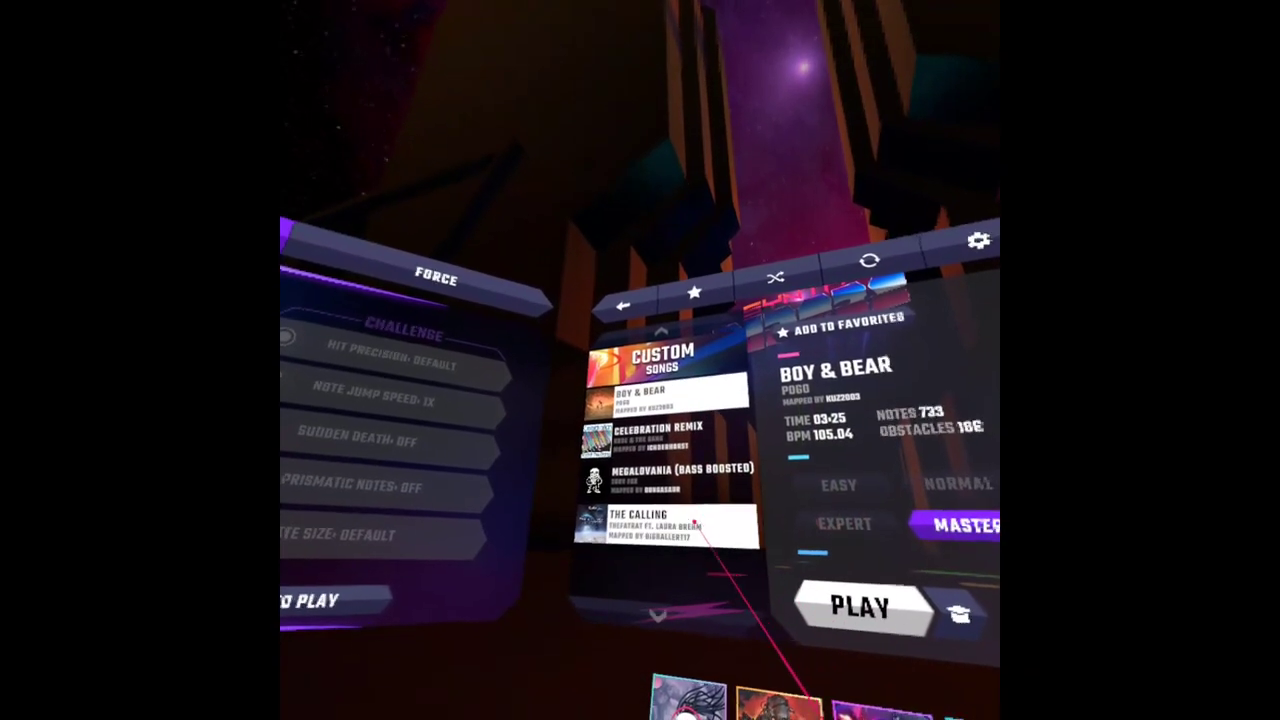
{"action": "left_click", "coordinate": [693, 478]}
{"action": "left_click", "coordinate": [660, 516]}
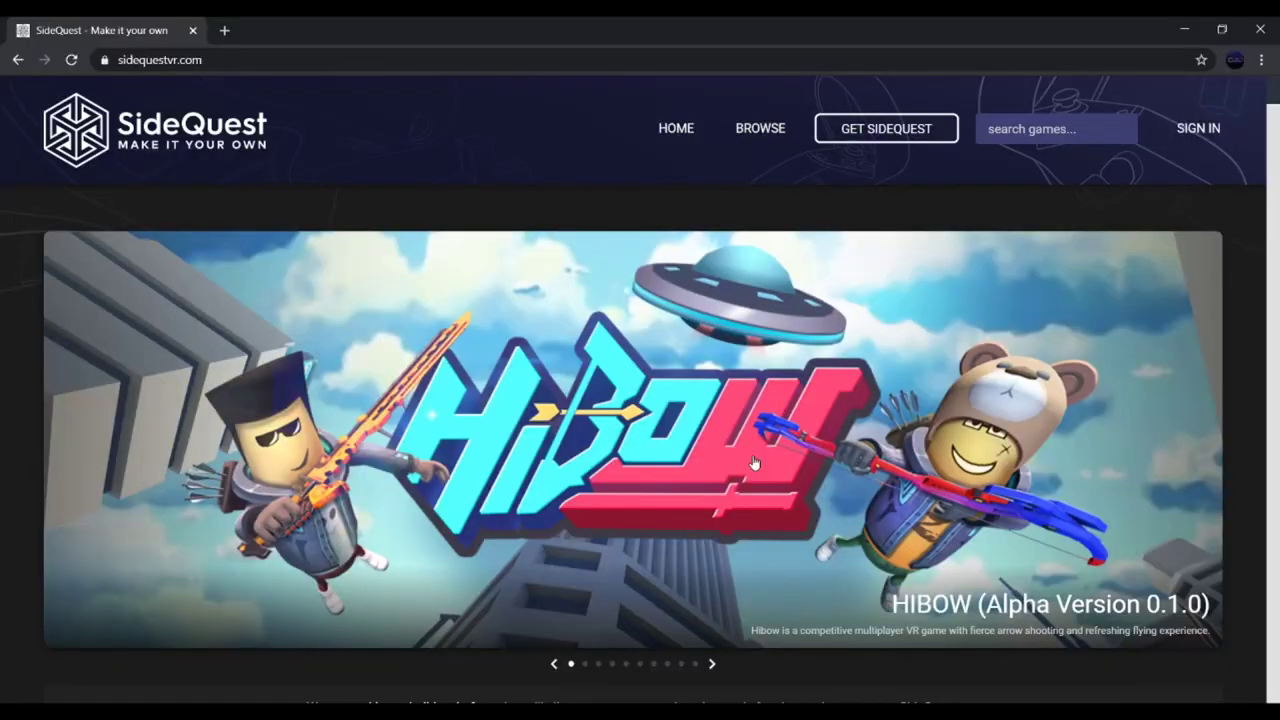
Open the SideQuest setup page, then browse Quest games filtered to Free and scroll through them
{"action": "left_click", "coordinate": [889, 131]}
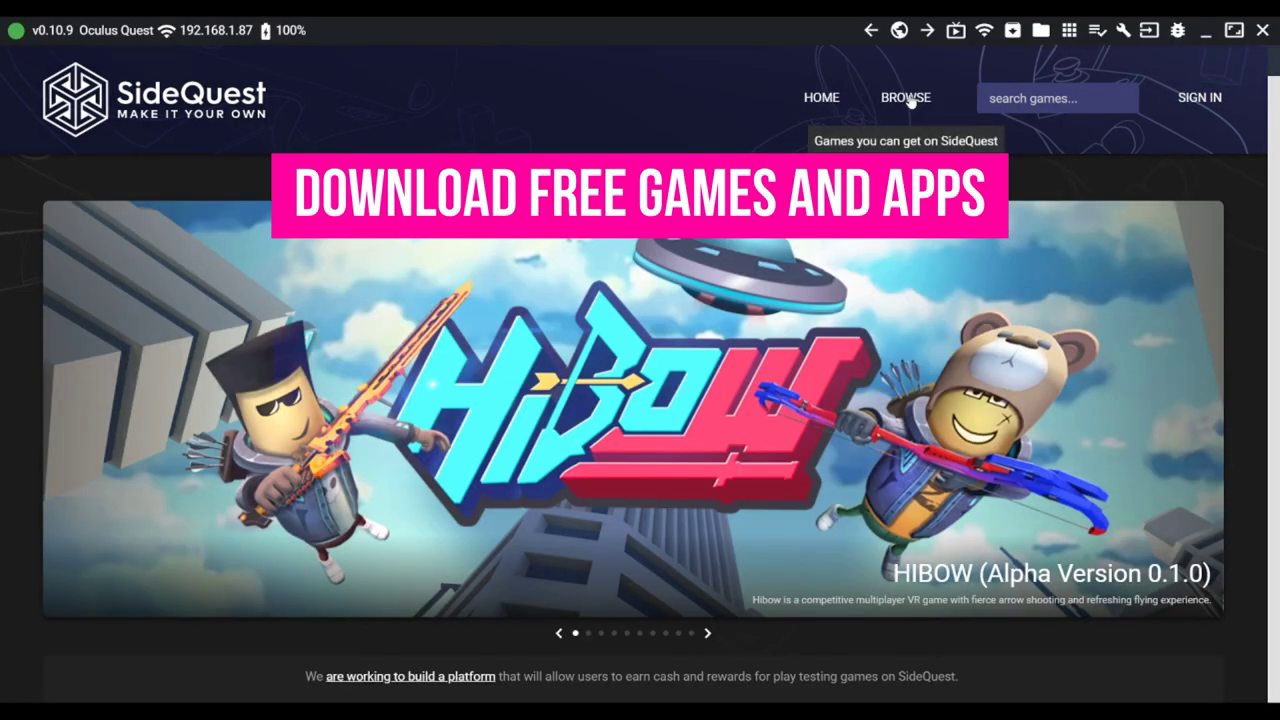
{"action": "left_click", "coordinate": [910, 101]}
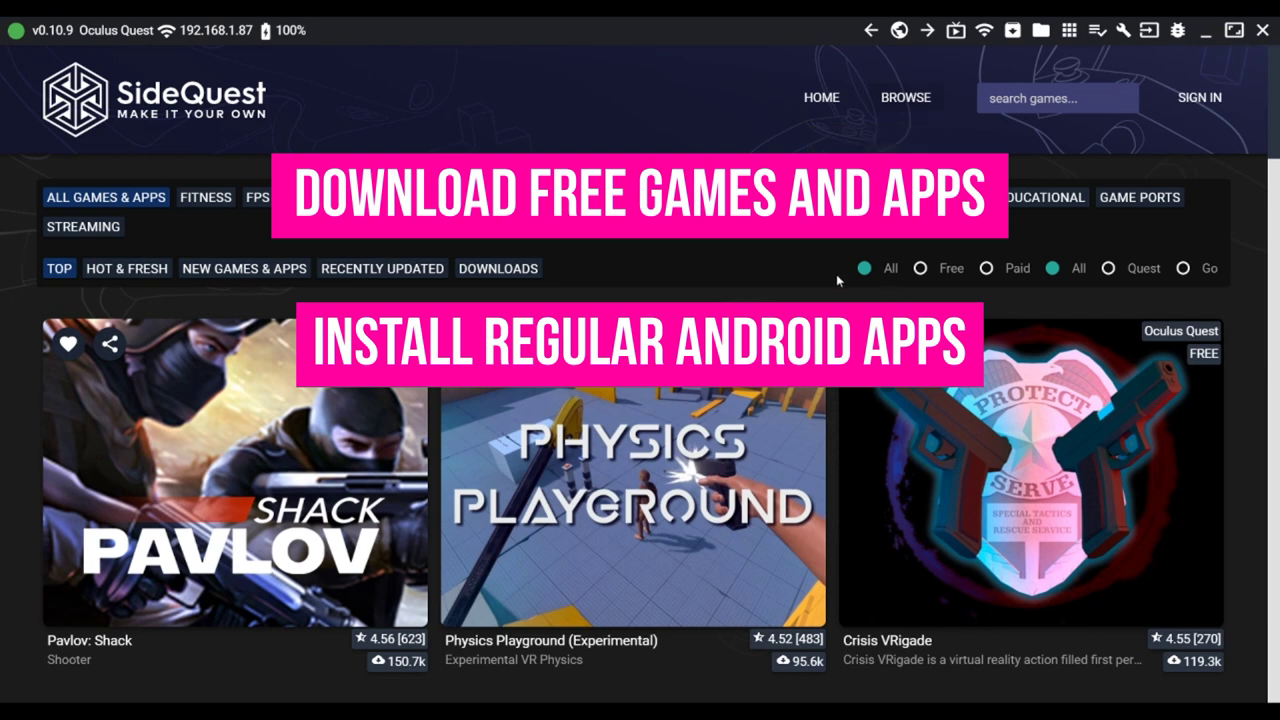
{"action": "left_click", "coordinate": [921, 269]}
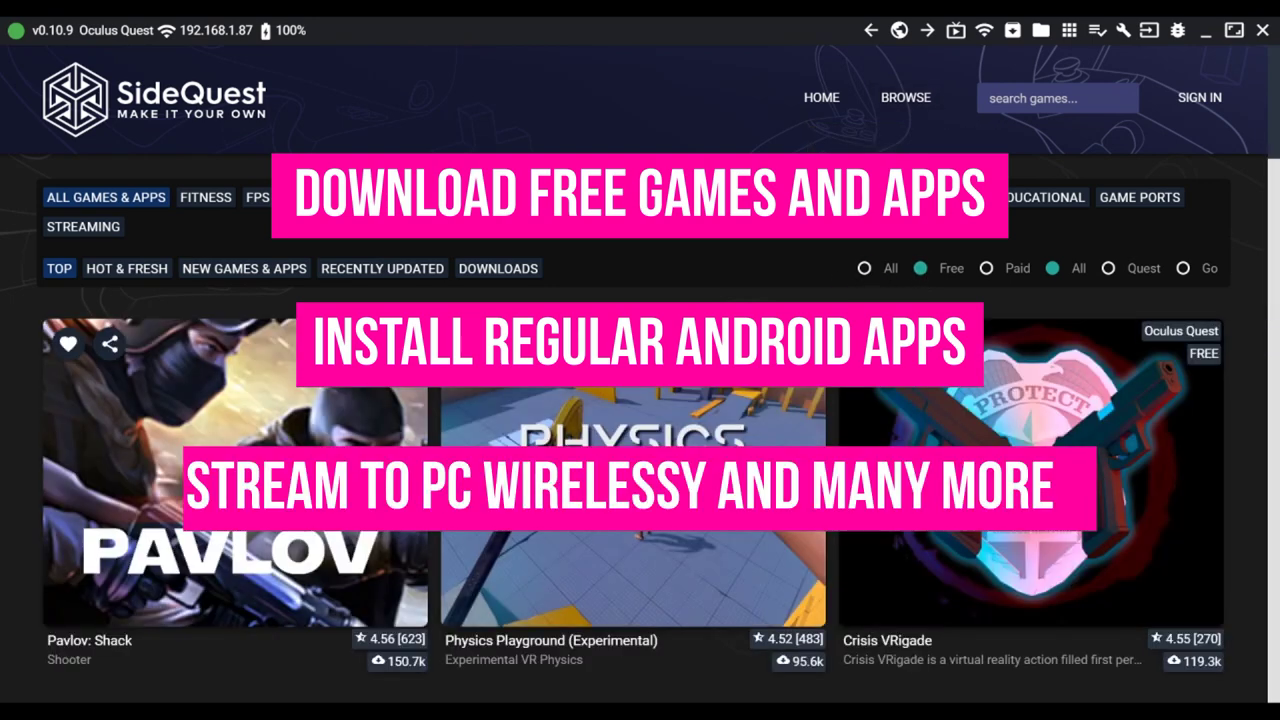
{"action": "scroll", "coordinate": [928, 279], "scroll_direction": "down", "scroll_amount": 3}
{"action": "scroll", "coordinate": [898, 492], "scroll_direction": "down", "scroll_amount": 4}
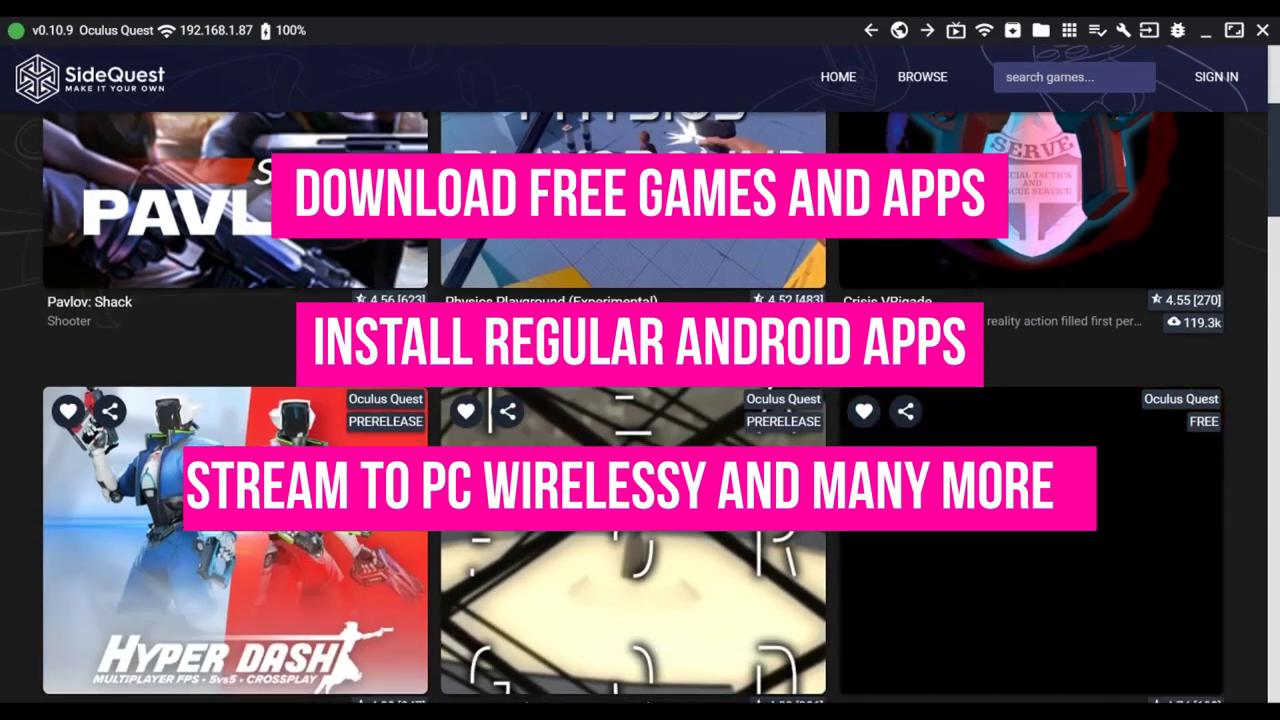
{"action": "scroll", "coordinate": [898, 492], "scroll_direction": "down", "scroll_amount": 1}
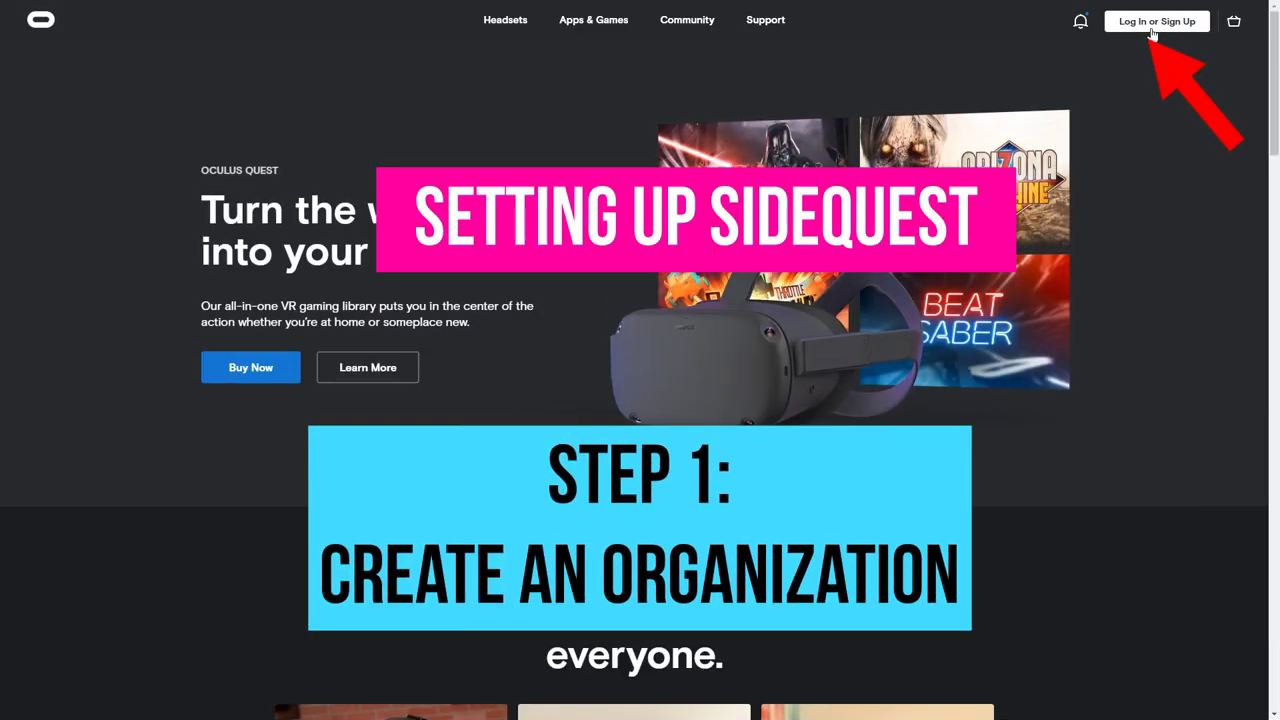
Sign in to Oculus and reach the developer Manage dashboard
{"action": "left_click", "coordinate": [1152, 24]}
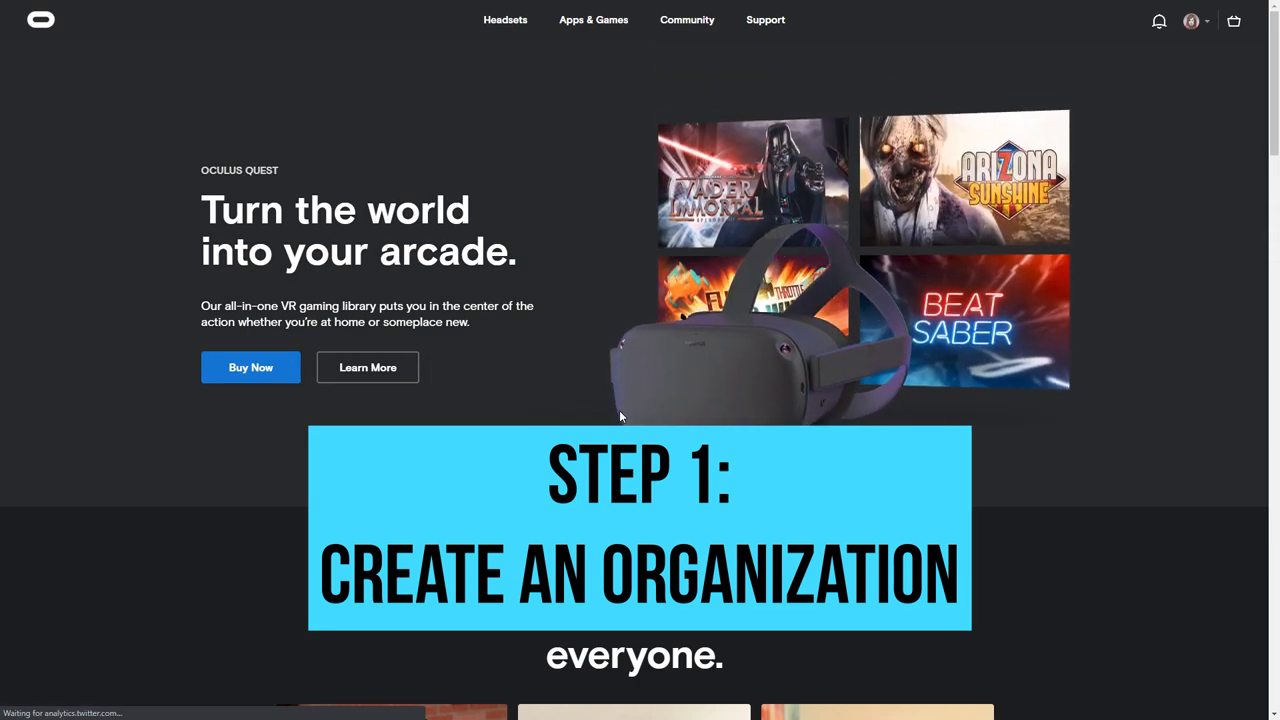
{"action": "mouse_move", "coordinate": [687, 22]}
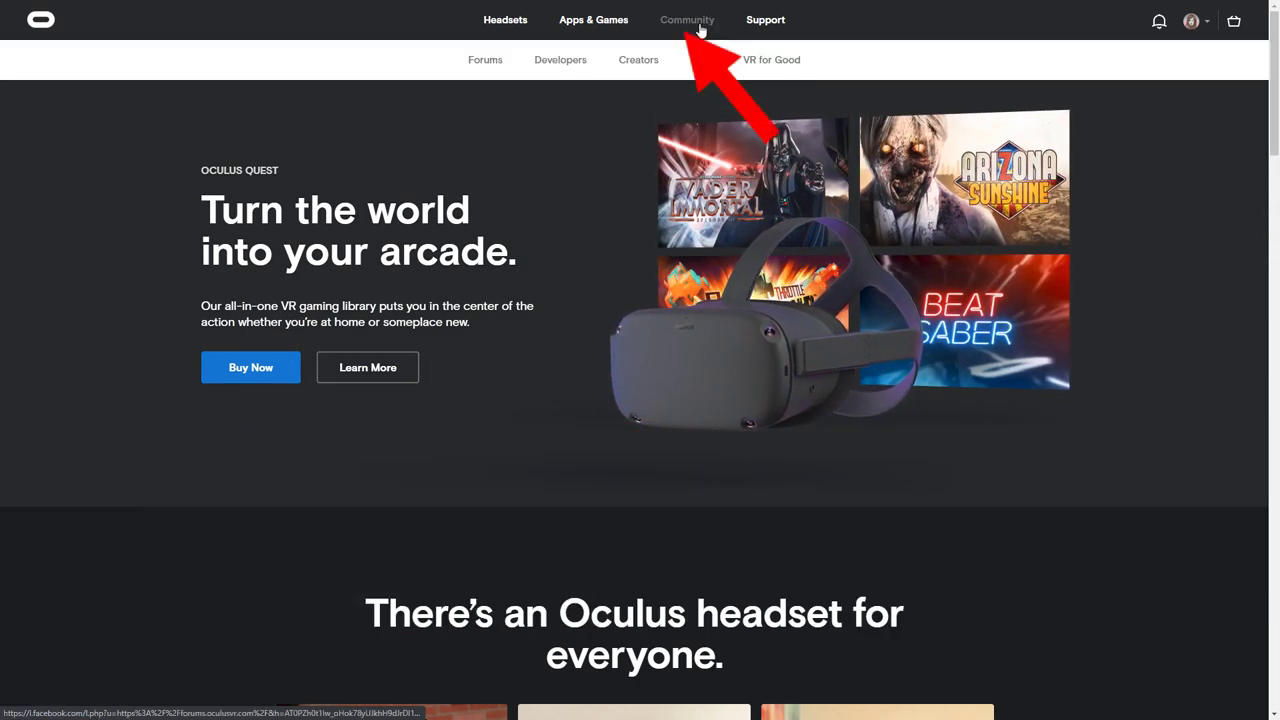
{"action": "left_click", "coordinate": [572, 62]}
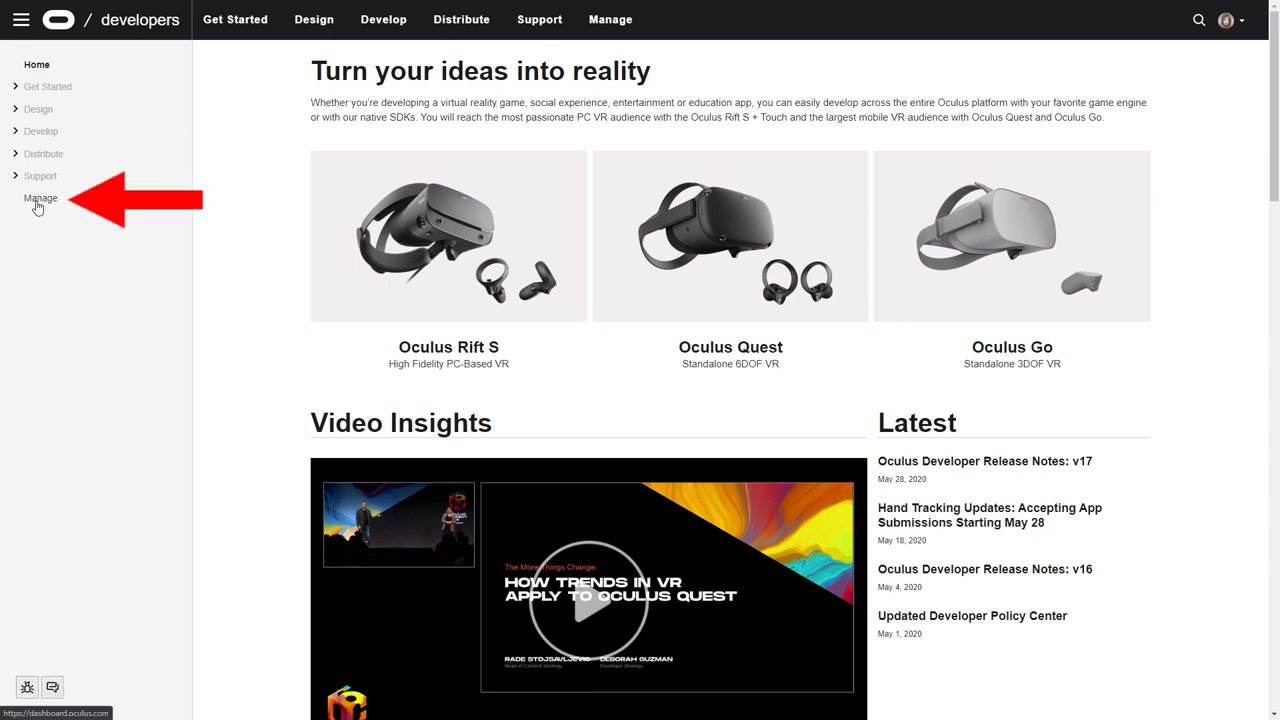
{"action": "left_click", "coordinate": [36, 205]}
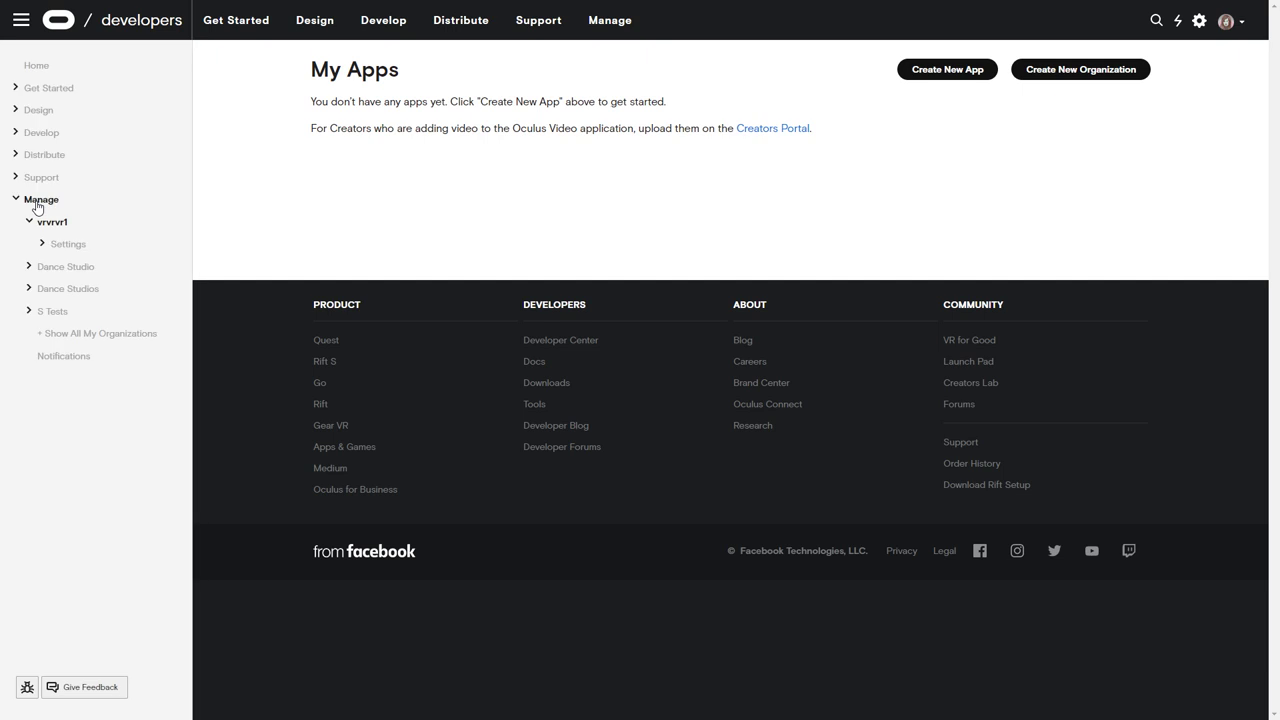
Create a new organization named 'vrvg10', acknowledge the terms and accept the NDA
{"action": "left_click", "coordinate": [1077, 72]}
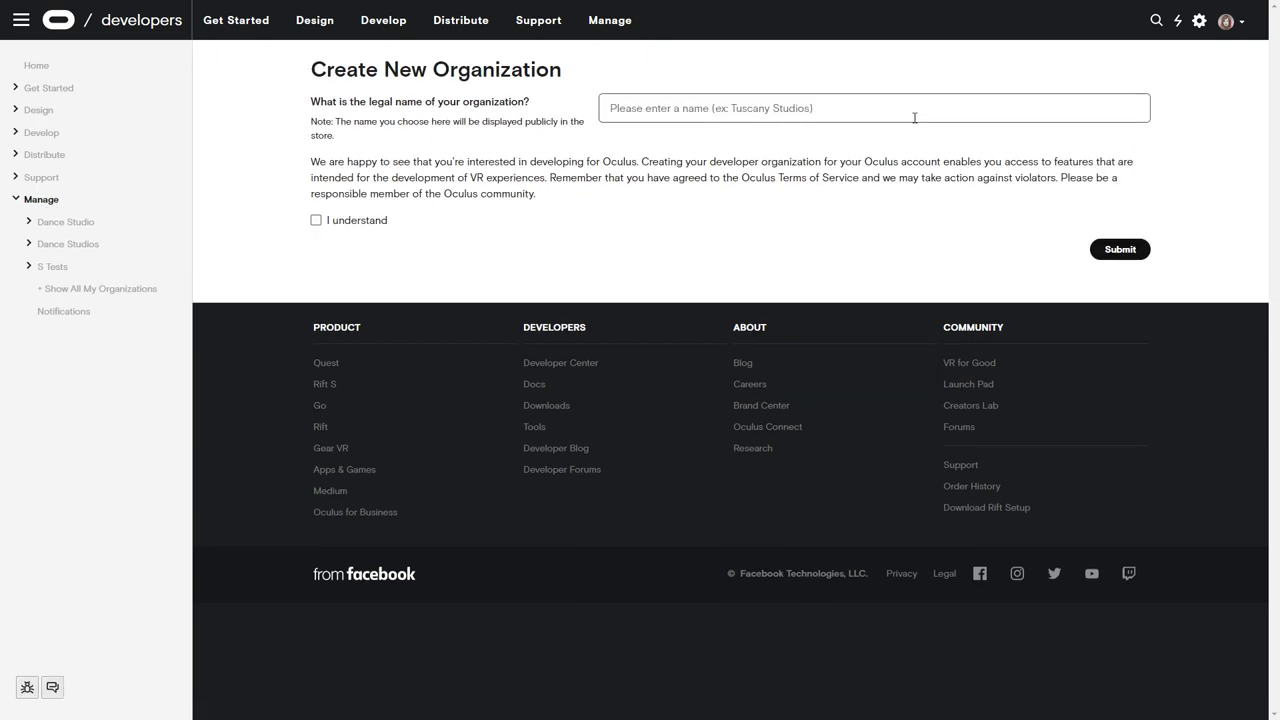
{"action": "type", "text": "v"}
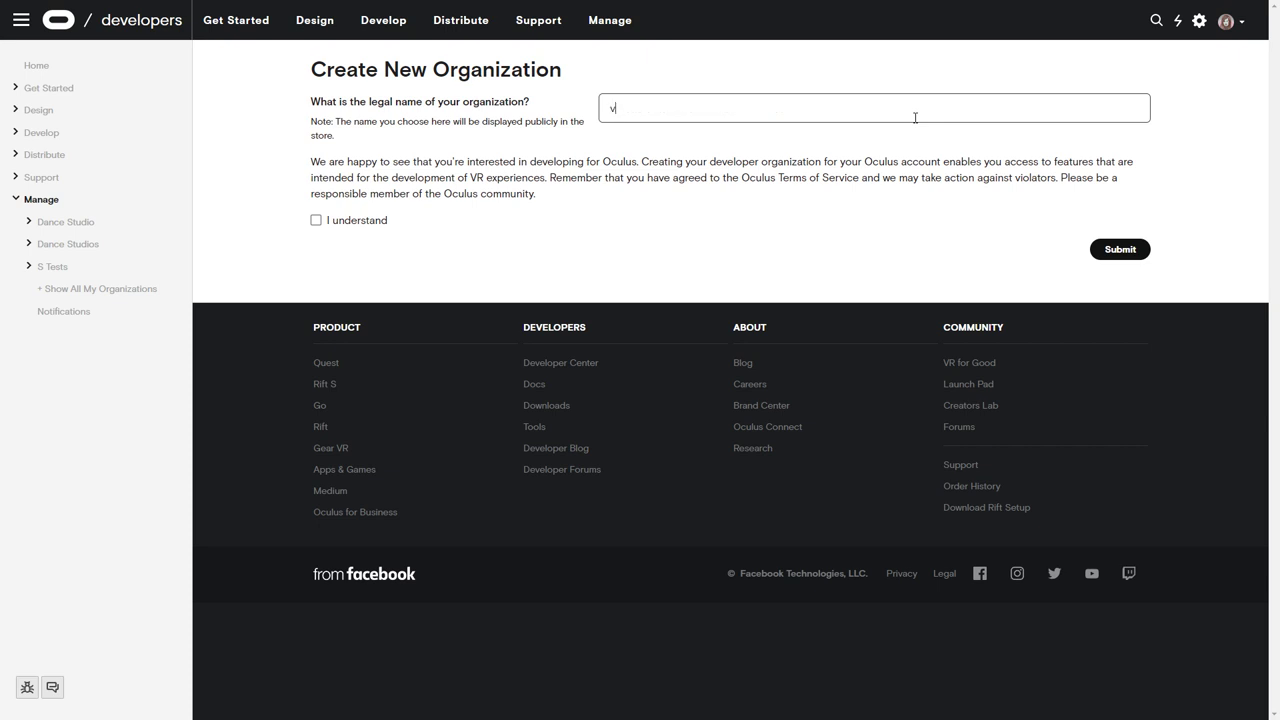
{"action": "type", "text": "rvg10"}
{"action": "left_click", "coordinate": [316, 220]}
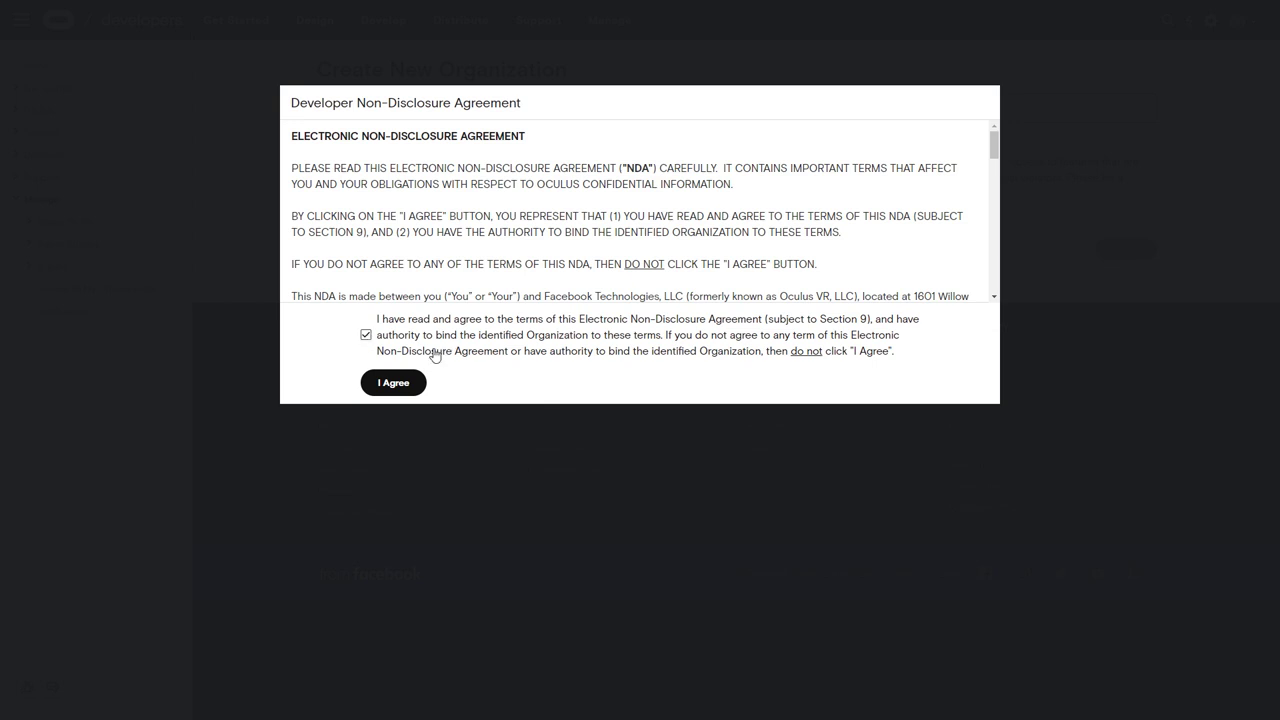
{"action": "left_click", "coordinate": [380, 381]}
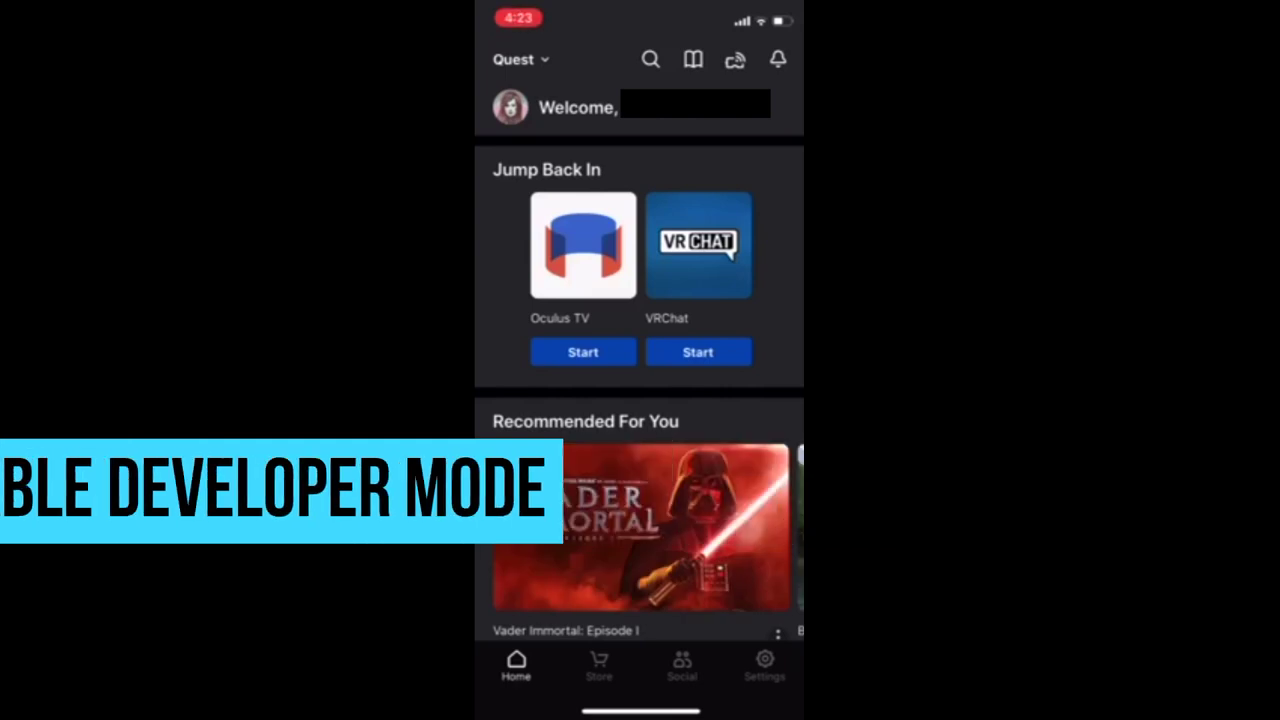
In the Oculus app's Settings, open the connected Quest's More Settings to reach Developer Mode
{"action": "left_click", "coordinate": [764, 665]}
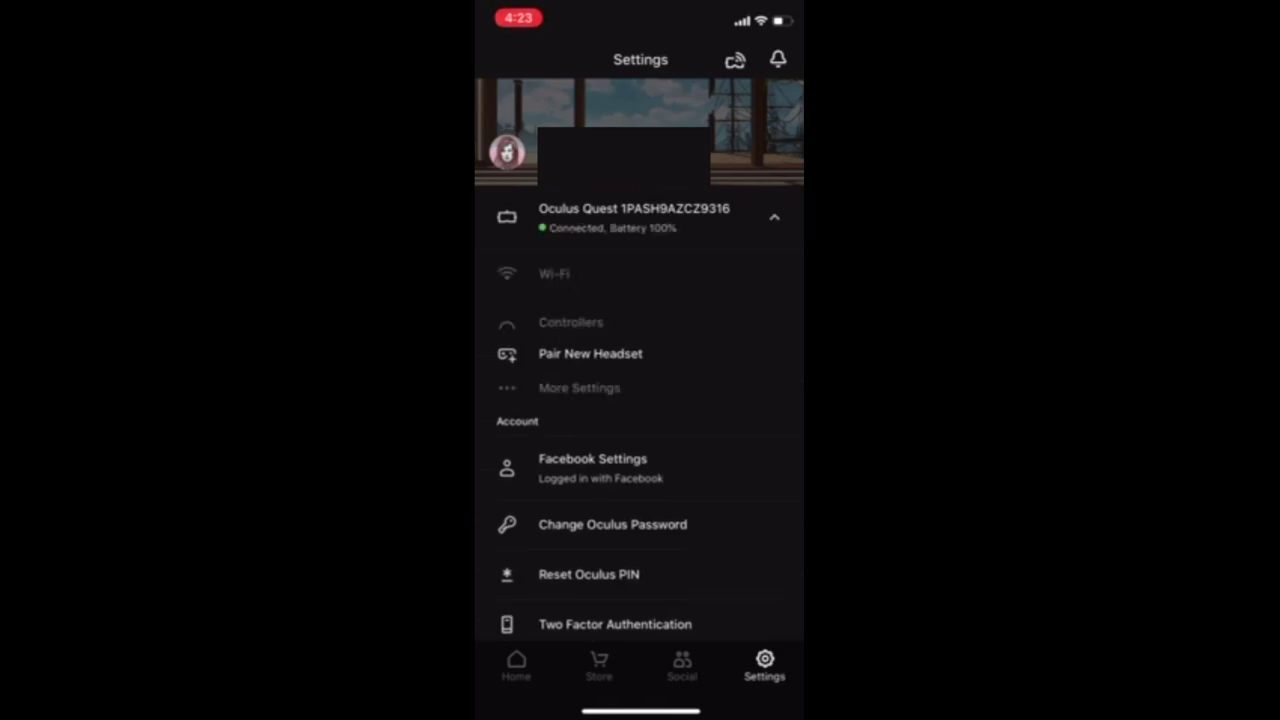
{"action": "left_click", "coordinate": [579, 387]}
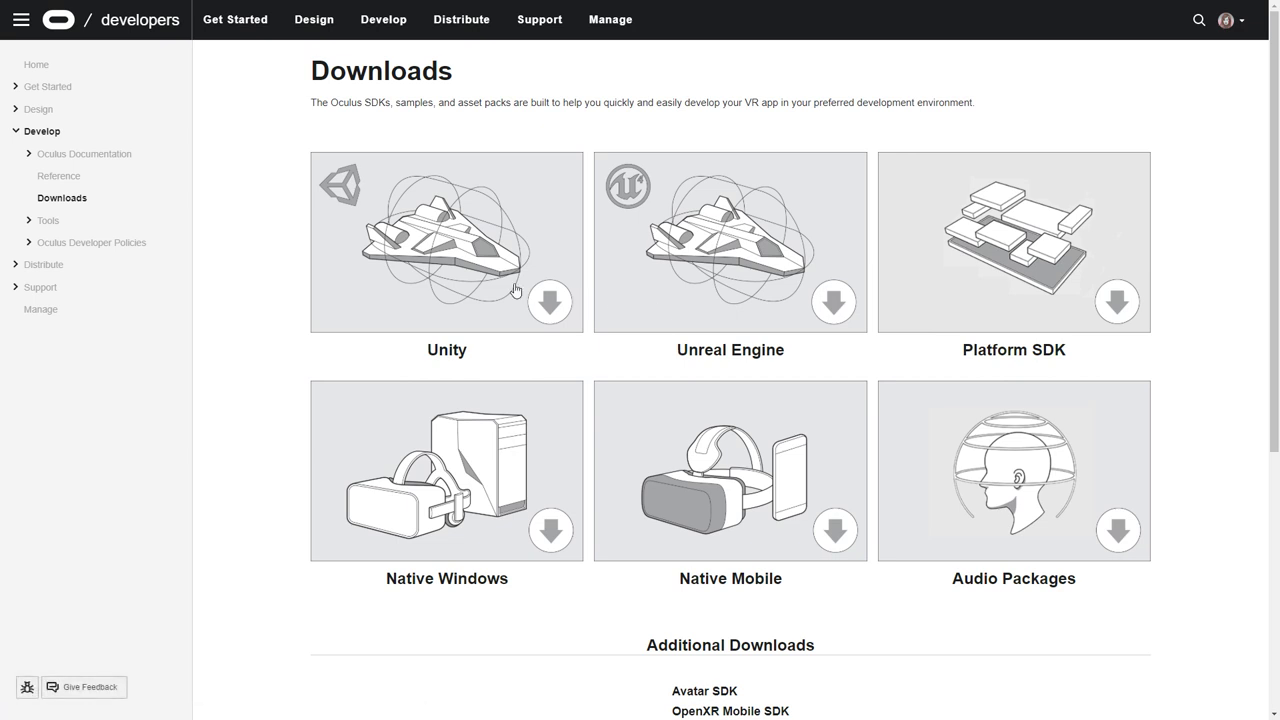
Accept the Oculus ADB Drivers 2.0 license terms and download the driver zip
{"action": "left_click", "coordinate": [421, 286]}
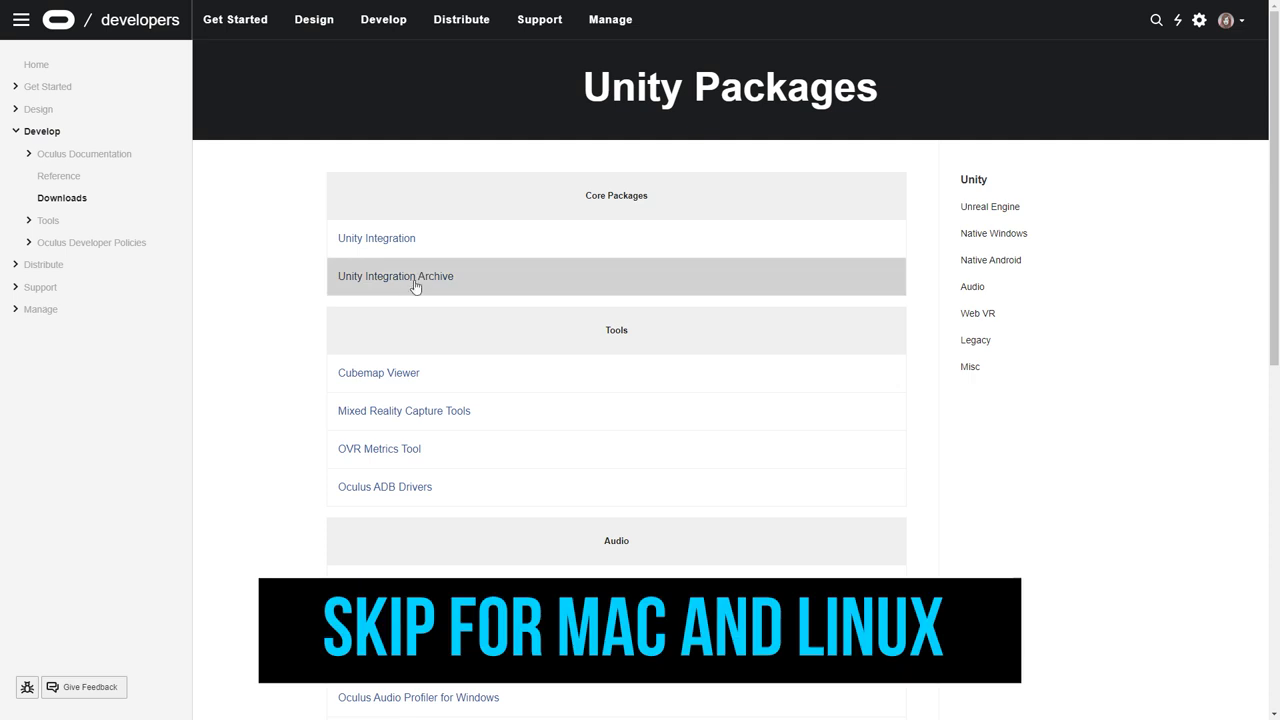
{"action": "left_click", "coordinate": [397, 488]}
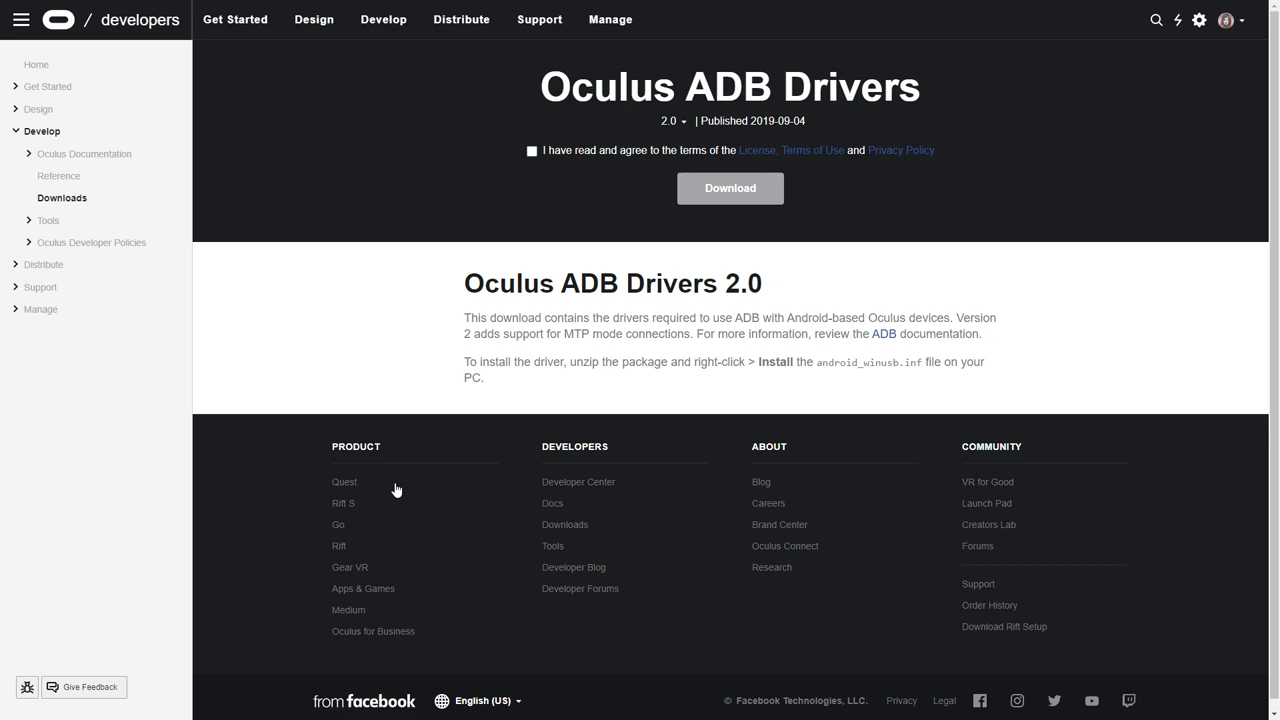
{"action": "left_click", "coordinate": [532, 151]}
{"action": "left_click", "coordinate": [749, 188]}
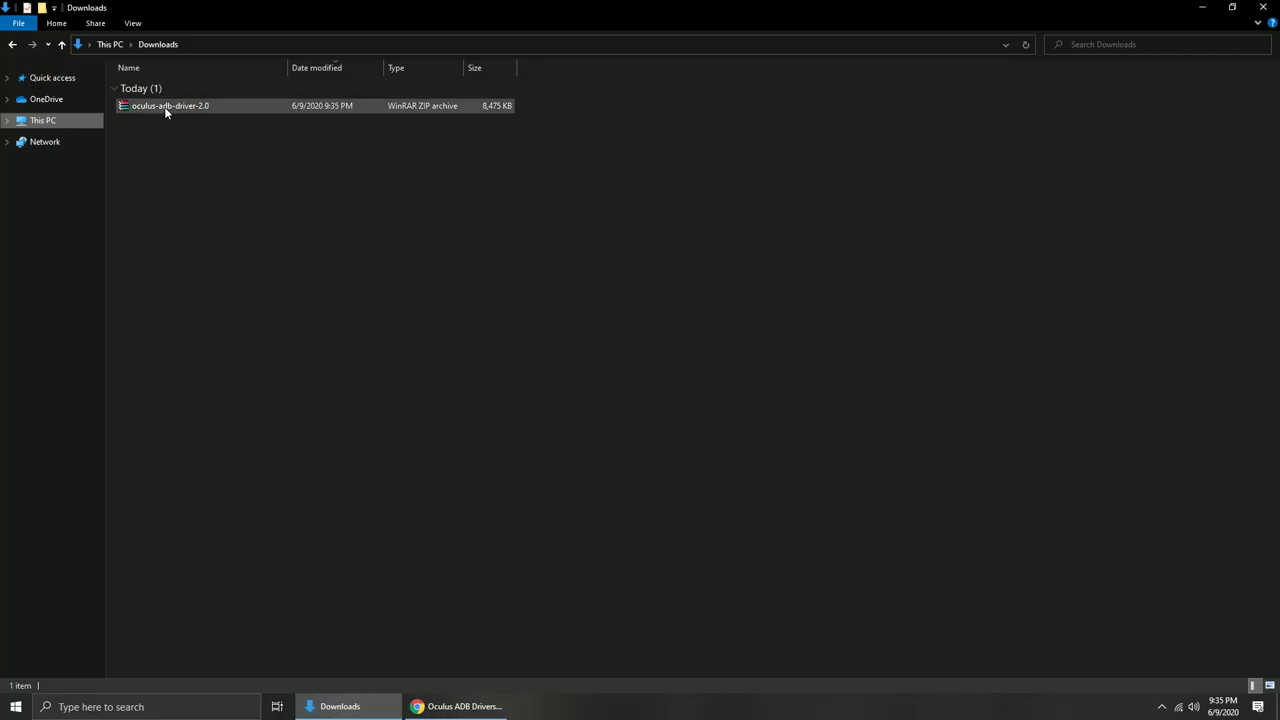
Extract the driver zip and install android_winusb from oculus-go-adb-driver-2.0 > usb_driver
{"action": "right_click", "coordinate": [166, 112]}
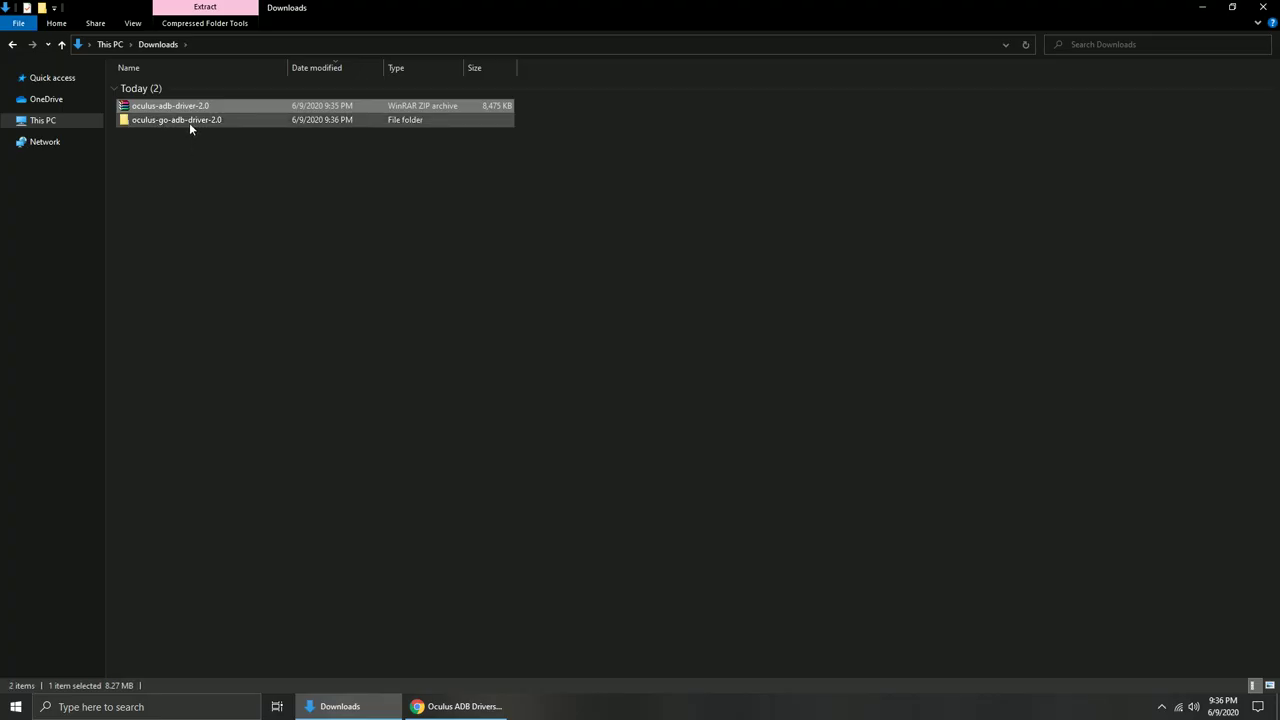
{"action": "double_click", "coordinate": [189, 121]}
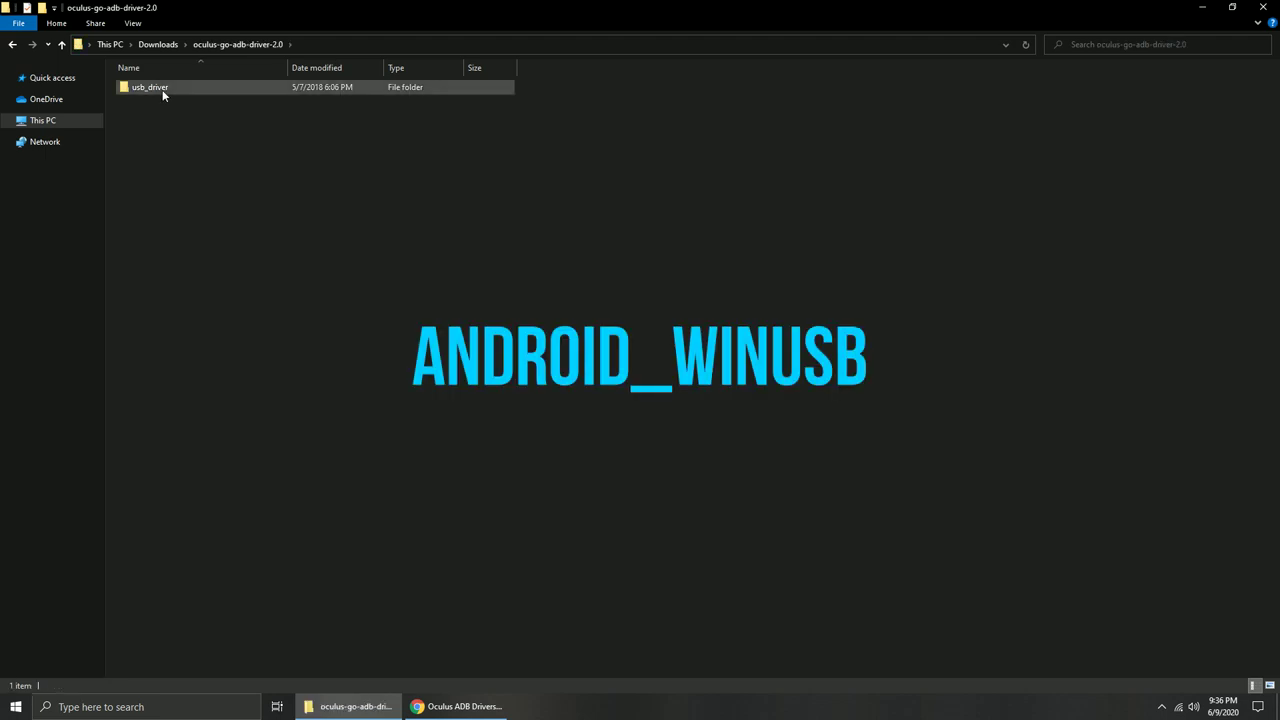
{"action": "double_click", "coordinate": [162, 91]}
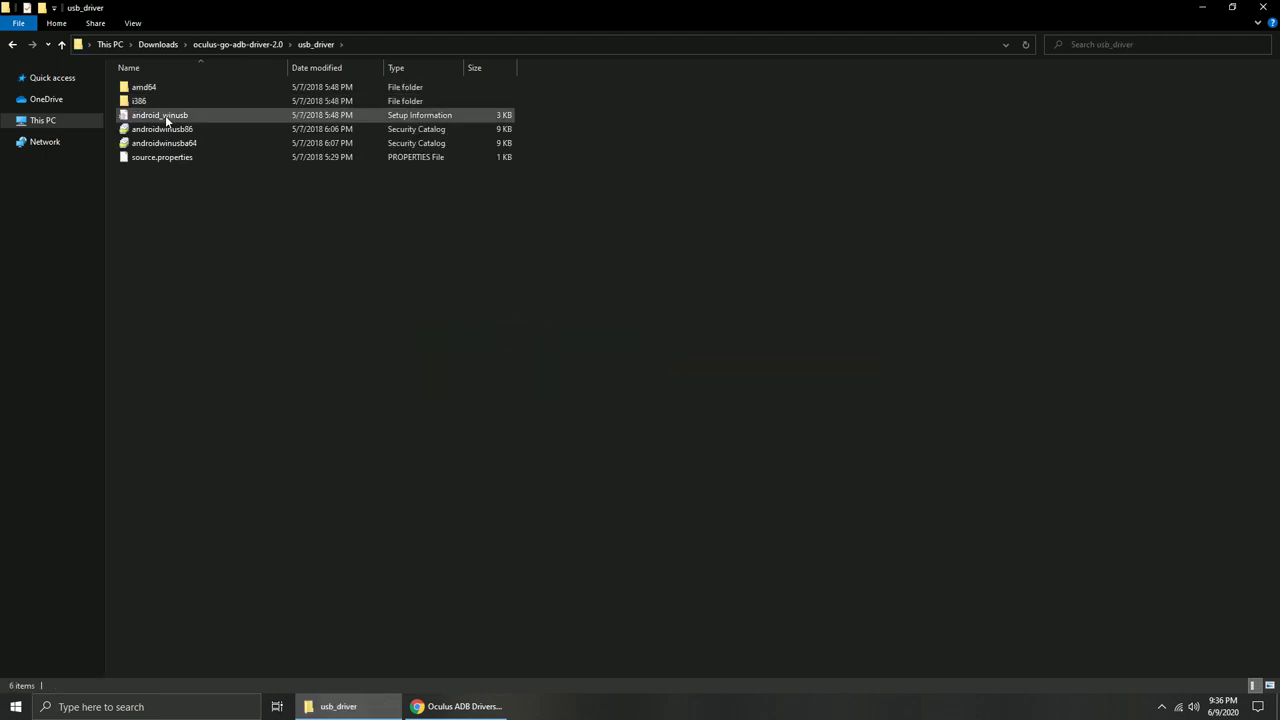
{"action": "left_click", "coordinate": [167, 121]}
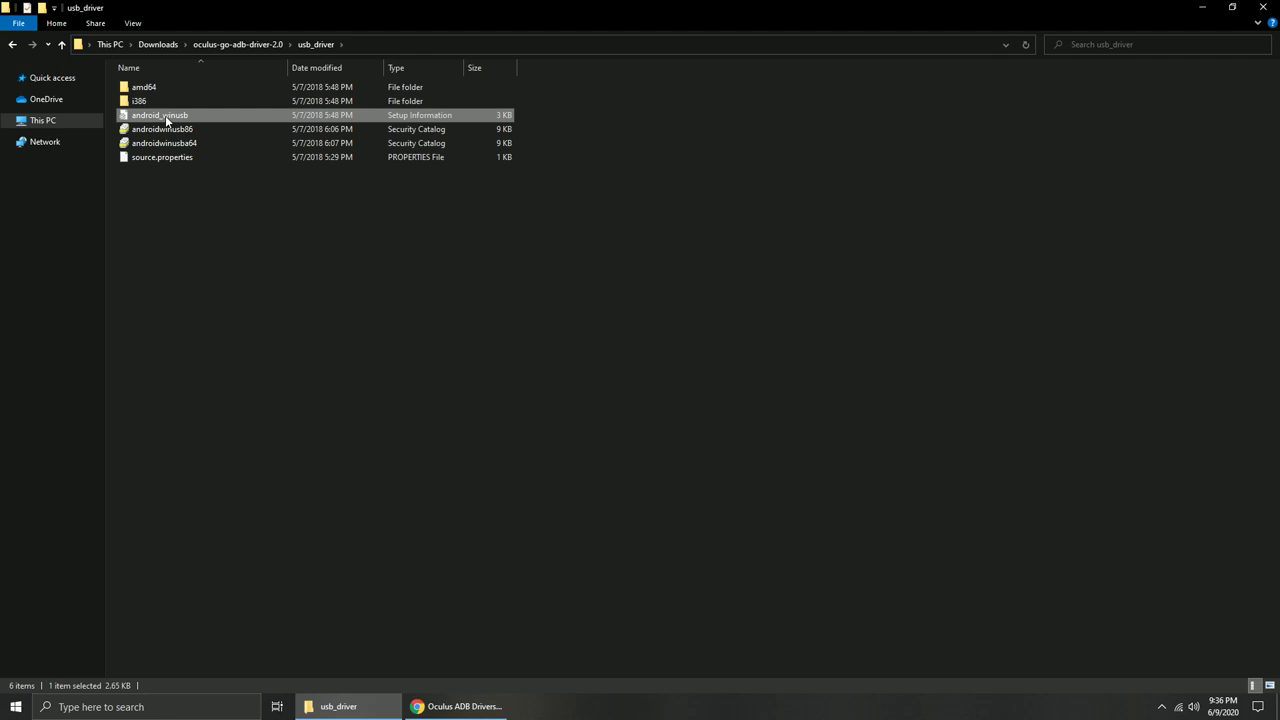
{"action": "right_click", "coordinate": [167, 121]}
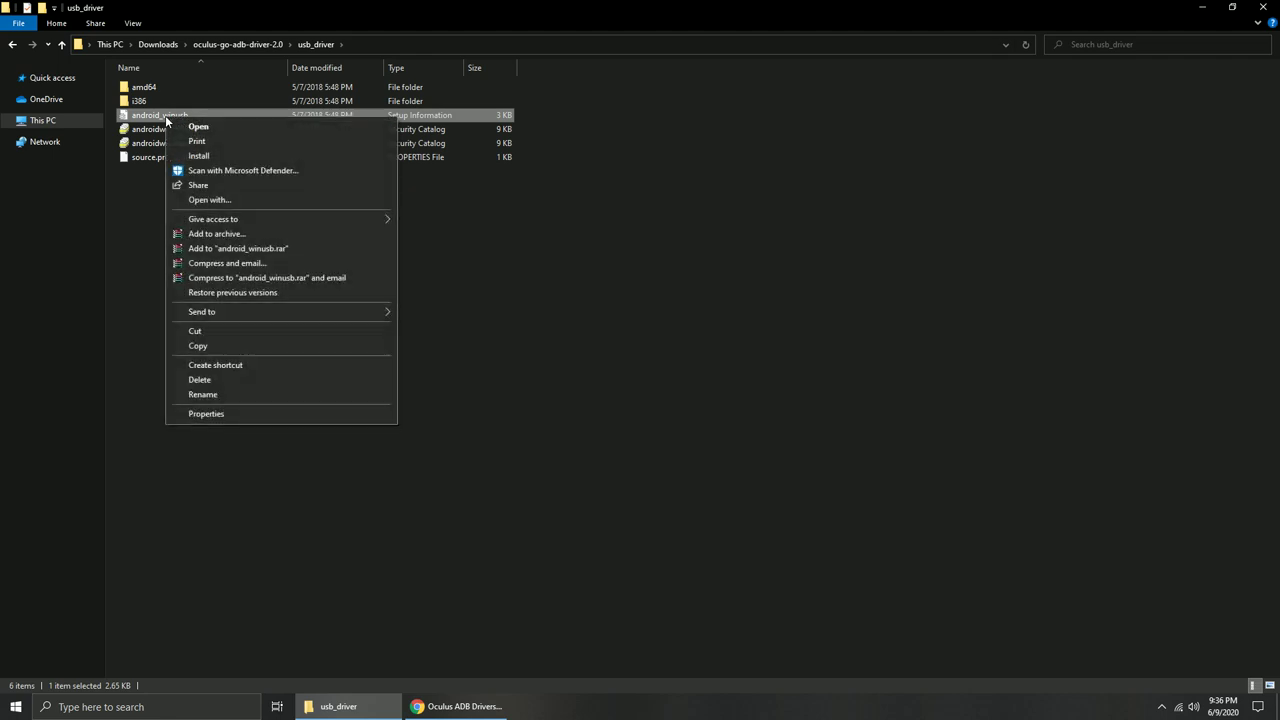
{"action": "left_click", "coordinate": [231, 154]}
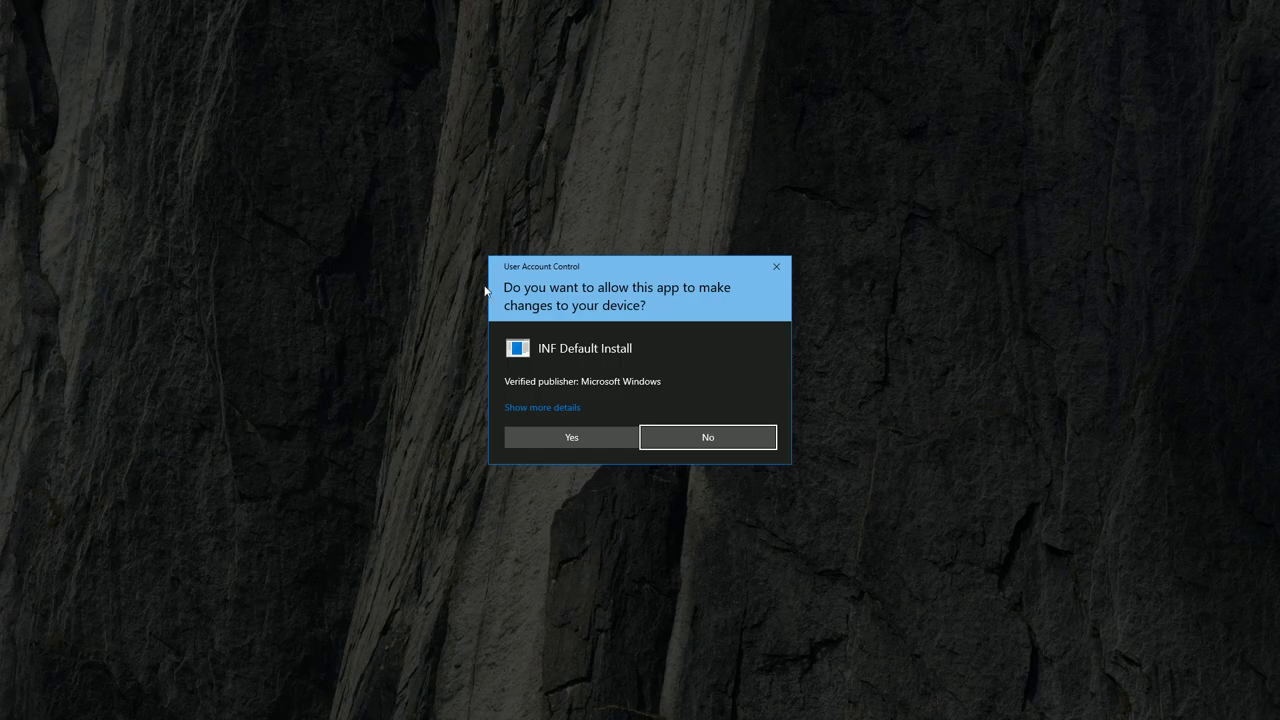
Approve the UAC prompt, install the Oculus android_winusb driver, and view its completion message
{"action": "left_click", "coordinate": [570, 440]}
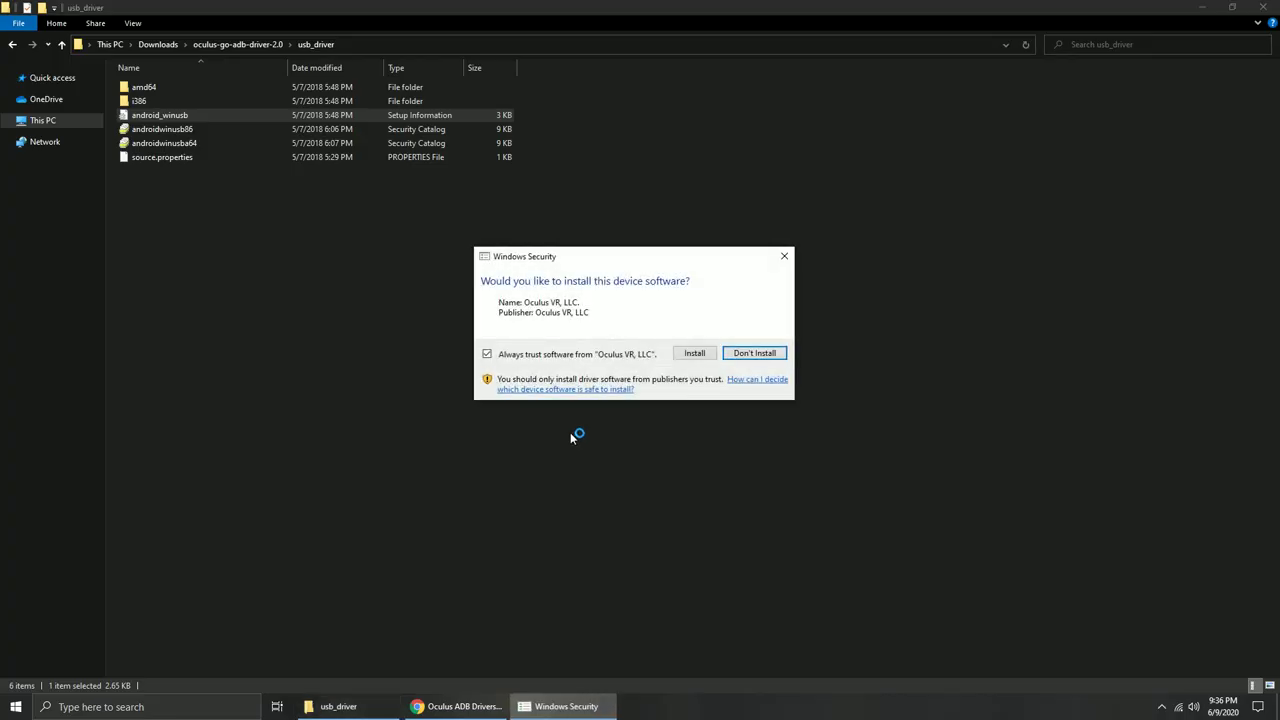
{"action": "left_click", "coordinate": [703, 356]}
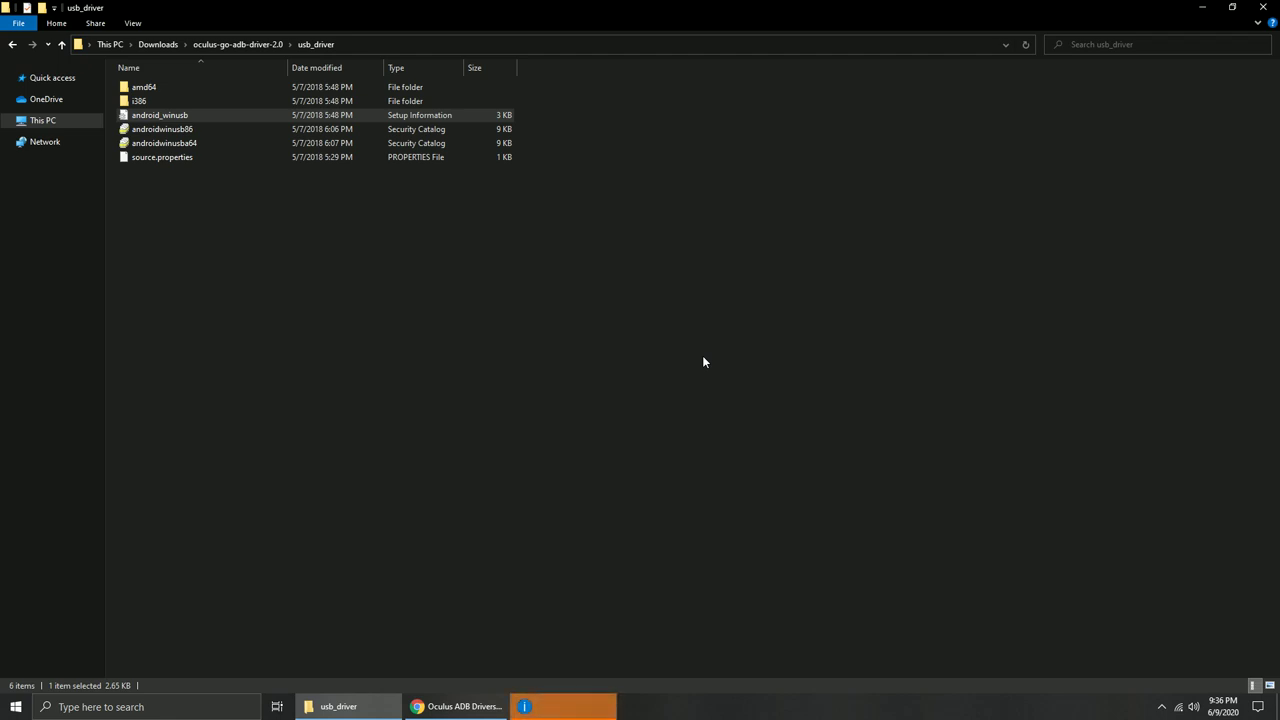
{"action": "left_click", "coordinate": [560, 695]}
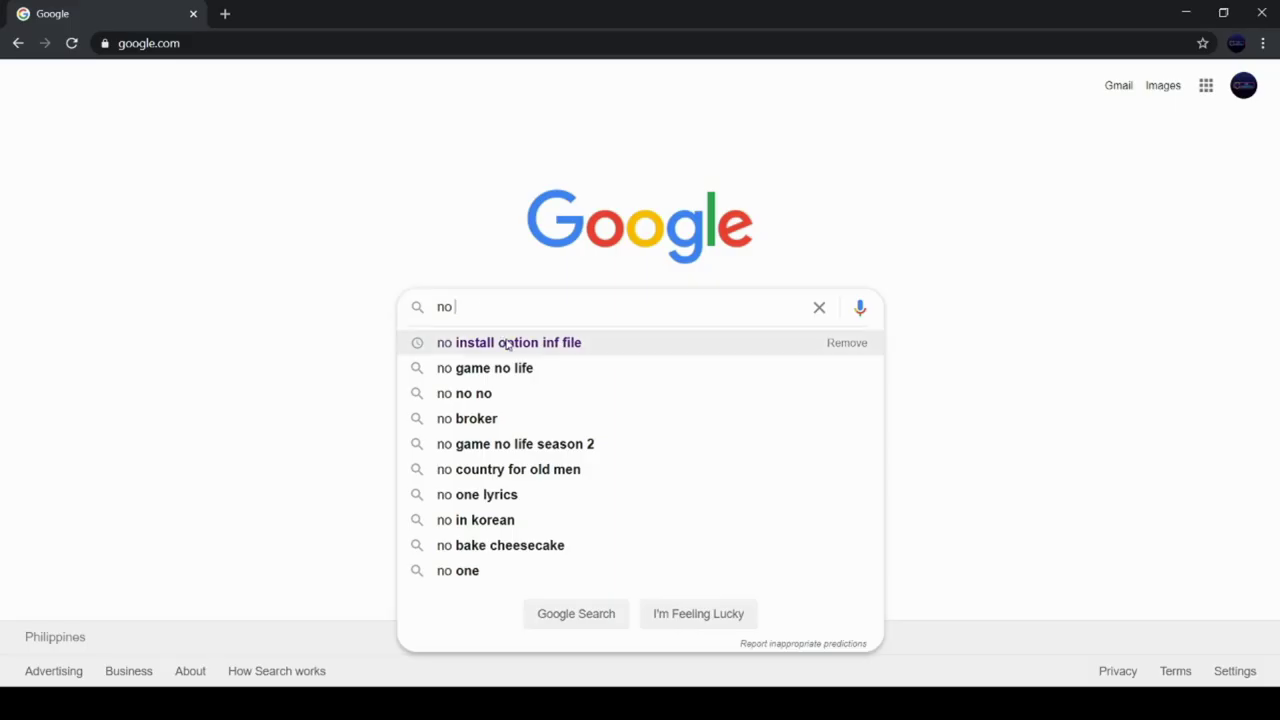
Search Google for the missing inf Install option fix and open the SideQuest setup instructions page
{"action": "left_click", "coordinate": [508, 343]}
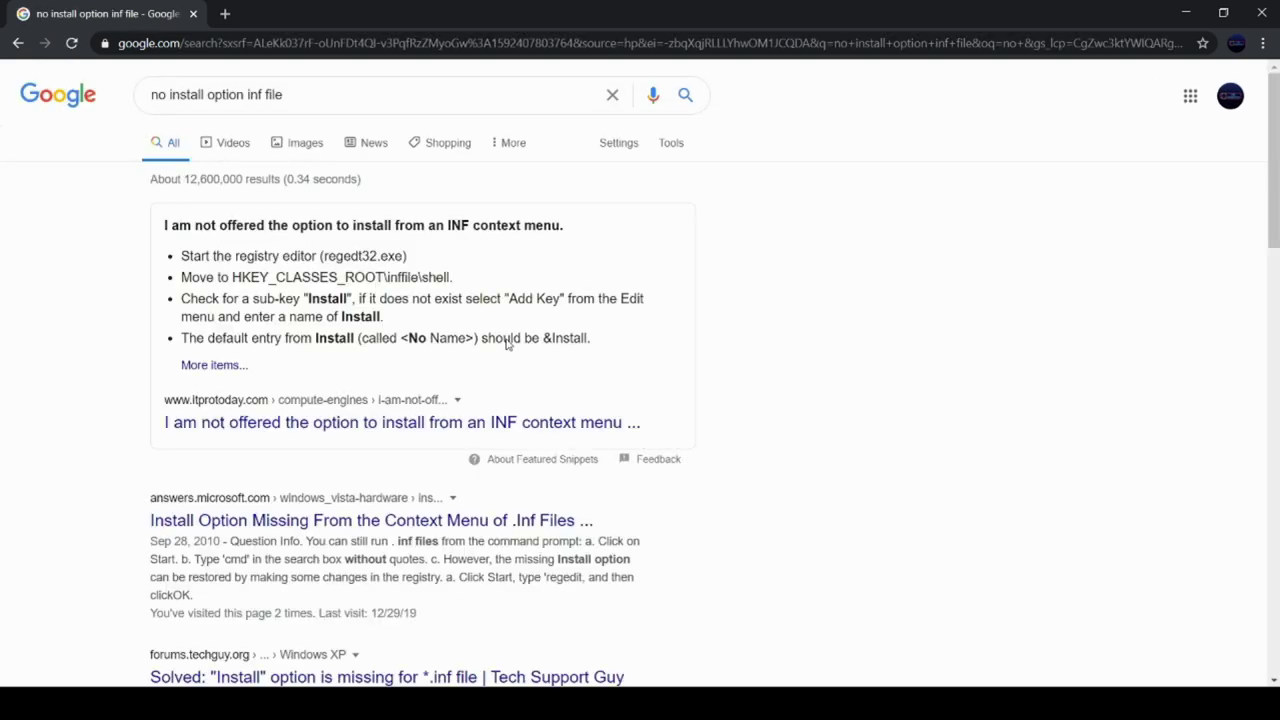
{"action": "scroll", "coordinate": [508, 343], "scroll_direction": "down", "scroll_amount": 2}
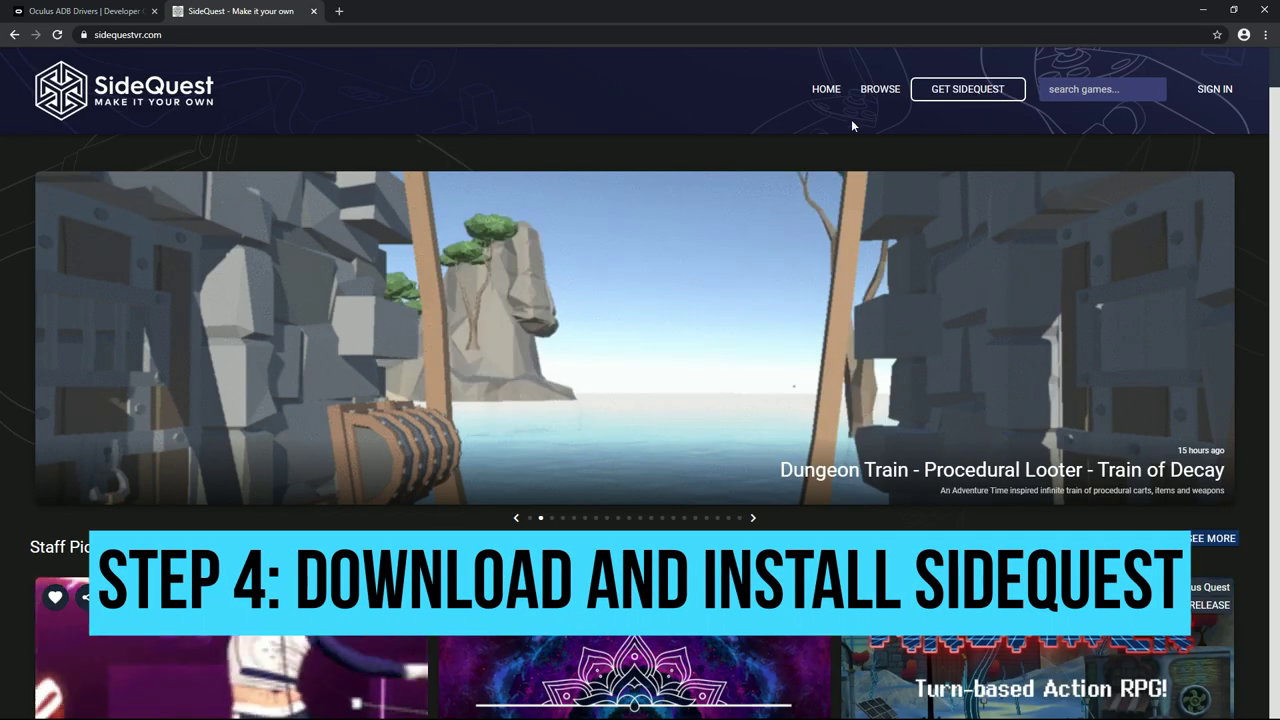
{"action": "left_click", "coordinate": [981, 96]}
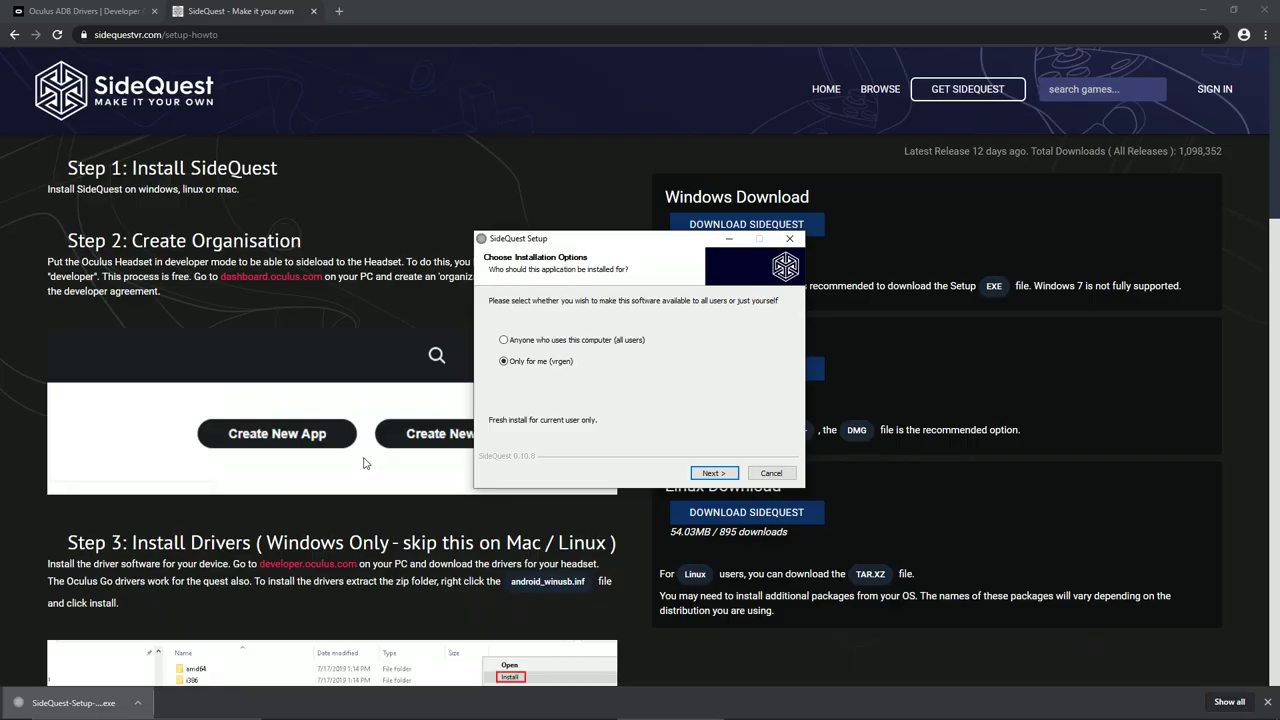
Install SideQuest for the current user only into the default folder and launch it
{"action": "left_click", "coordinate": [712, 474]}
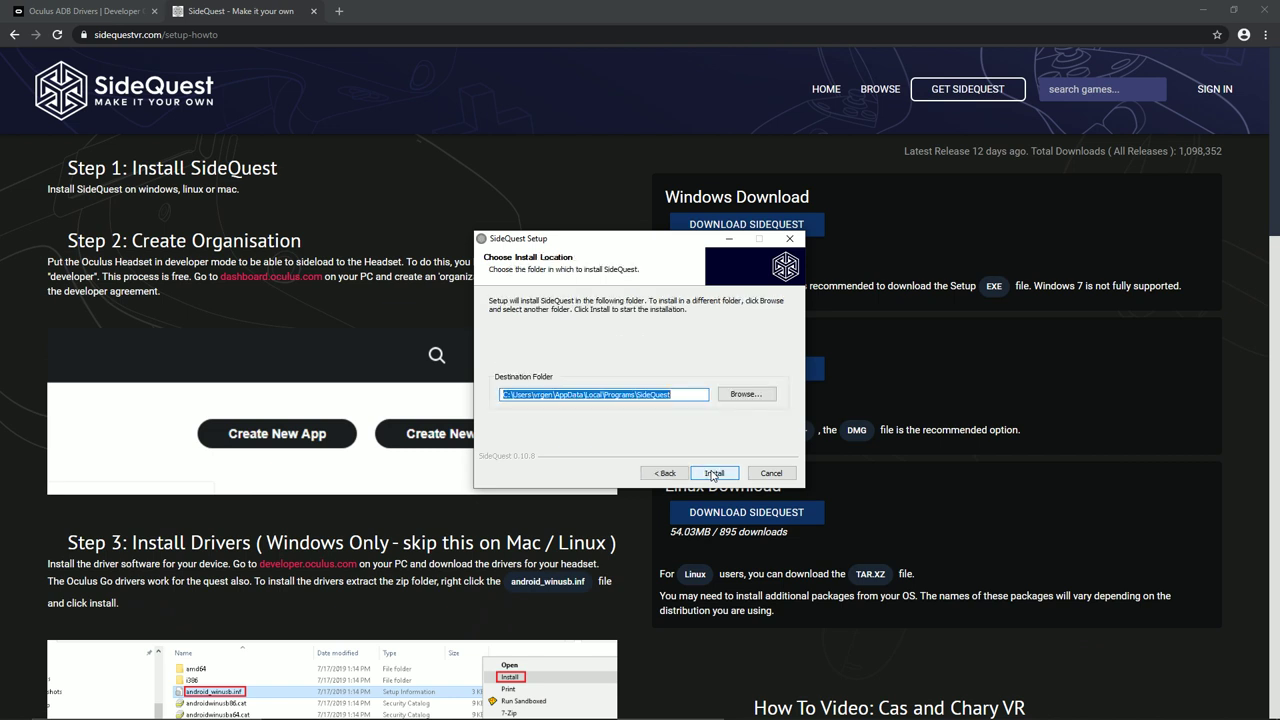
{"action": "left_click", "coordinate": [712, 474]}
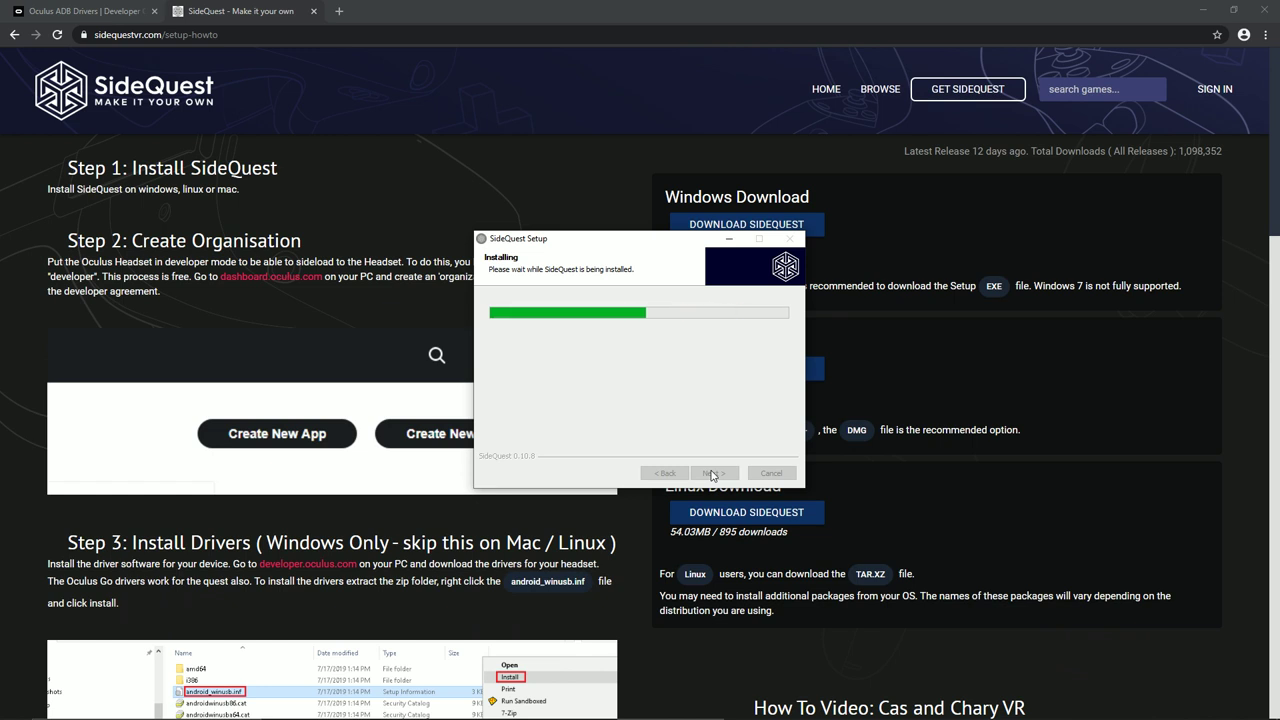
{"action": "left_click", "coordinate": [713, 474]}
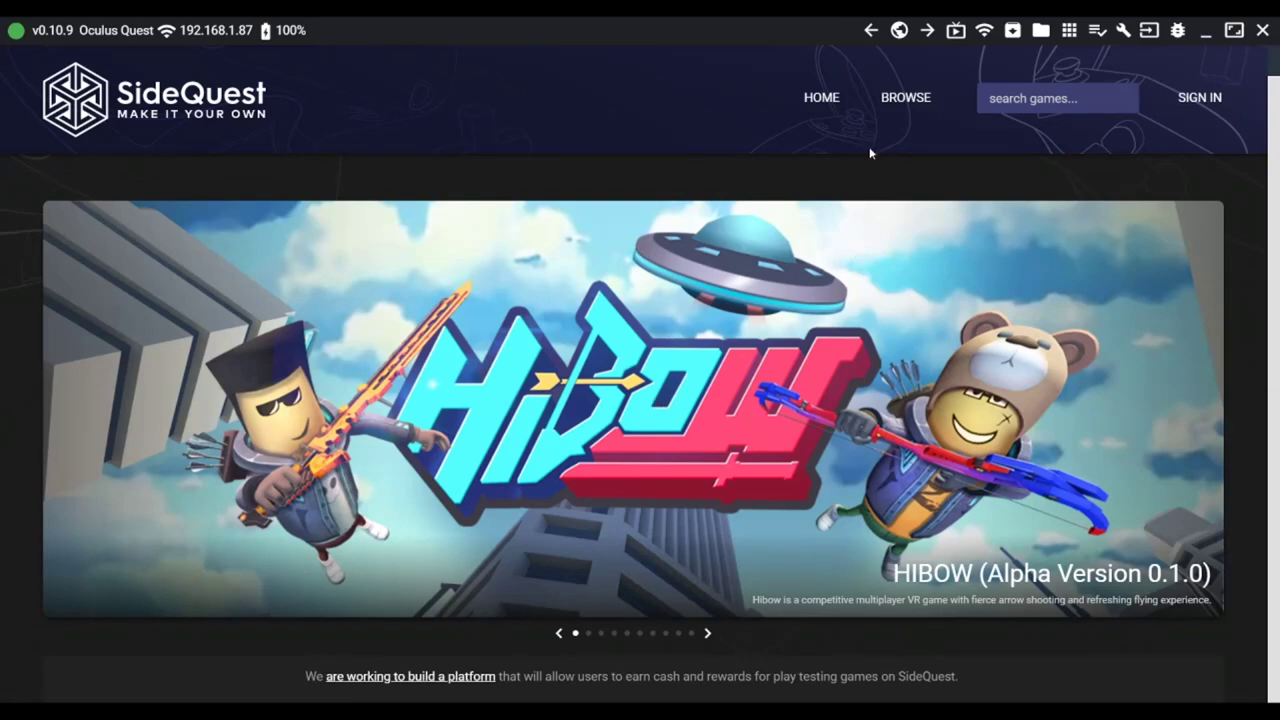
Load synthriderz.com in SideQuest's built-in browser
{"action": "left_click", "coordinate": [900, 31]}
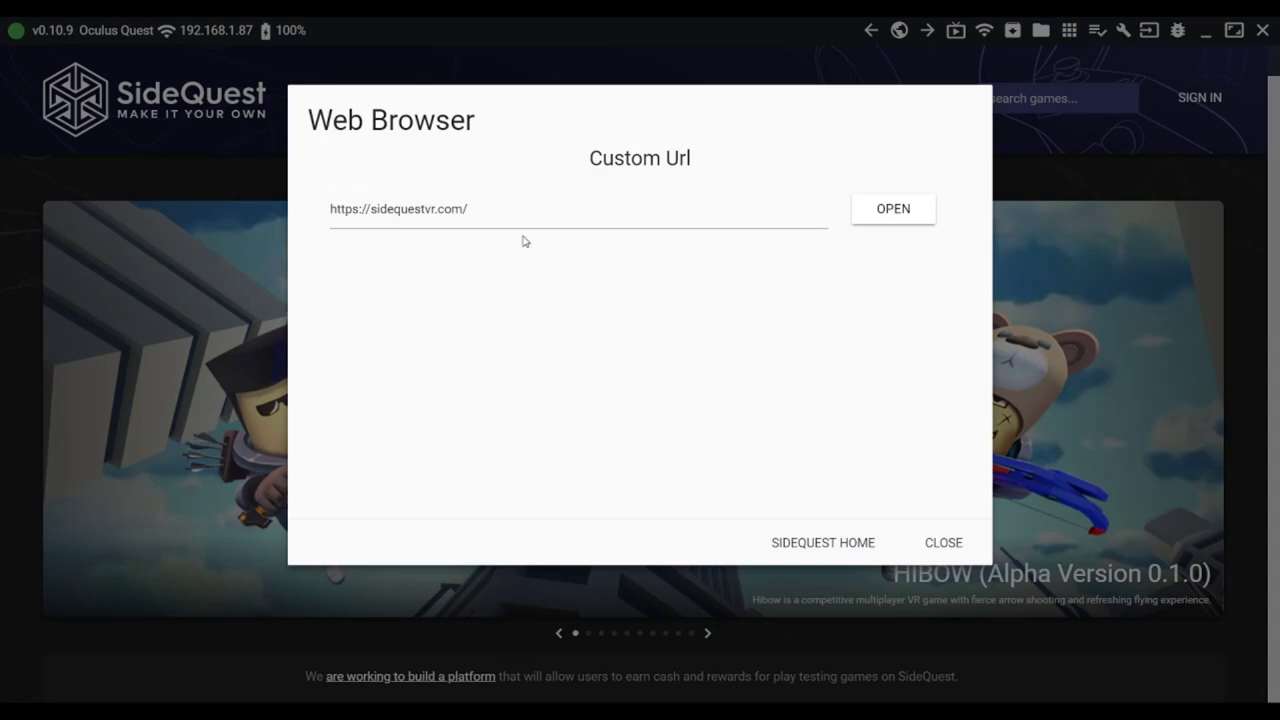
{"action": "left_click_drag", "start_coordinate": [510, 215], "coordinate": [310, 220]}
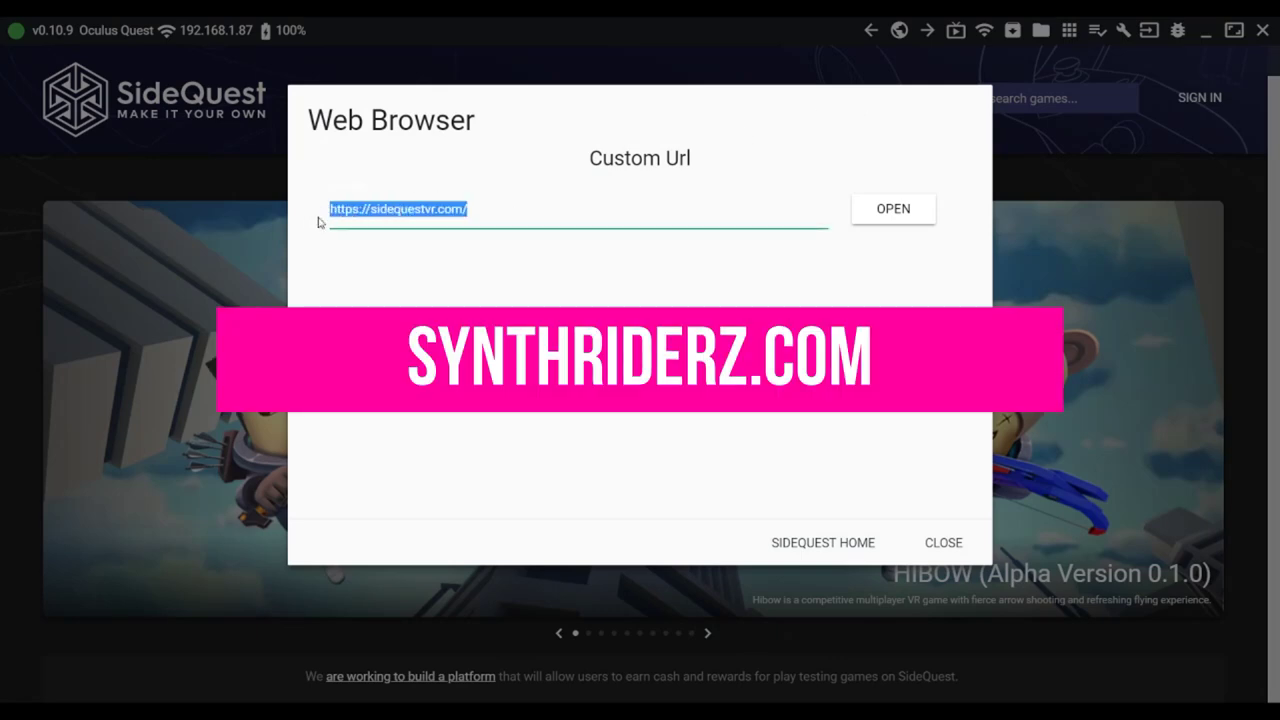
{"action": "type", "text": "synthride"}
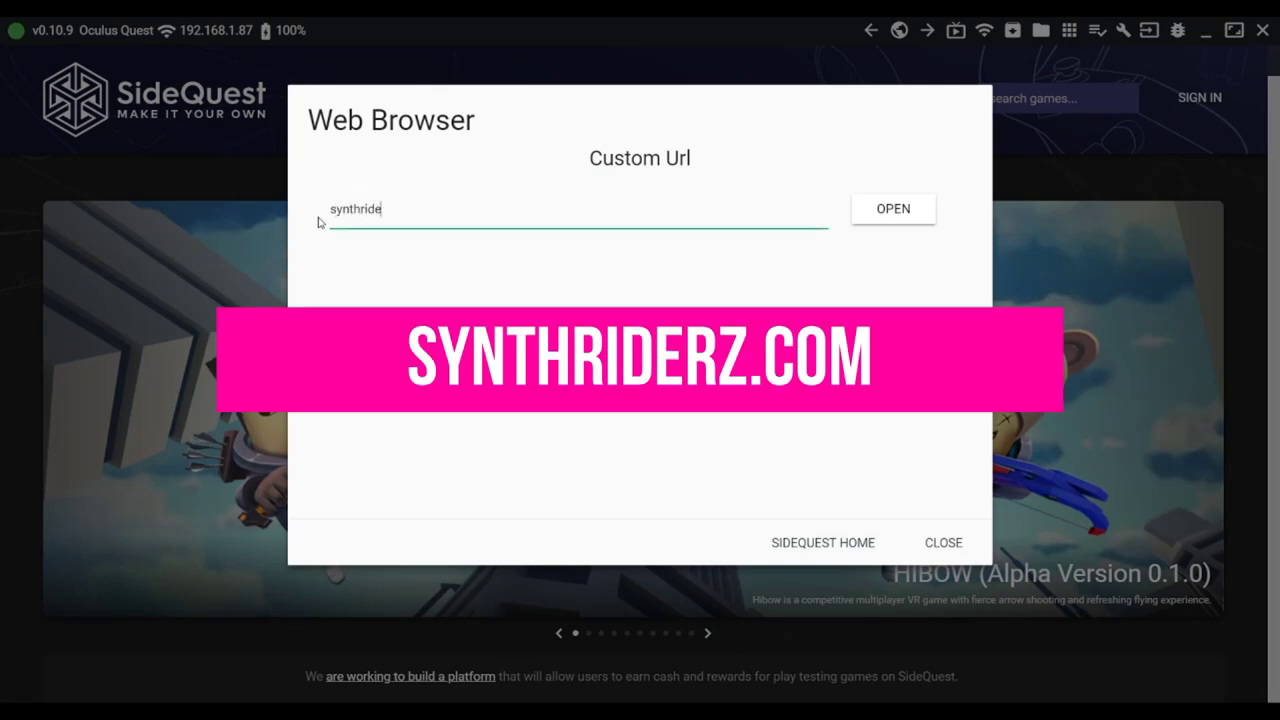
{"action": "type", "text": "rz.com"}
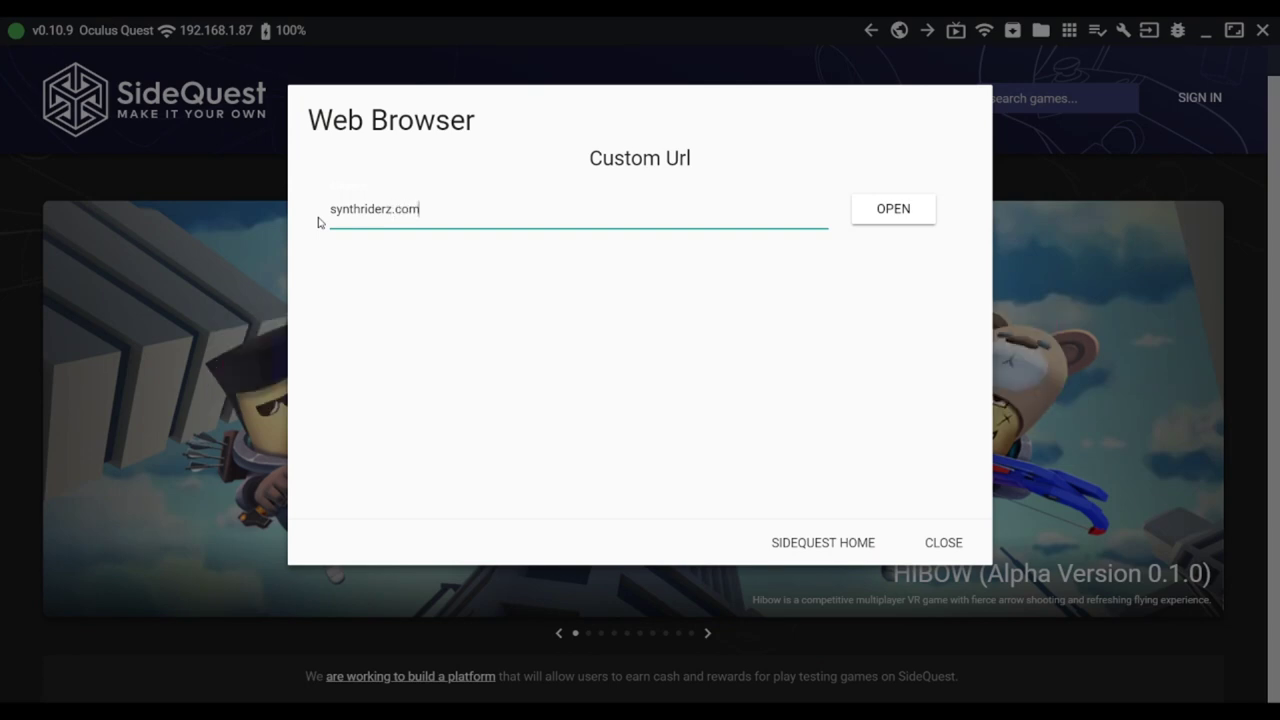
{"action": "left_click", "coordinate": [879, 208]}
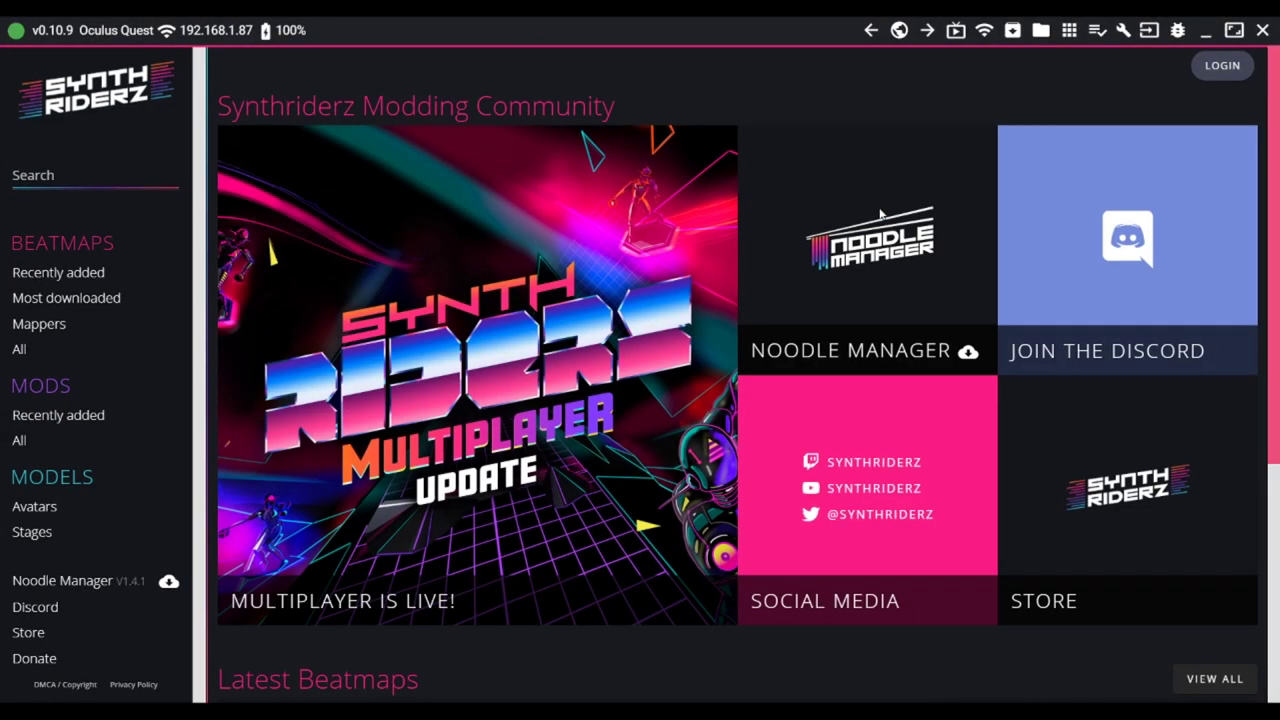
Bookmark the Synthriderz page, then reopen it from the bookmark and list all beatmaps
{"action": "left_click", "coordinate": [900, 38]}
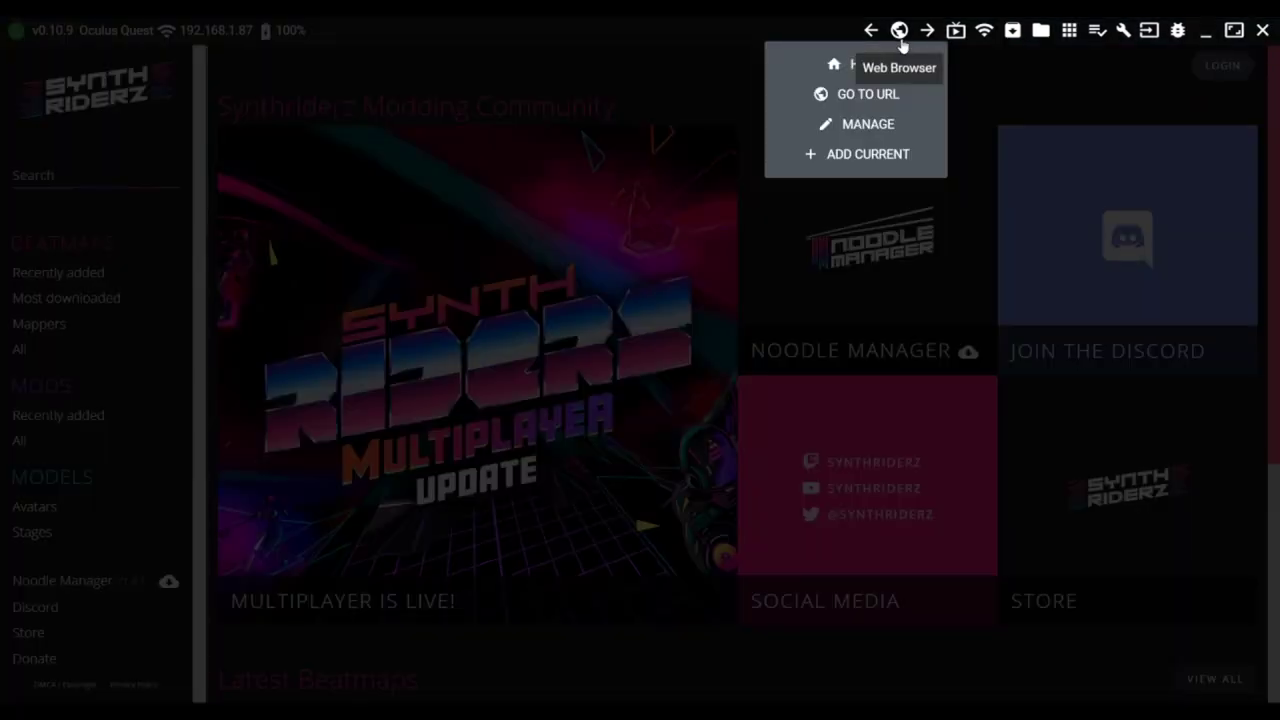
{"action": "left_click", "coordinate": [866, 156]}
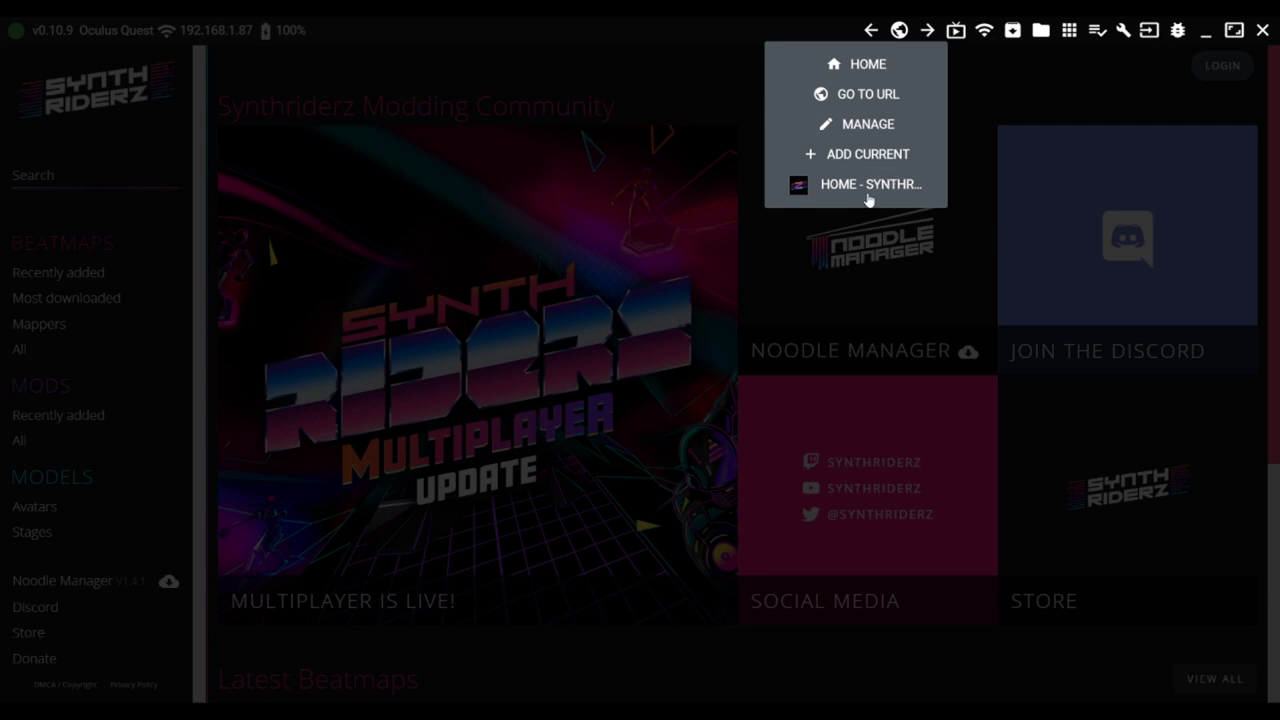
{"action": "left_click", "coordinate": [868, 65]}
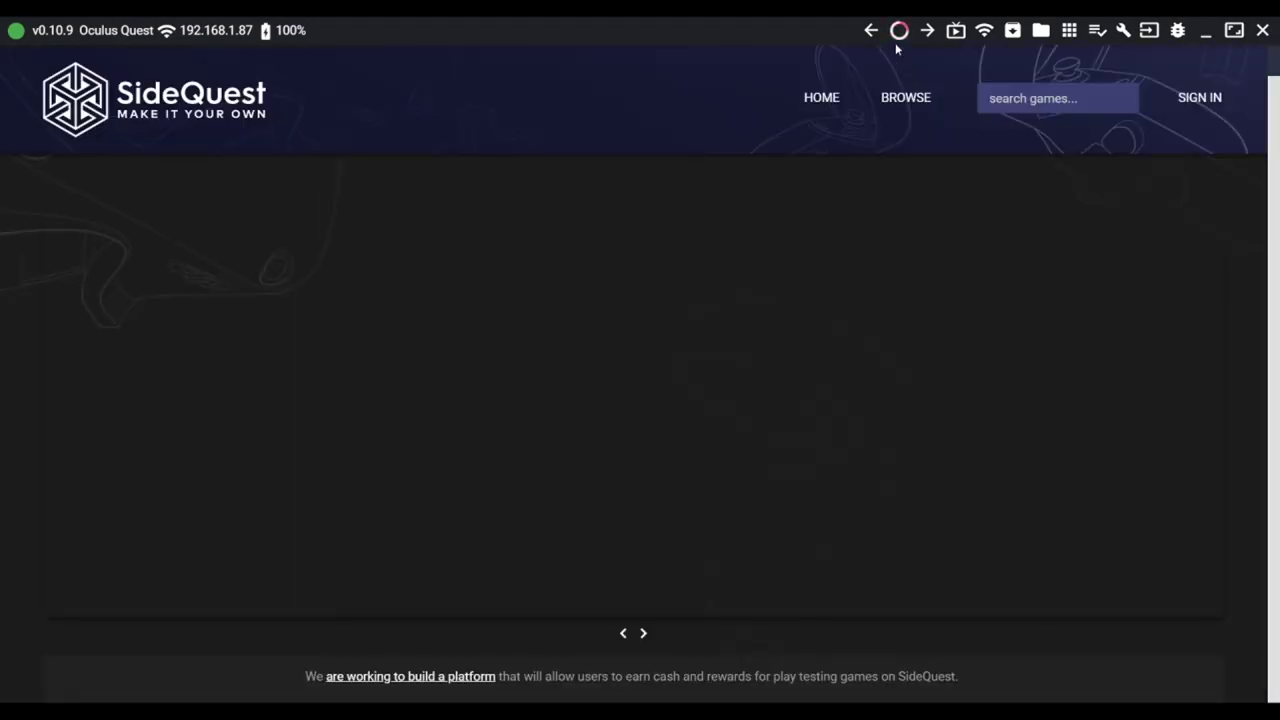
{"action": "left_click", "coordinate": [899, 36]}
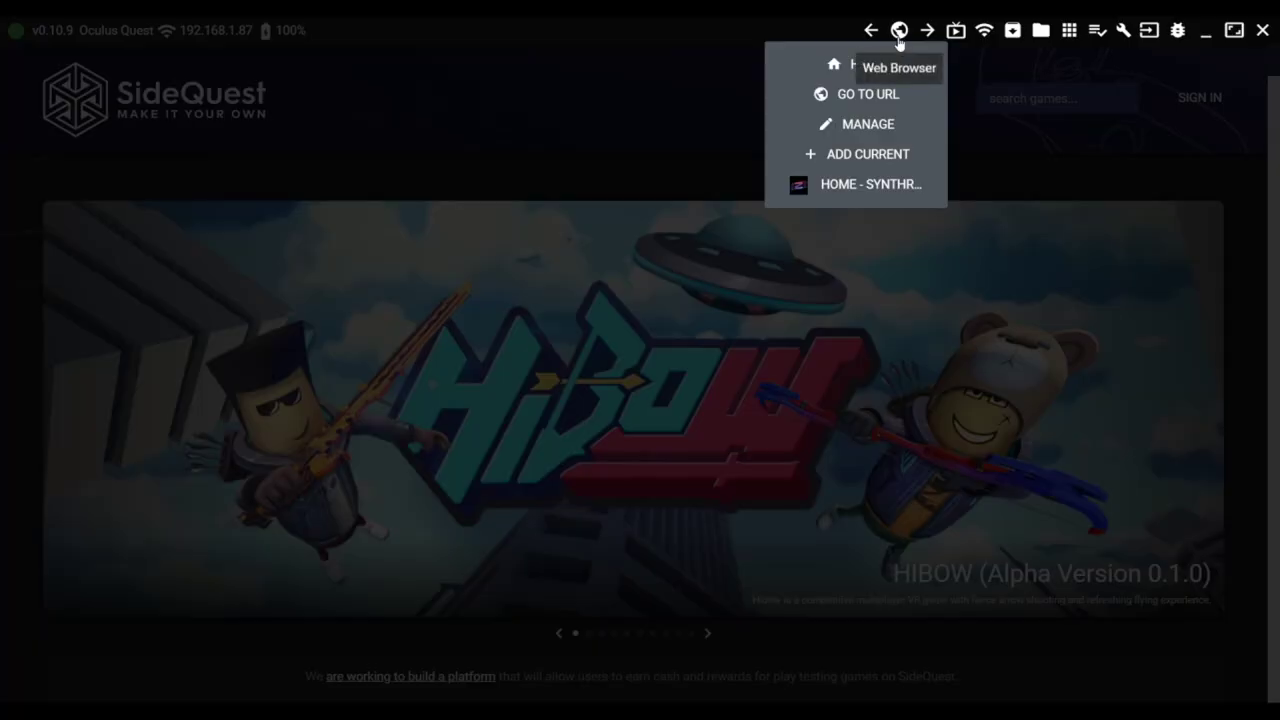
{"action": "left_click", "coordinate": [866, 190]}
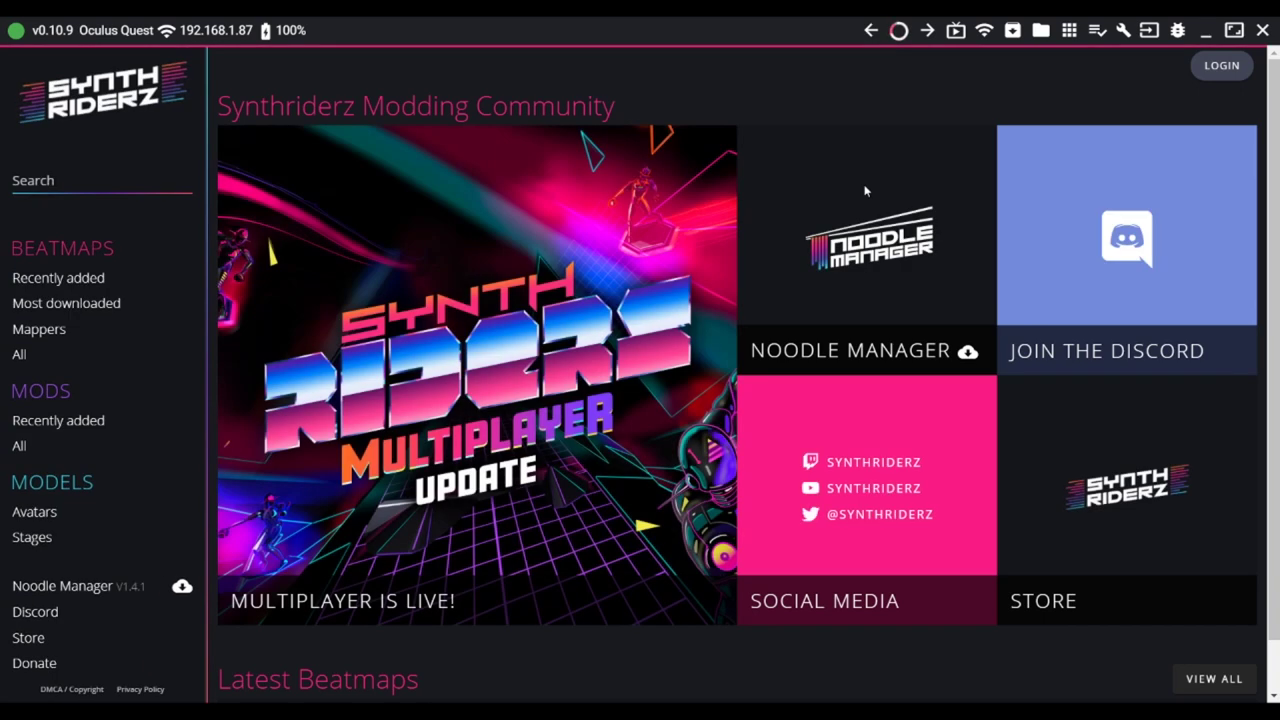
{"action": "left_click", "coordinate": [26, 358]}
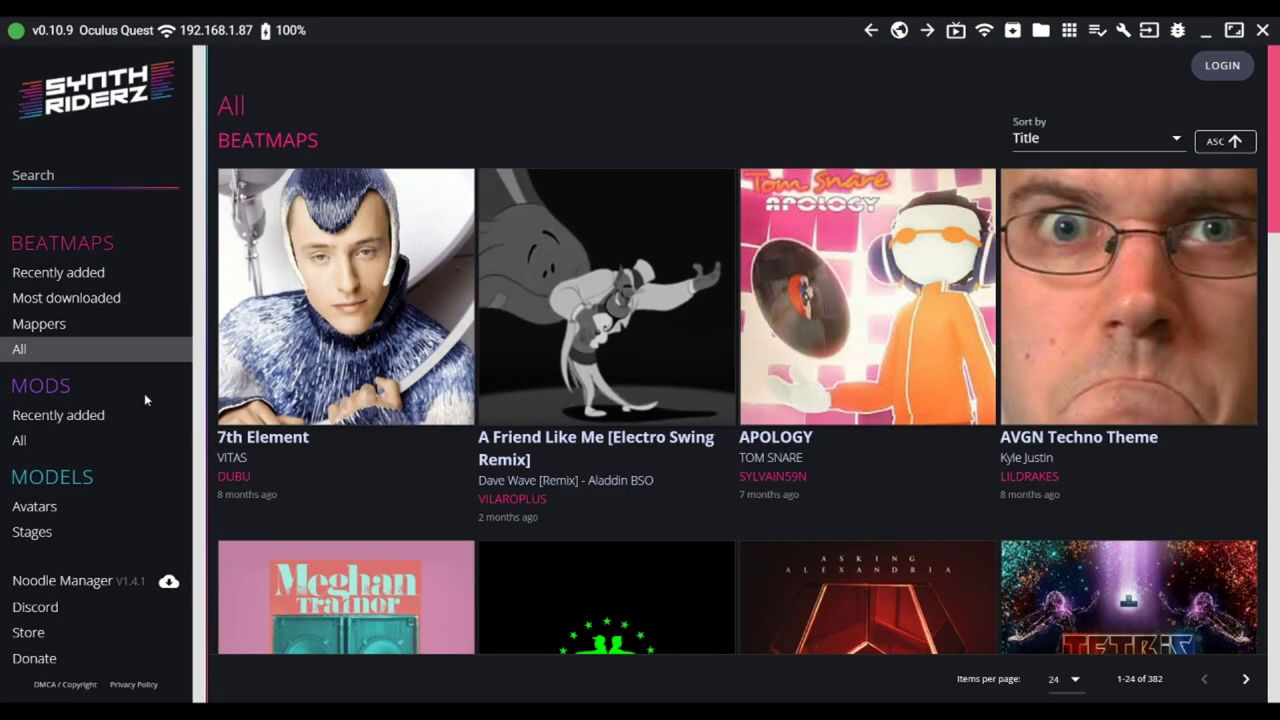
Download the 7th Element, A Friend Like Me, APOLOGY and All About That Bass beatmaps, then check the tasks list
{"action": "mouse_move", "coordinate": [371, 486]}
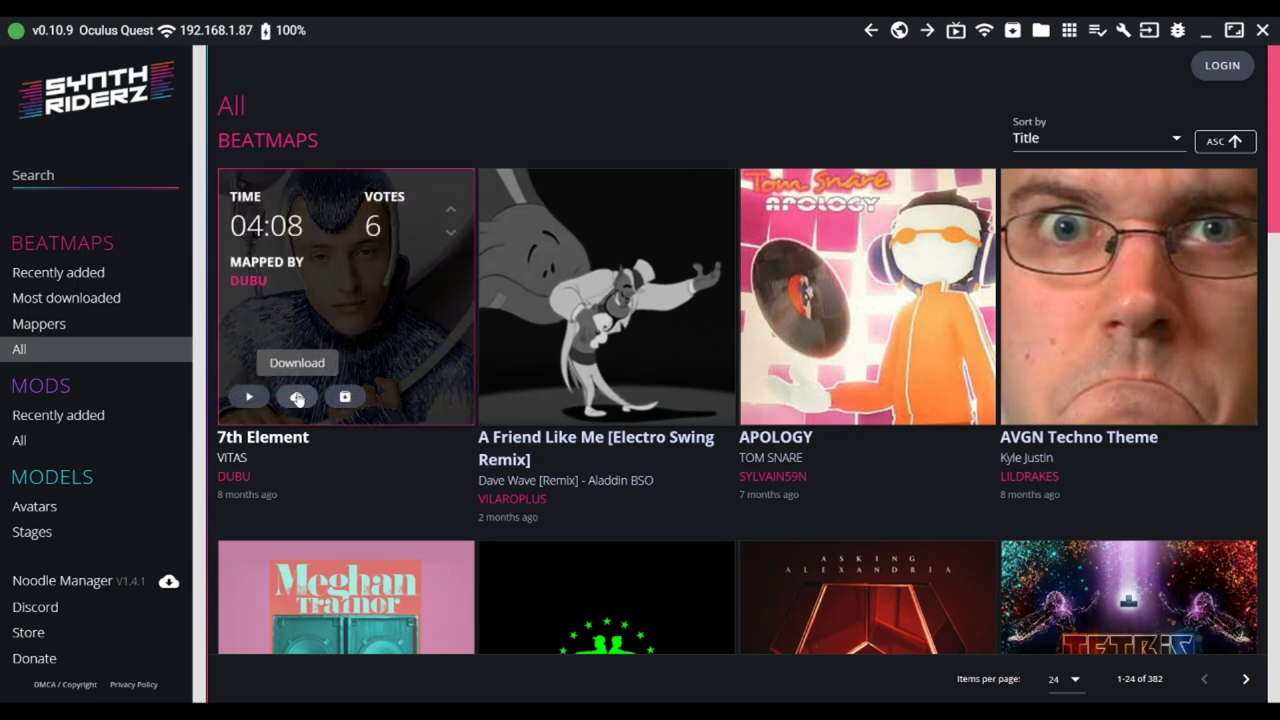
{"action": "left_click", "coordinate": [297, 398]}
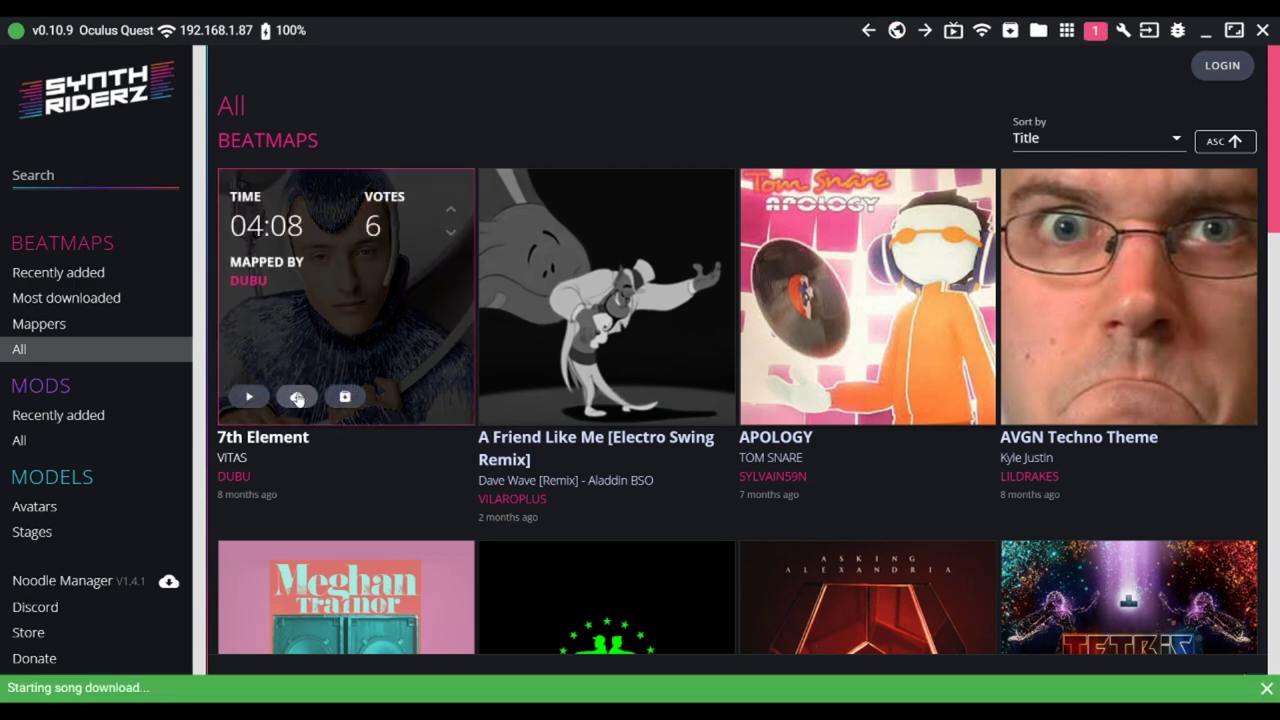
{"action": "left_click", "coordinate": [558, 398]}
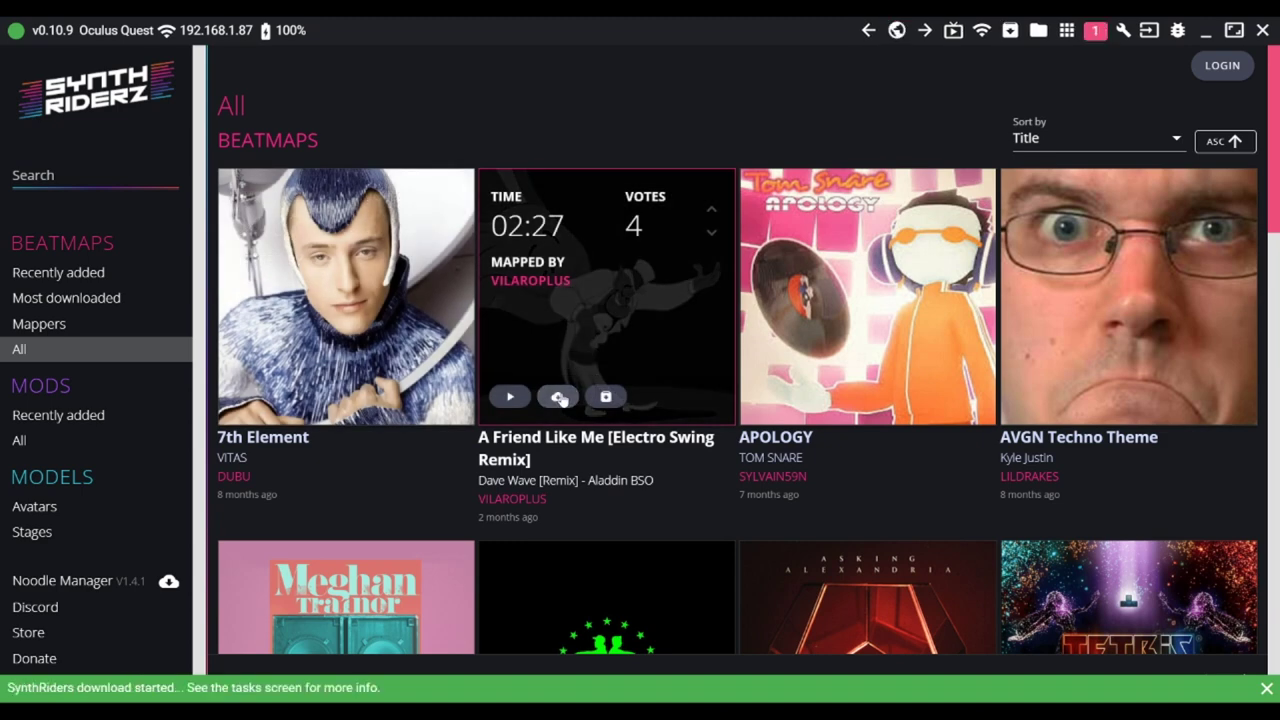
{"action": "left_click", "coordinate": [819, 398]}
{"action": "scroll", "coordinate": [527, 330], "scroll_direction": "down", "scroll_amount": 3}
{"action": "left_click", "coordinate": [297, 518]}
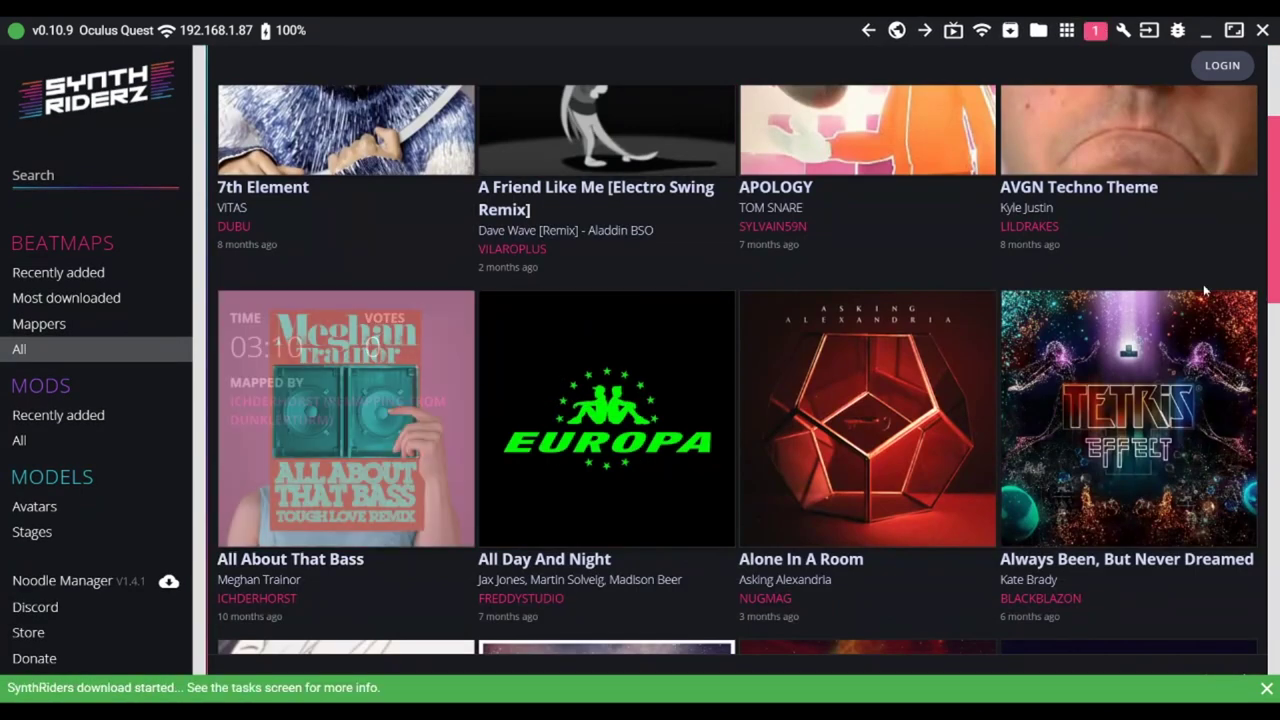
{"action": "left_click", "coordinate": [1096, 32]}
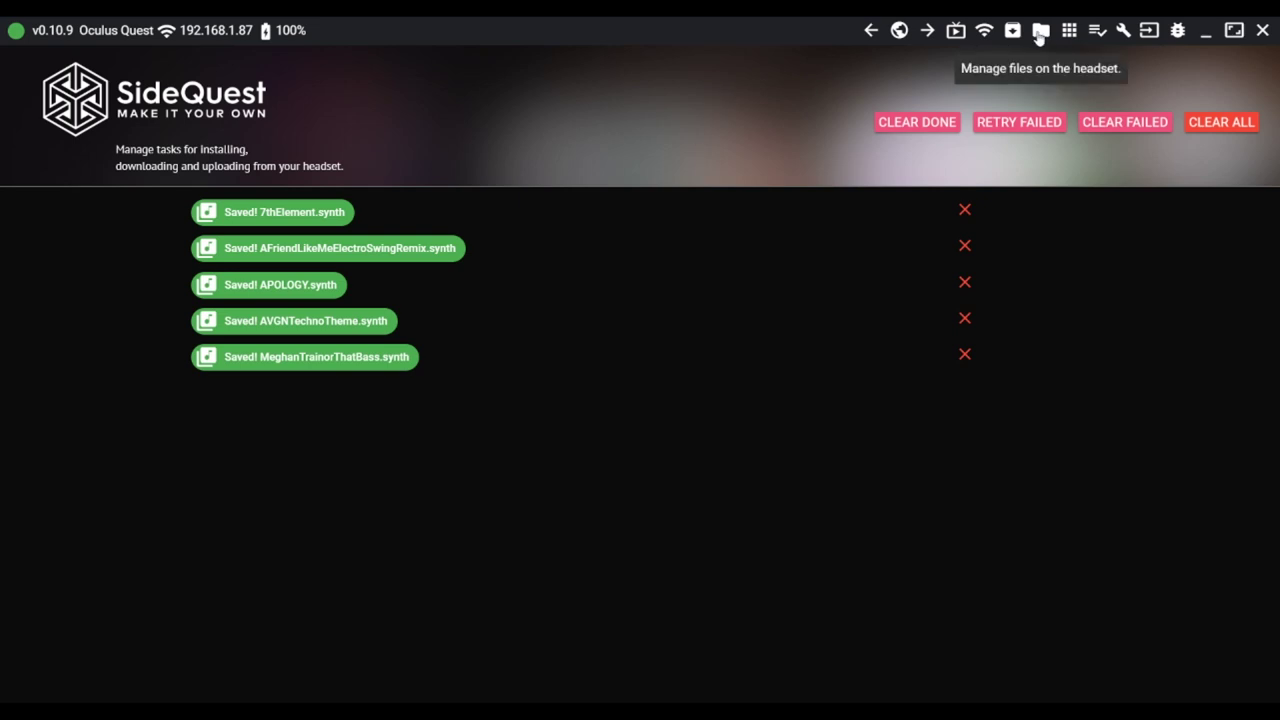
Delete 7thElement.synth from the SynthRiders CustomSongs folder on the headset
{"action": "left_click", "coordinate": [1040, 32]}
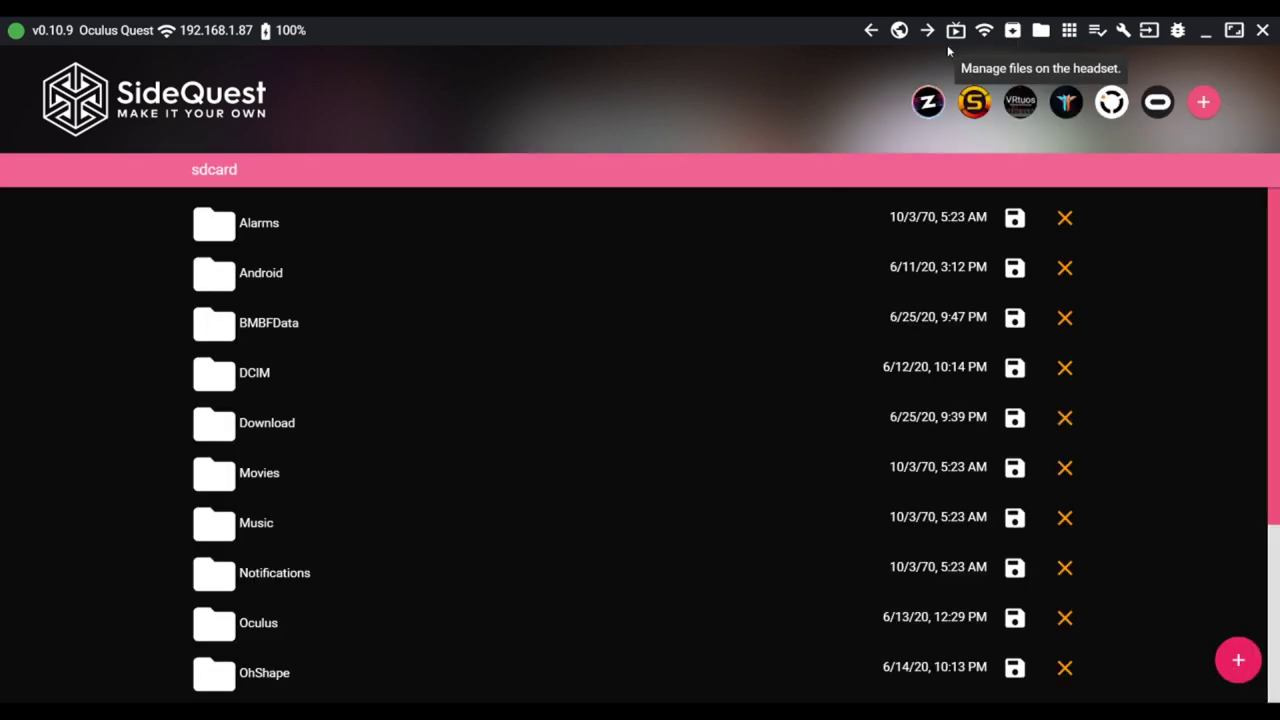
{"action": "left_click", "coordinate": [928, 104]}
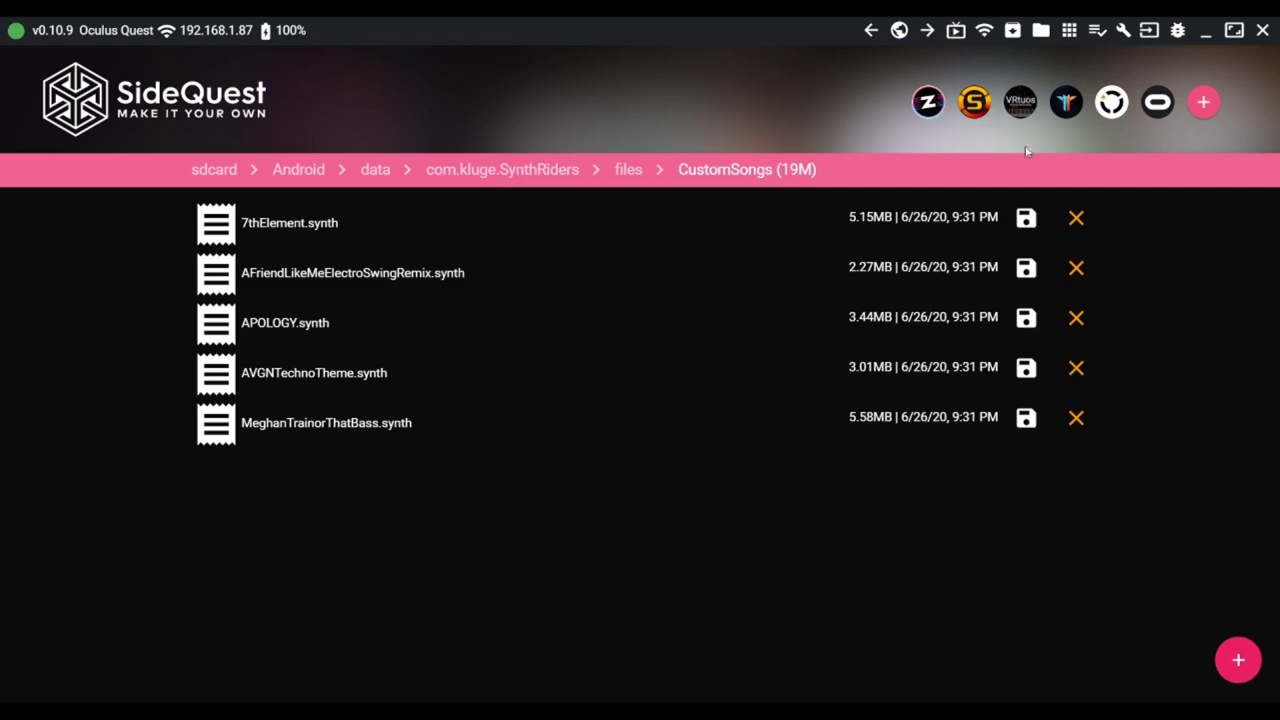
{"action": "left_click", "coordinate": [1076, 220]}
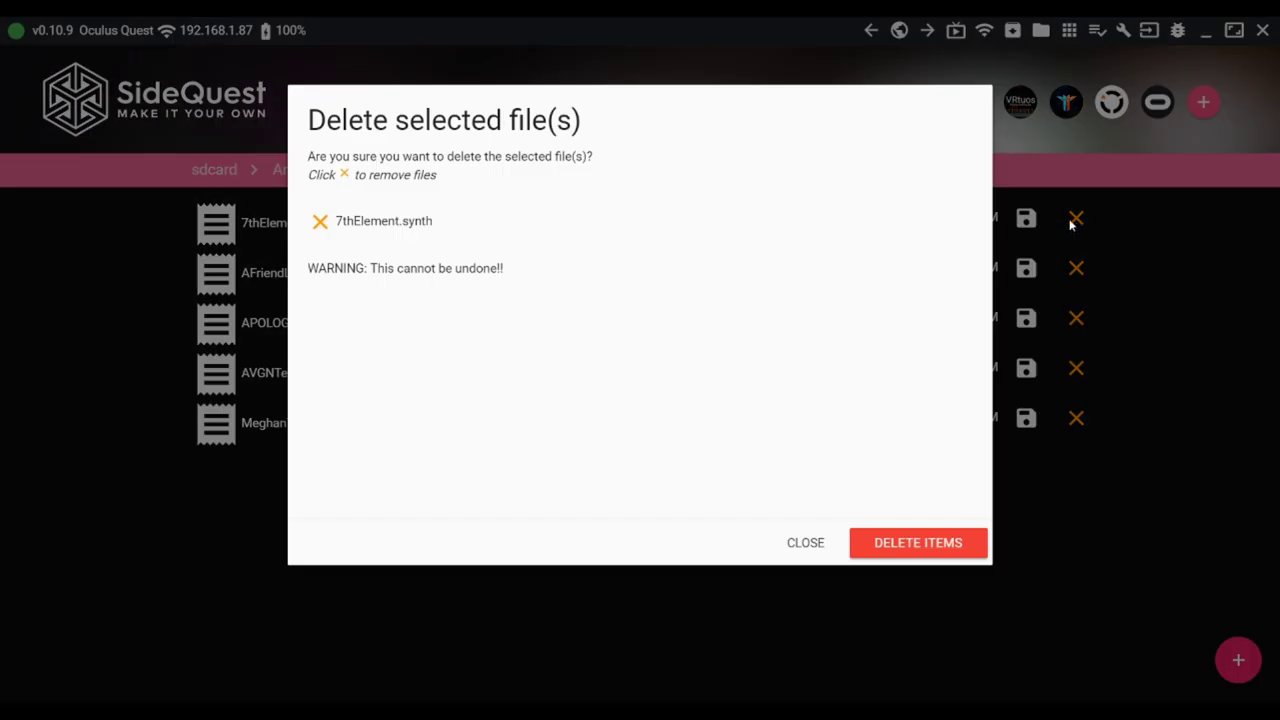
{"action": "left_click", "coordinate": [944, 553]}
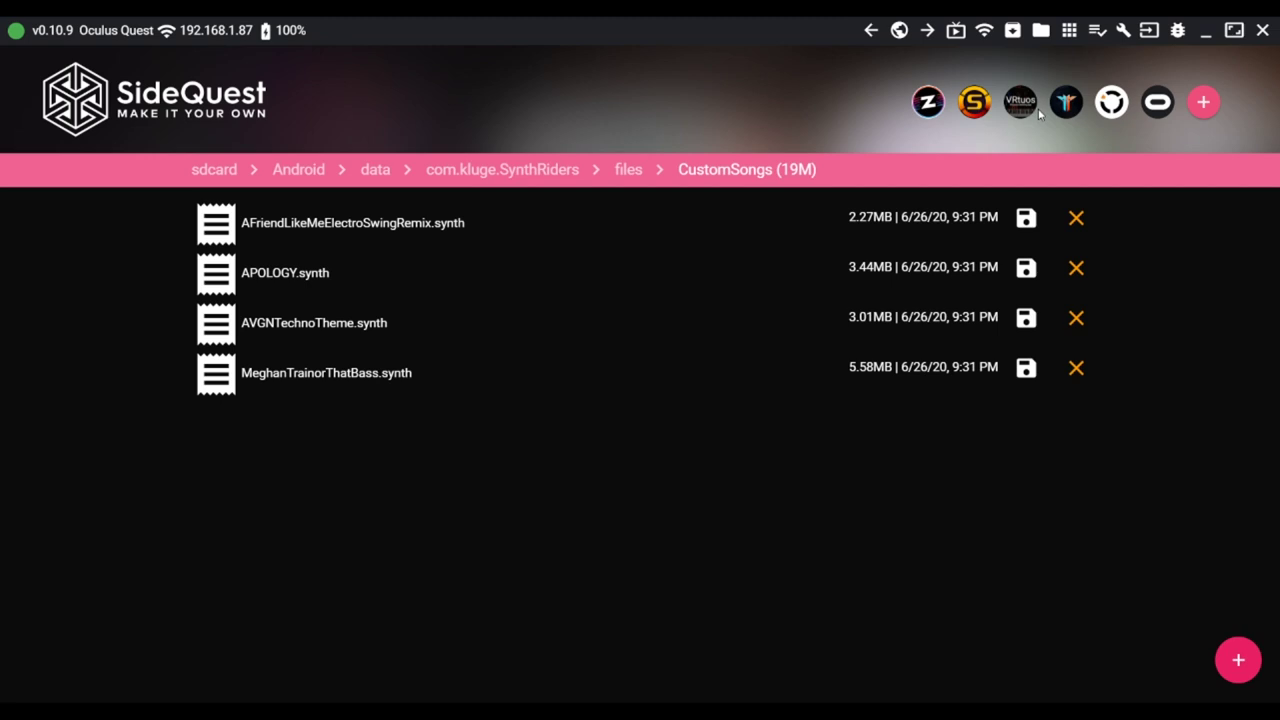
Begin adding a new favourite location in Manage Favourites
{"action": "left_click", "coordinate": [1200, 119]}
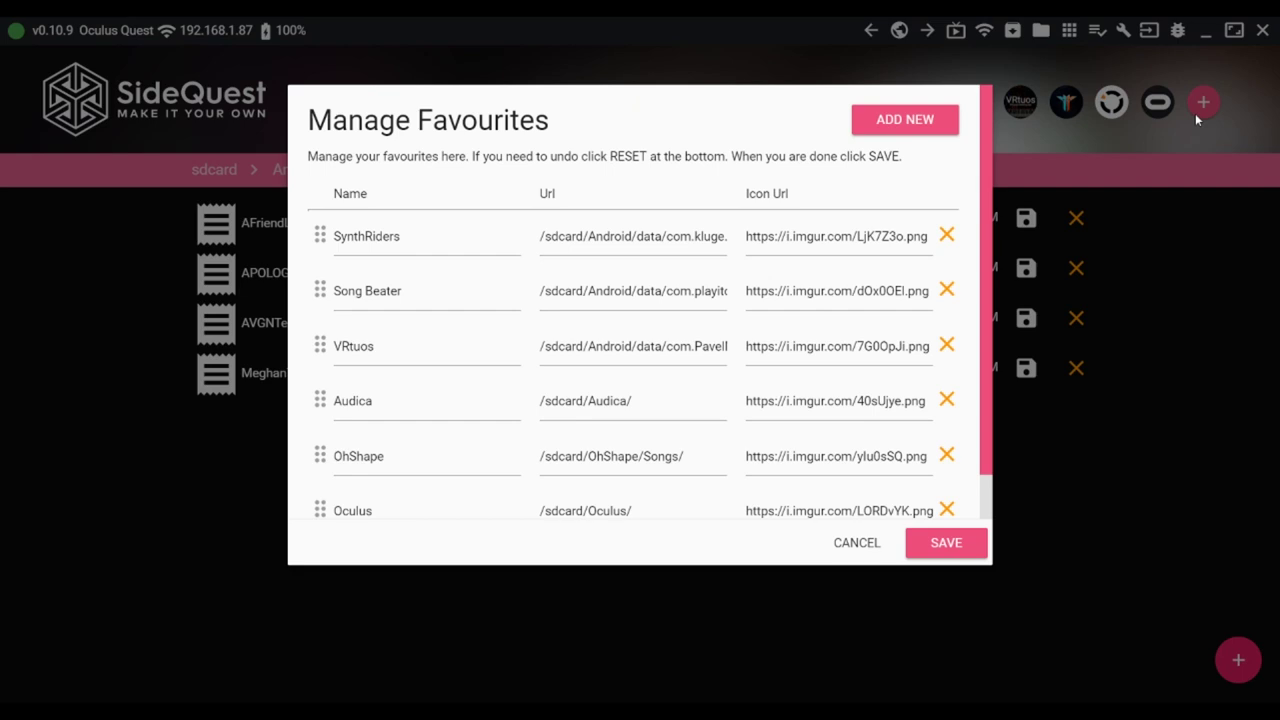
{"action": "left_click", "coordinate": [904, 120]}
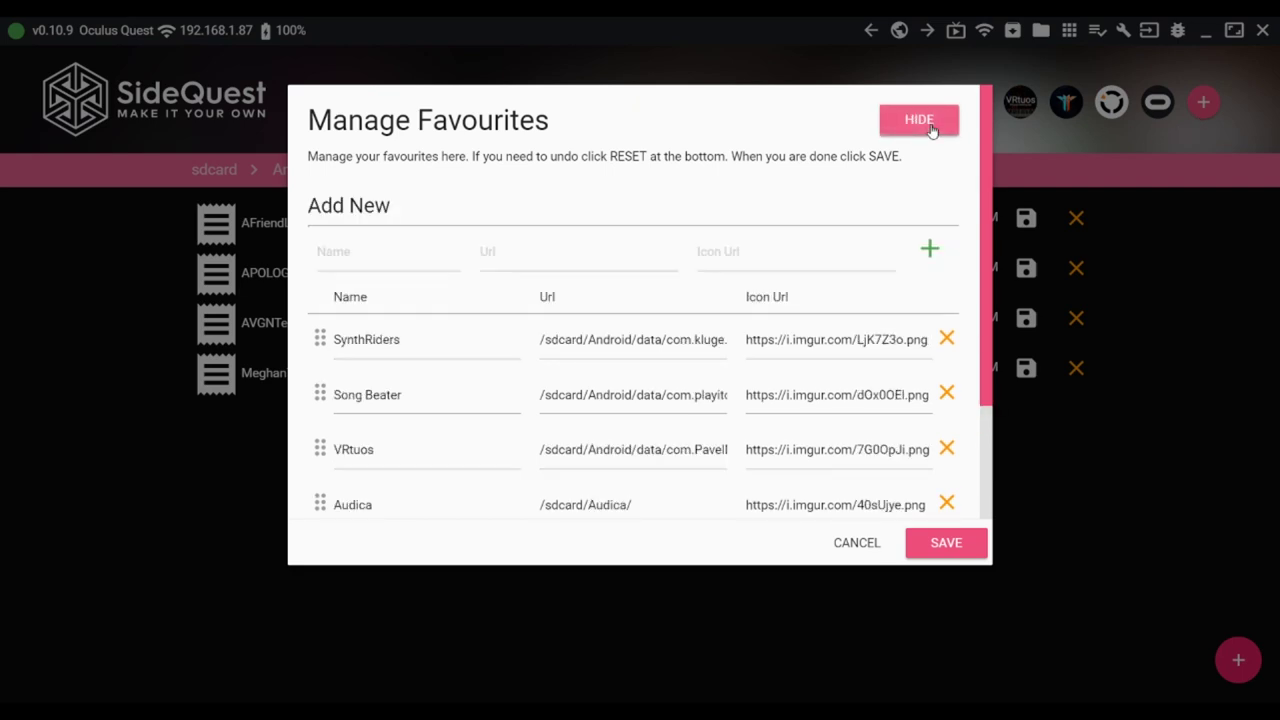
{"action": "left_click", "coordinate": [359, 255]}
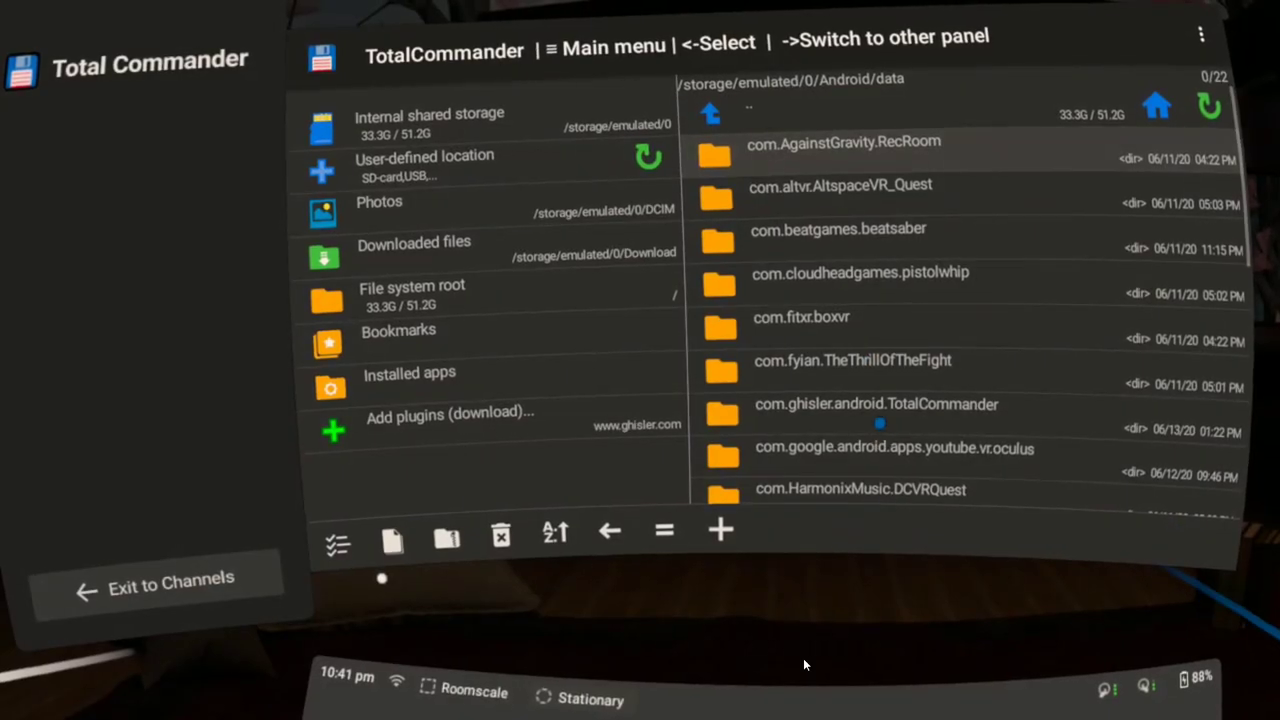
{"action": "scroll", "coordinate": [890, 262], "scroll_direction": "down", "scroll_amount": 3}
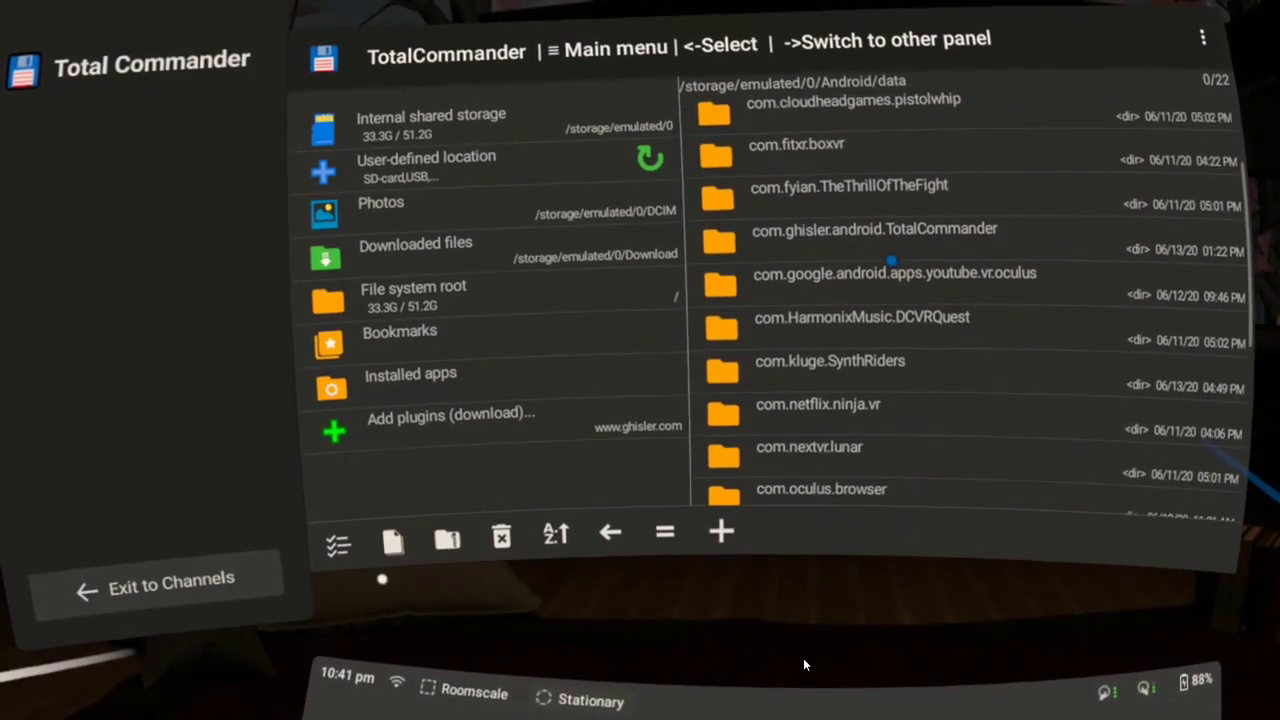
Scroll the Android/data panel down to the com.kluge.SynthRiders folder
{"action": "scroll", "coordinate": [890, 262], "scroll_direction": "down", "scroll_amount": 2}
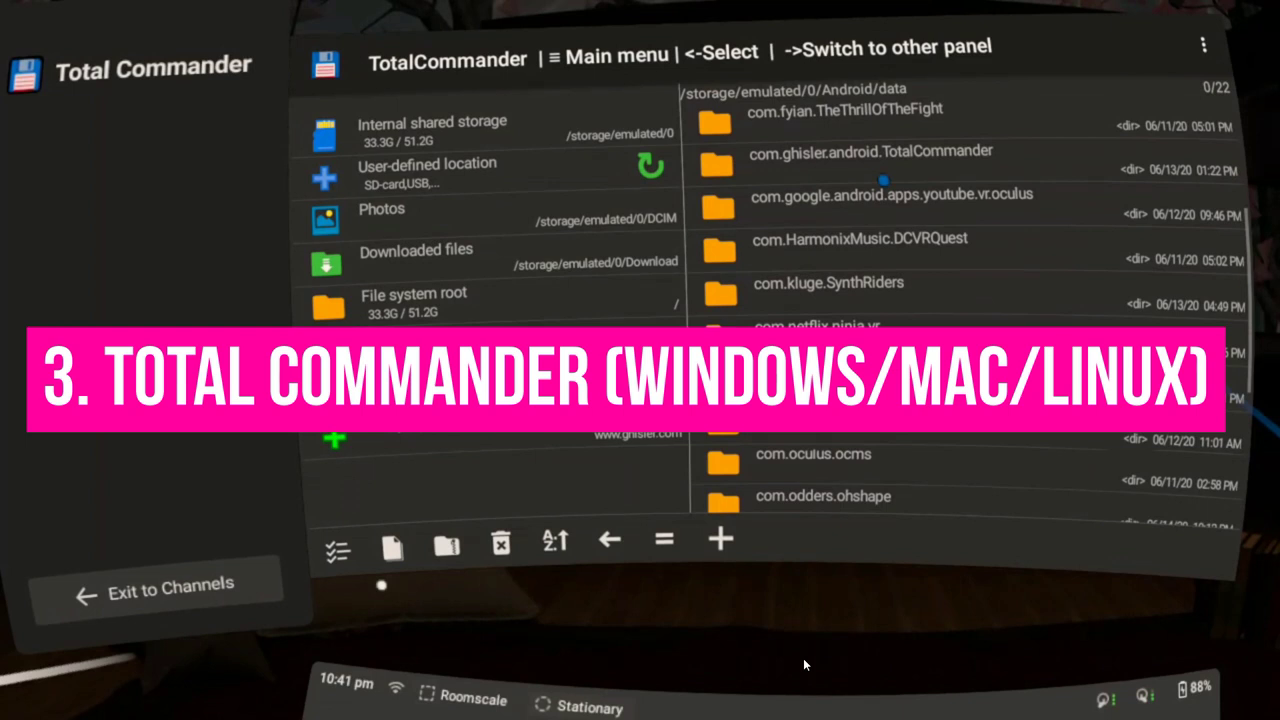
{"action": "scroll", "coordinate": [890, 262], "scroll_direction": "down", "scroll_amount": 4}
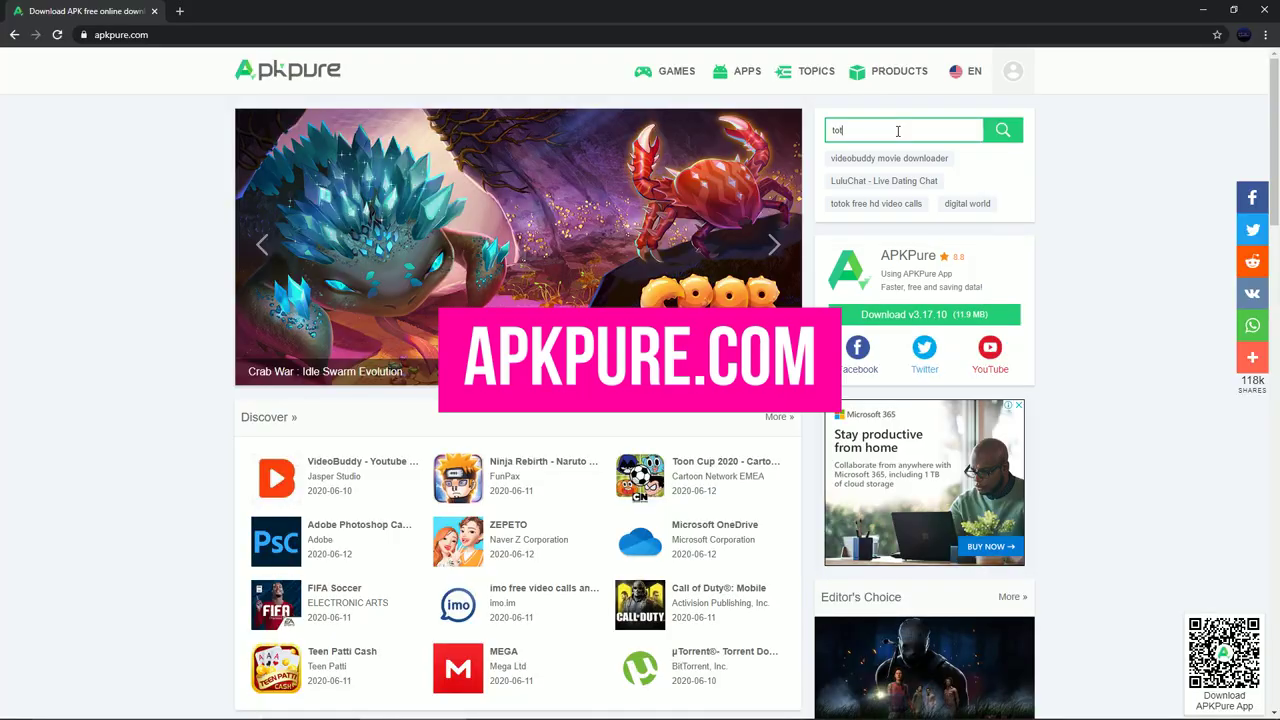
Search APKPure for total commander and download the Total Commander - file manager APK
{"action": "type", "text": "ta"}
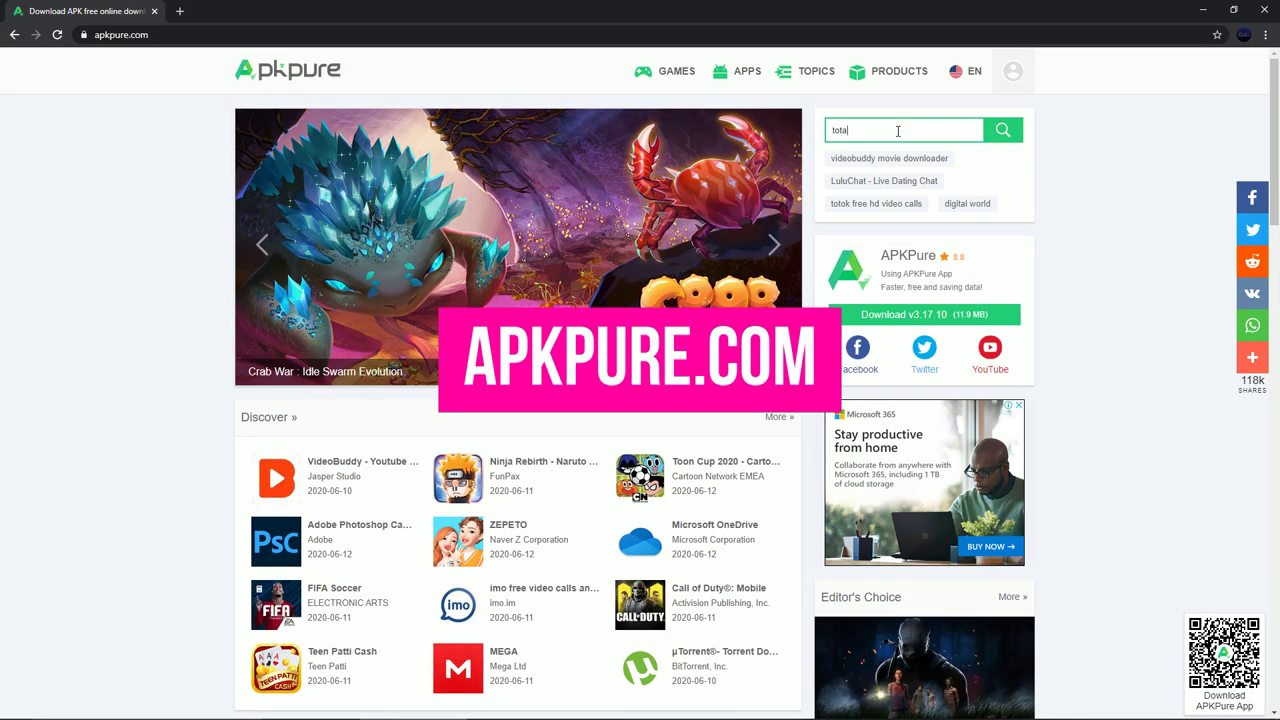
{"action": "type", "text": "l commander"}
{"action": "key", "text": "Return"}
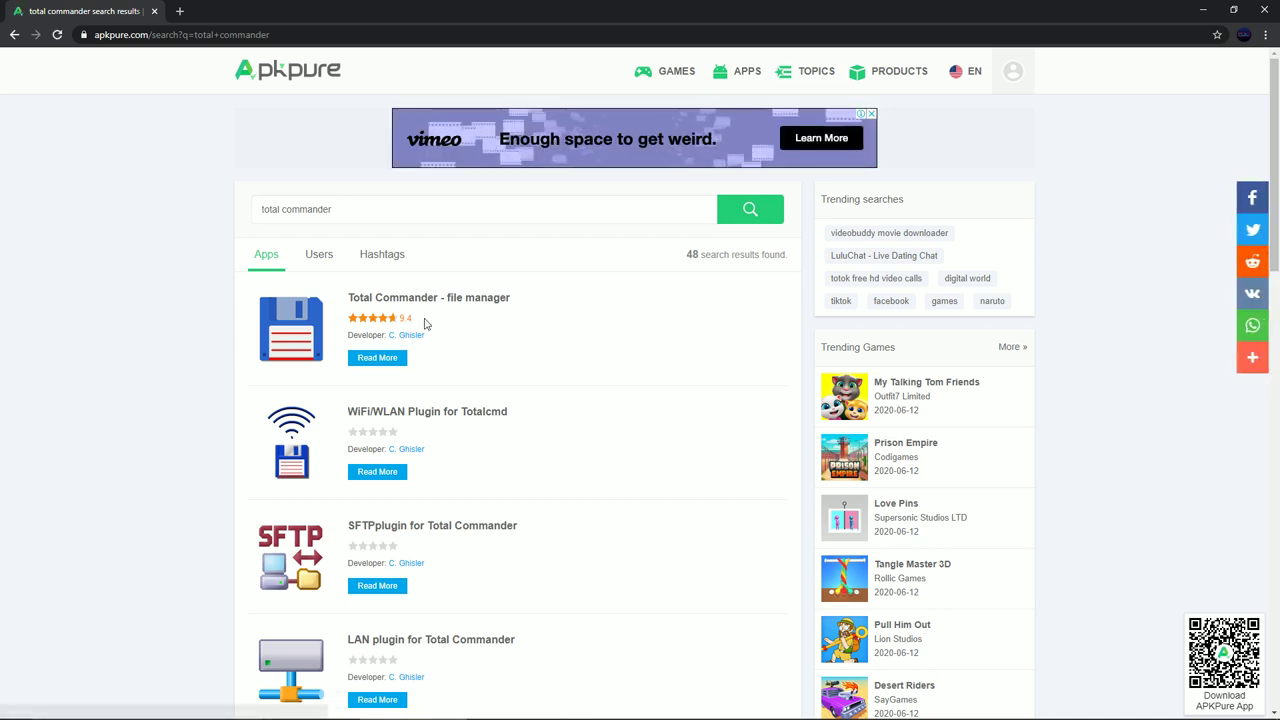
{"action": "left_click", "coordinate": [406, 298]}
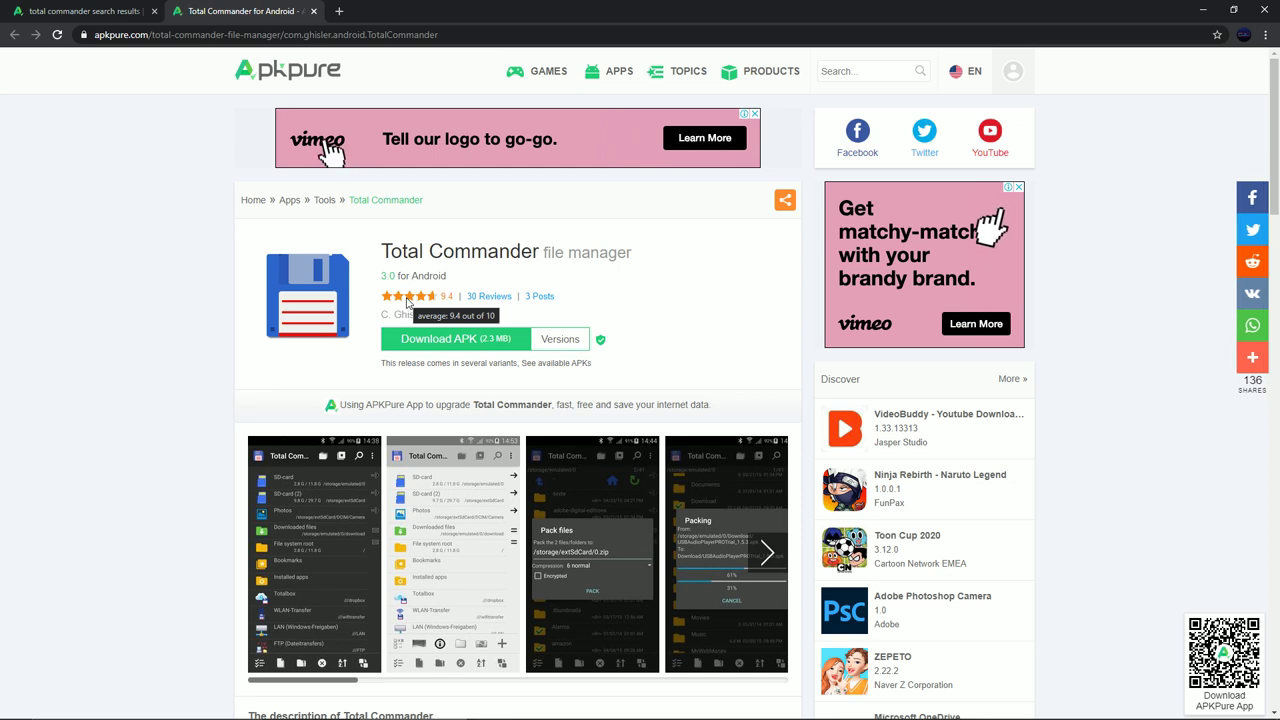
{"action": "left_click", "coordinate": [454, 341]}
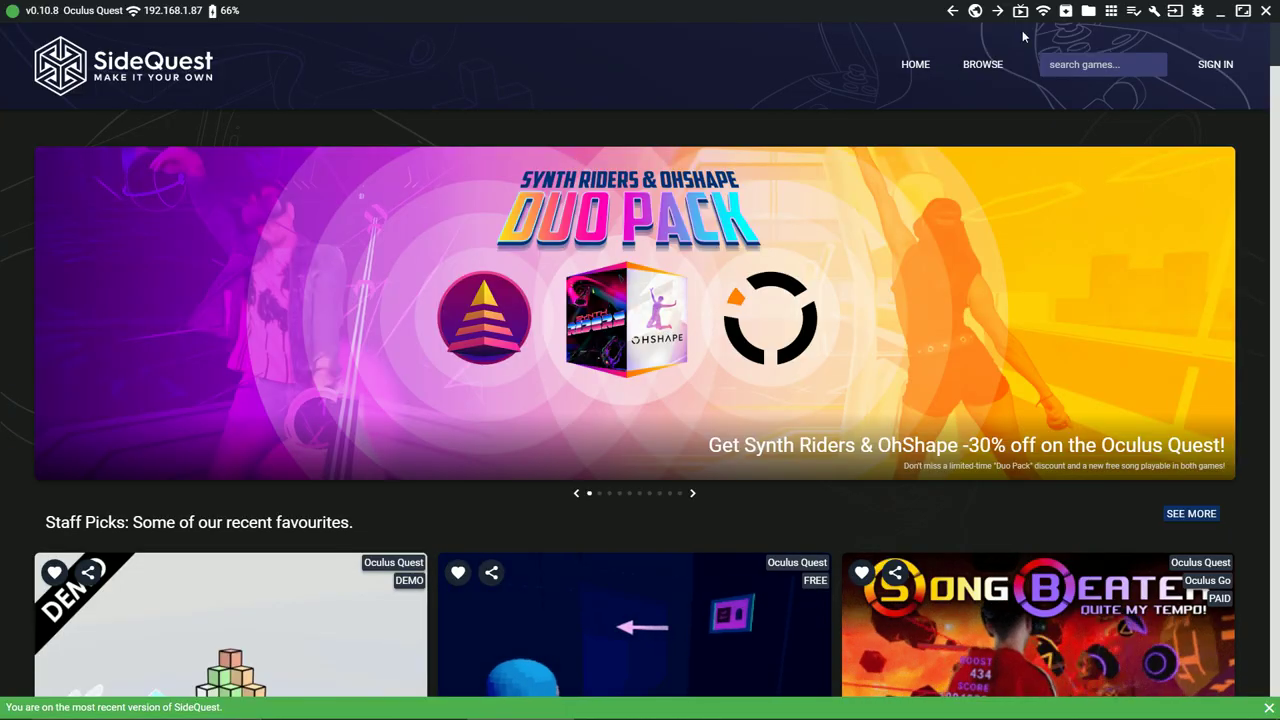
Install the Total Commander APK from Downloads onto the headset and confirm it installed
{"action": "left_click", "coordinate": [1066, 12]}
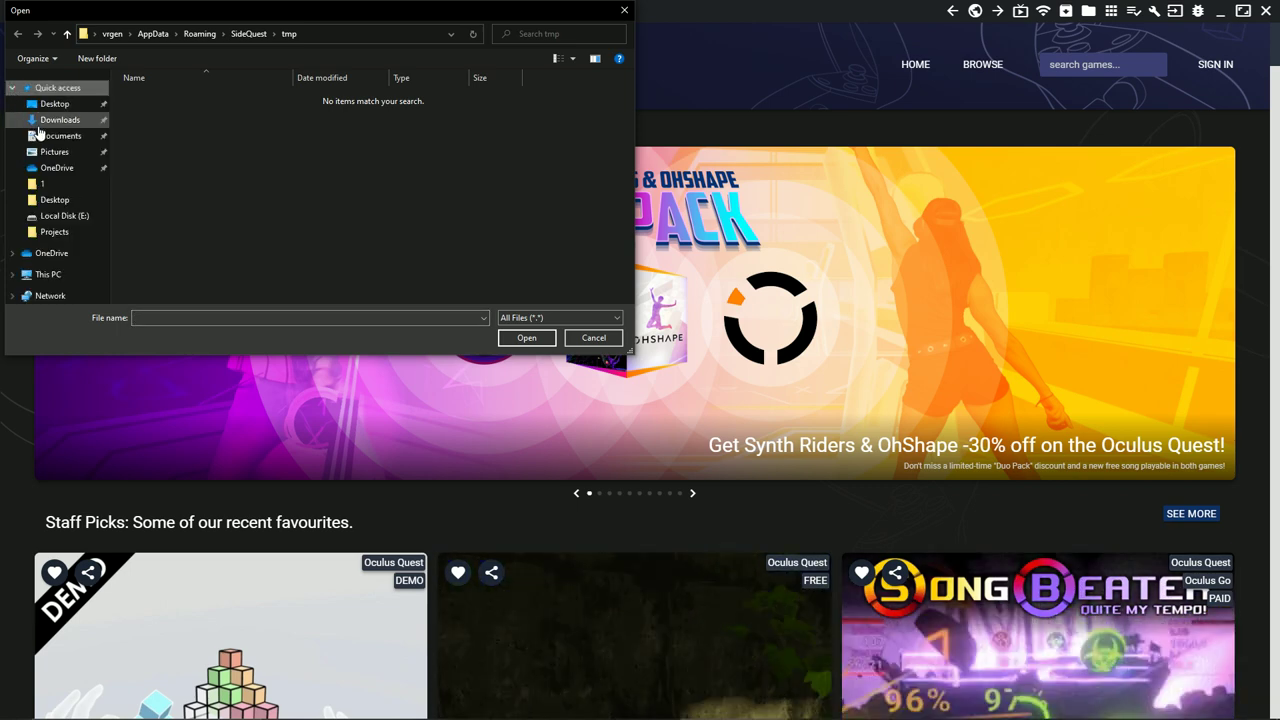
{"action": "left_click", "coordinate": [40, 122]}
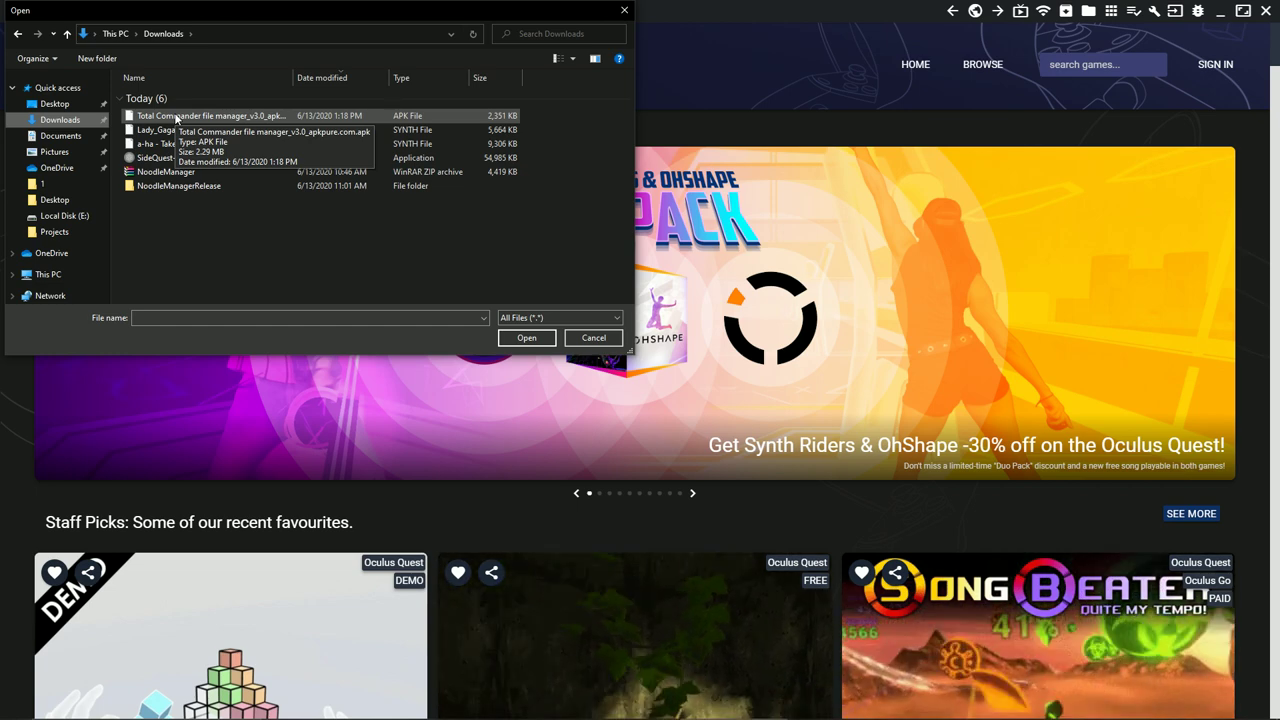
{"action": "left_click", "coordinate": [176, 118]}
{"action": "left_click", "coordinate": [527, 337]}
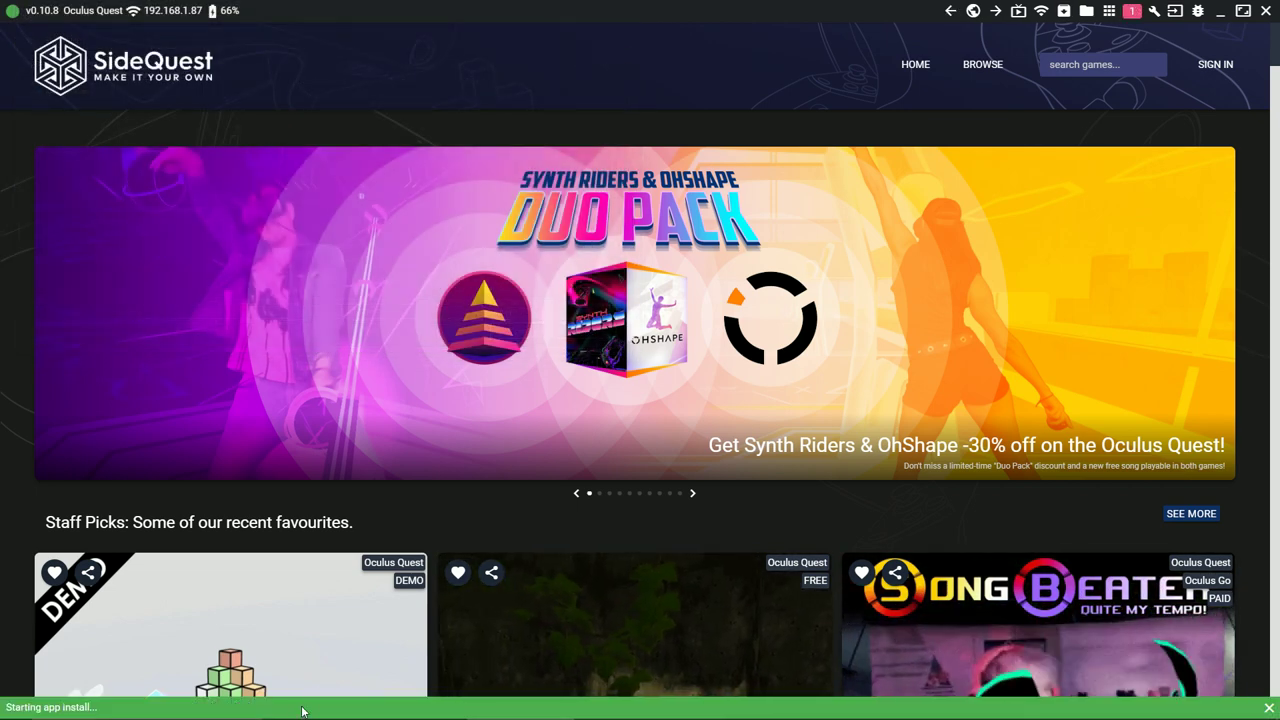
{"action": "left_click", "coordinate": [1131, 11]}
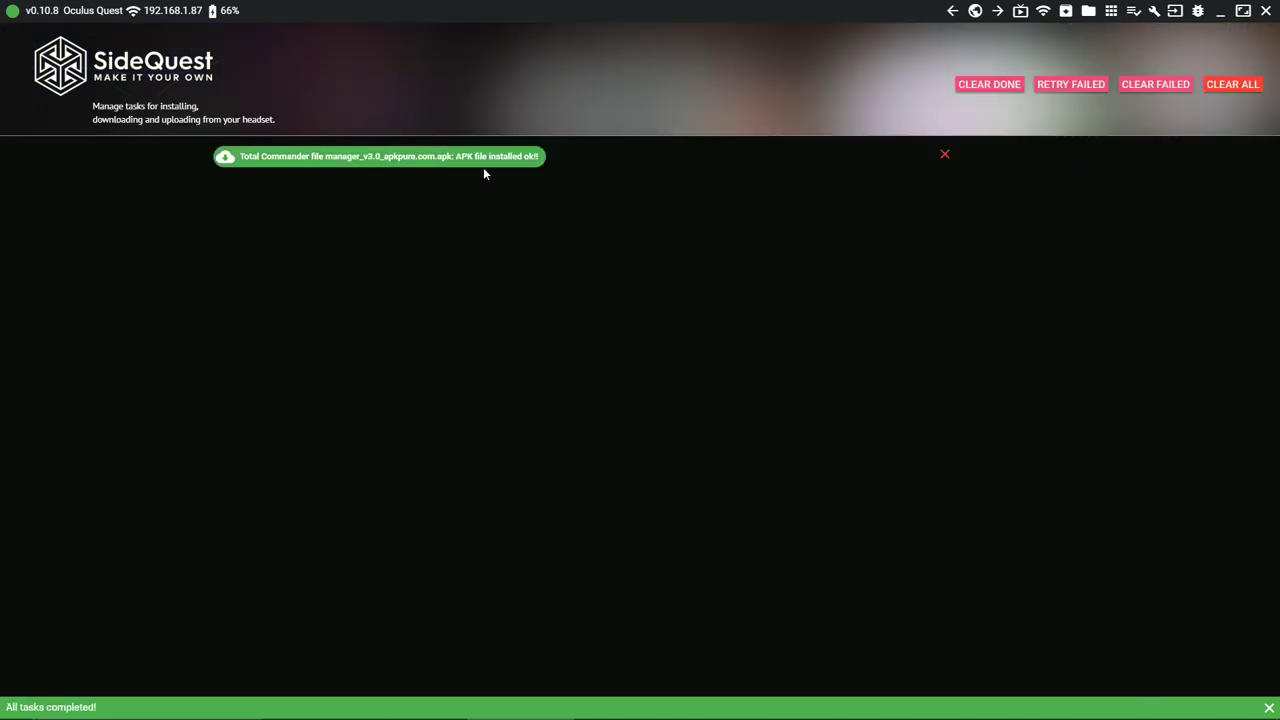
{"action": "left_click", "coordinate": [1112, 11]}
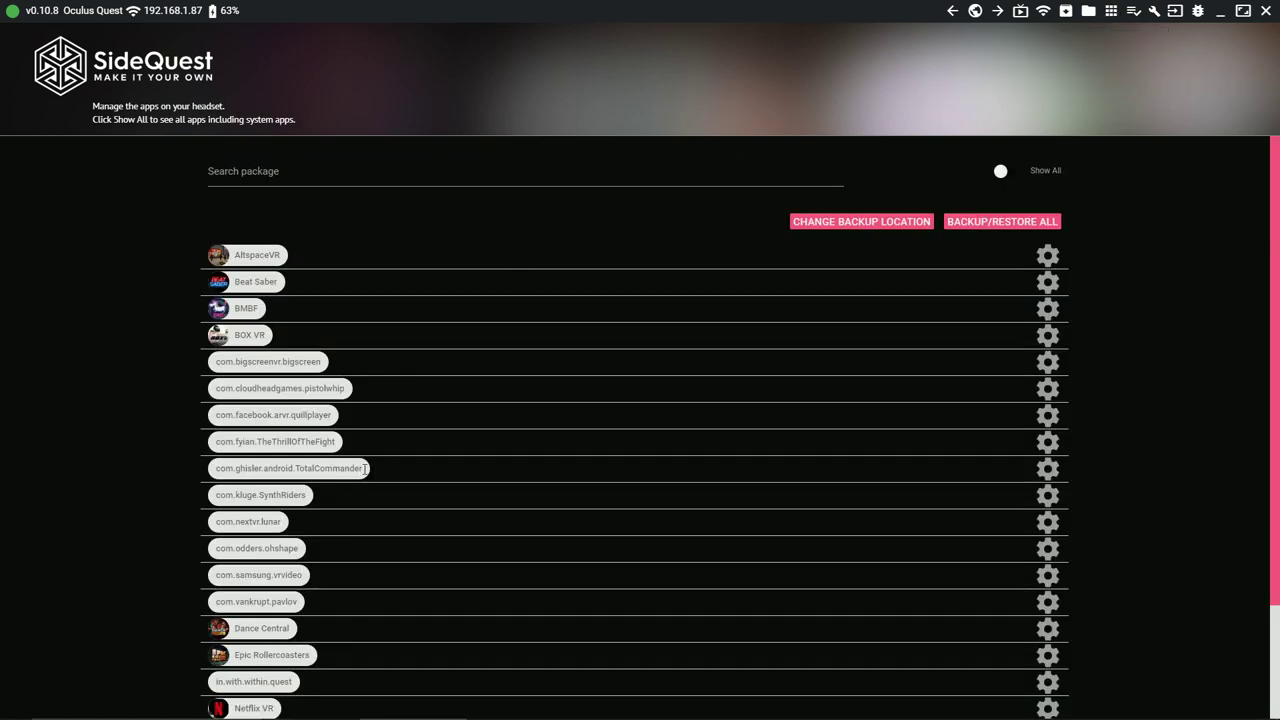
Grant com.ghisler.android.TotalCommander external storage write permission and close its settings
{"action": "left_click", "coordinate": [1046, 470]}
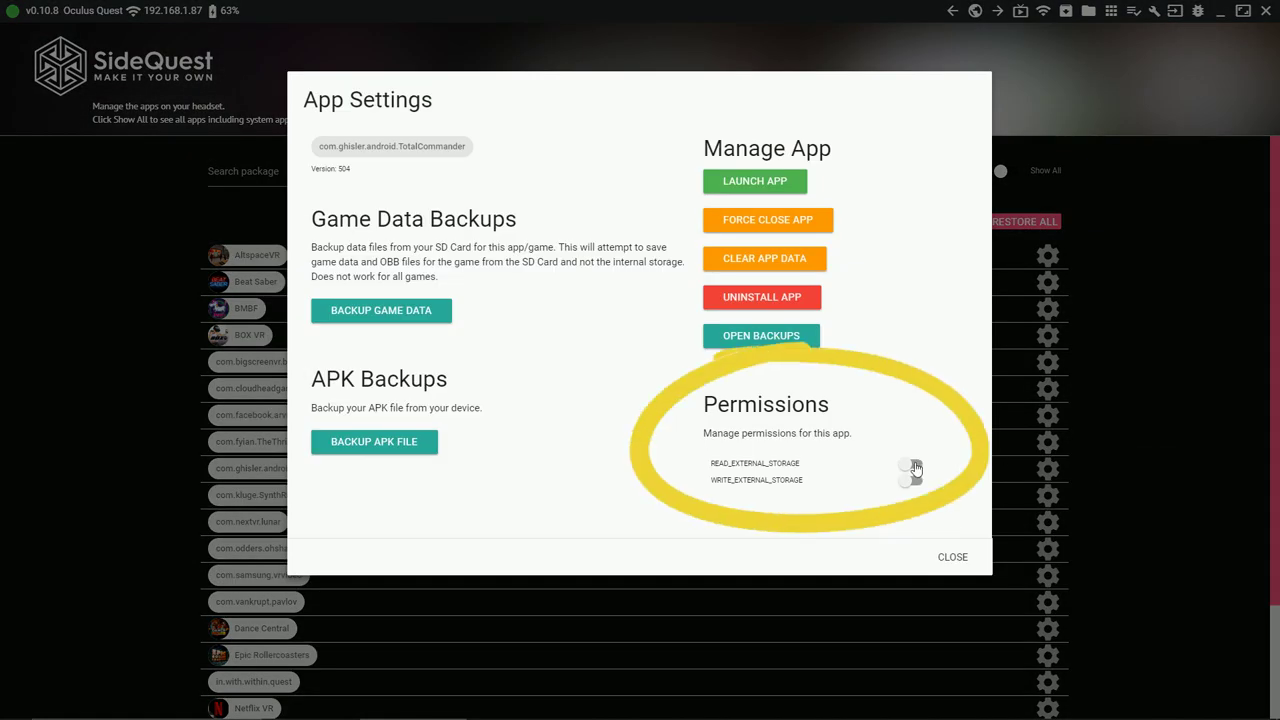
{"action": "left_click", "coordinate": [914, 480]}
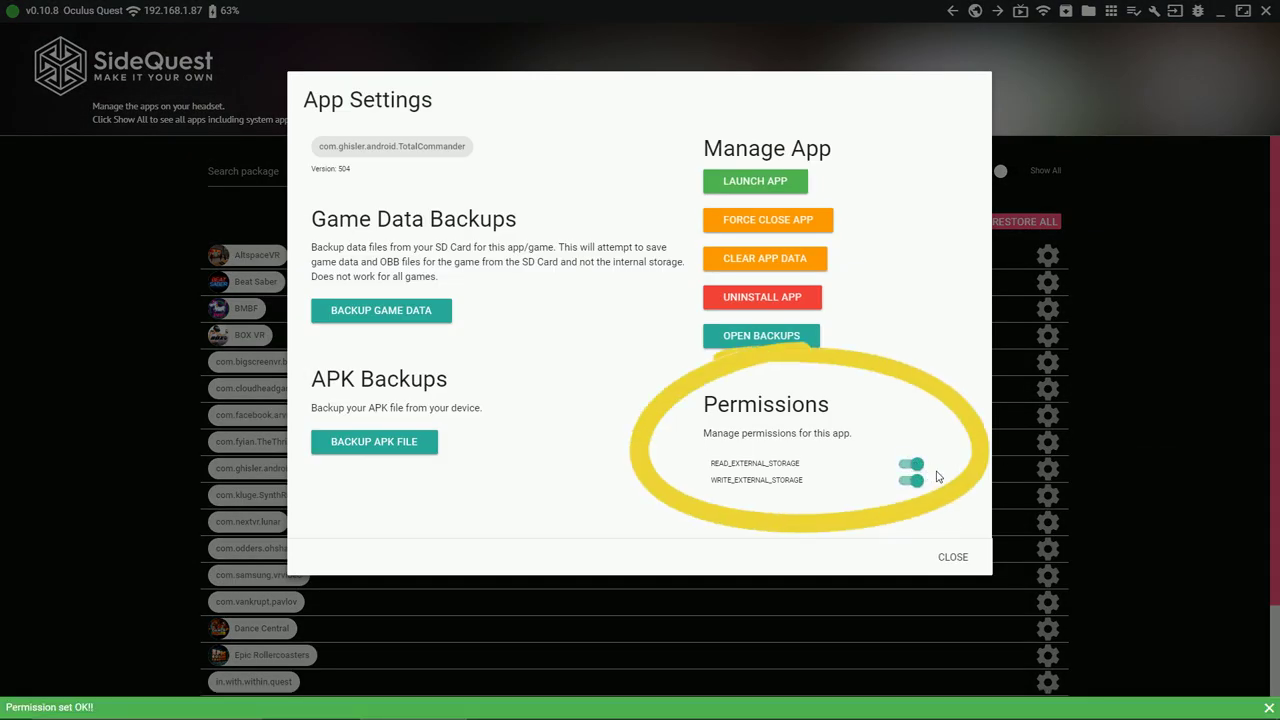
{"action": "left_click", "coordinate": [953, 556]}
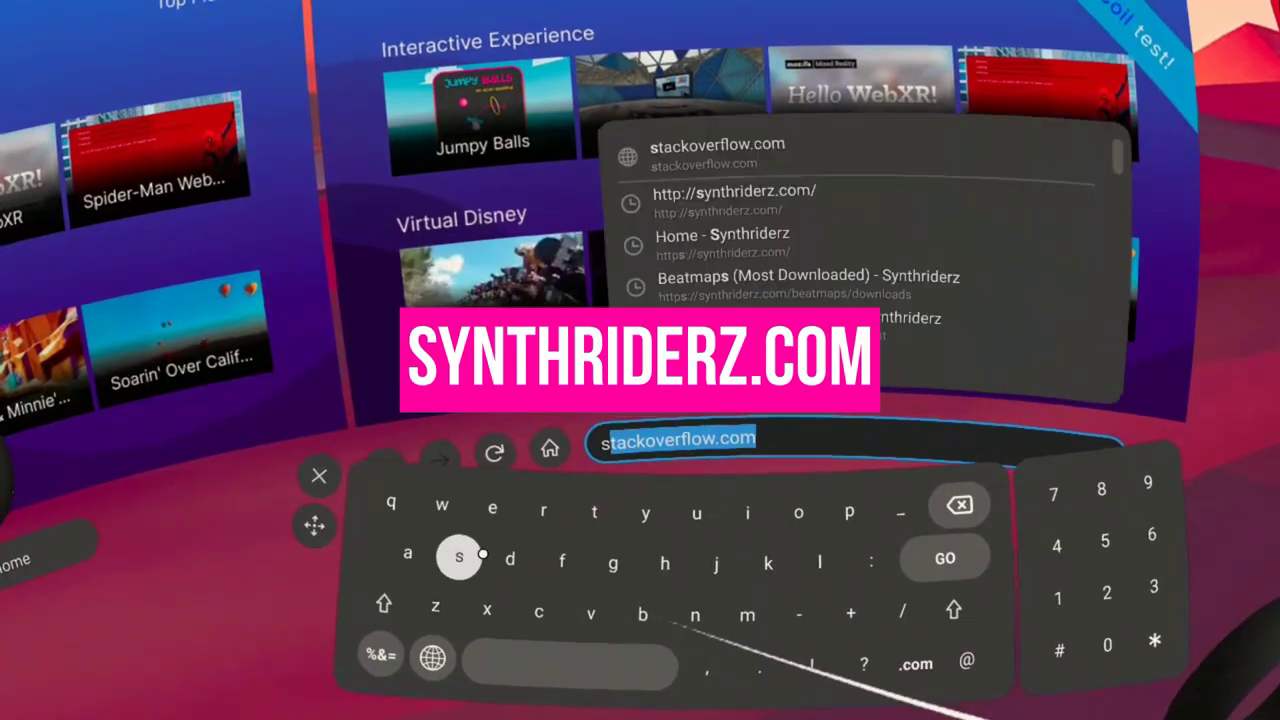
Go to synthriderz.com and list the most downloaded beatmaps
{"action": "left_click", "coordinate": [741, 231]}
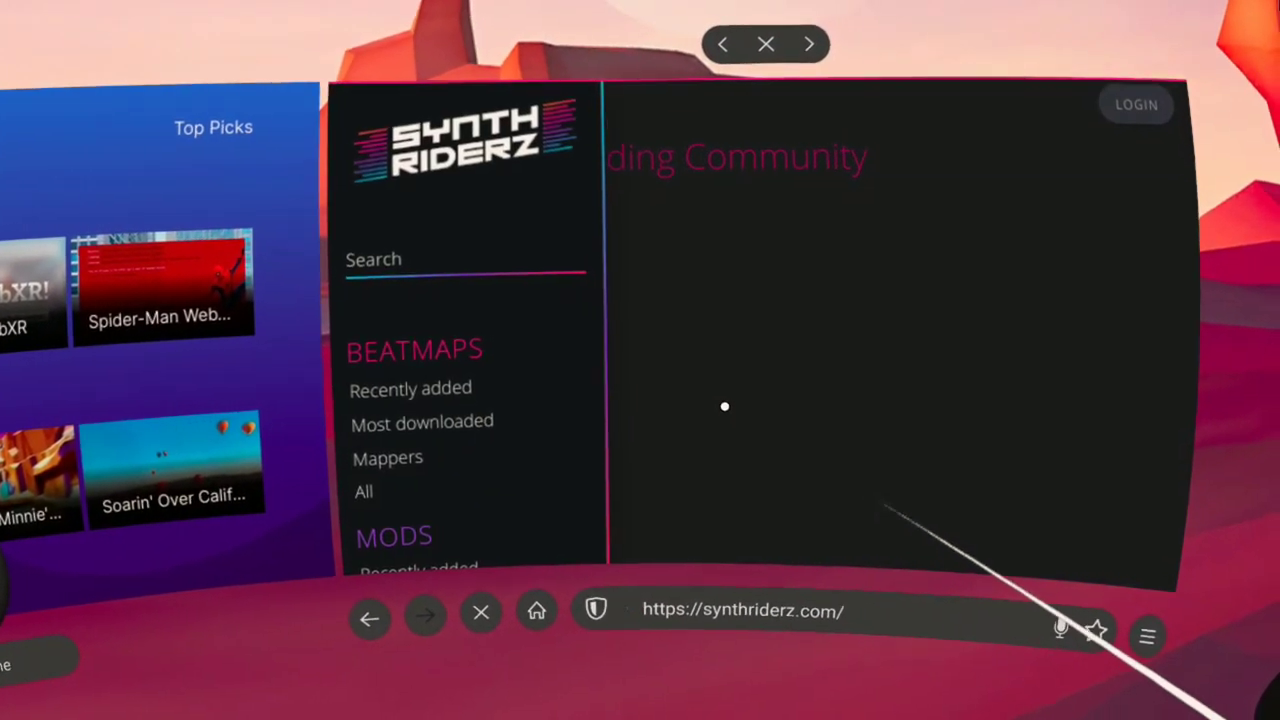
{"action": "left_click", "coordinate": [398, 424]}
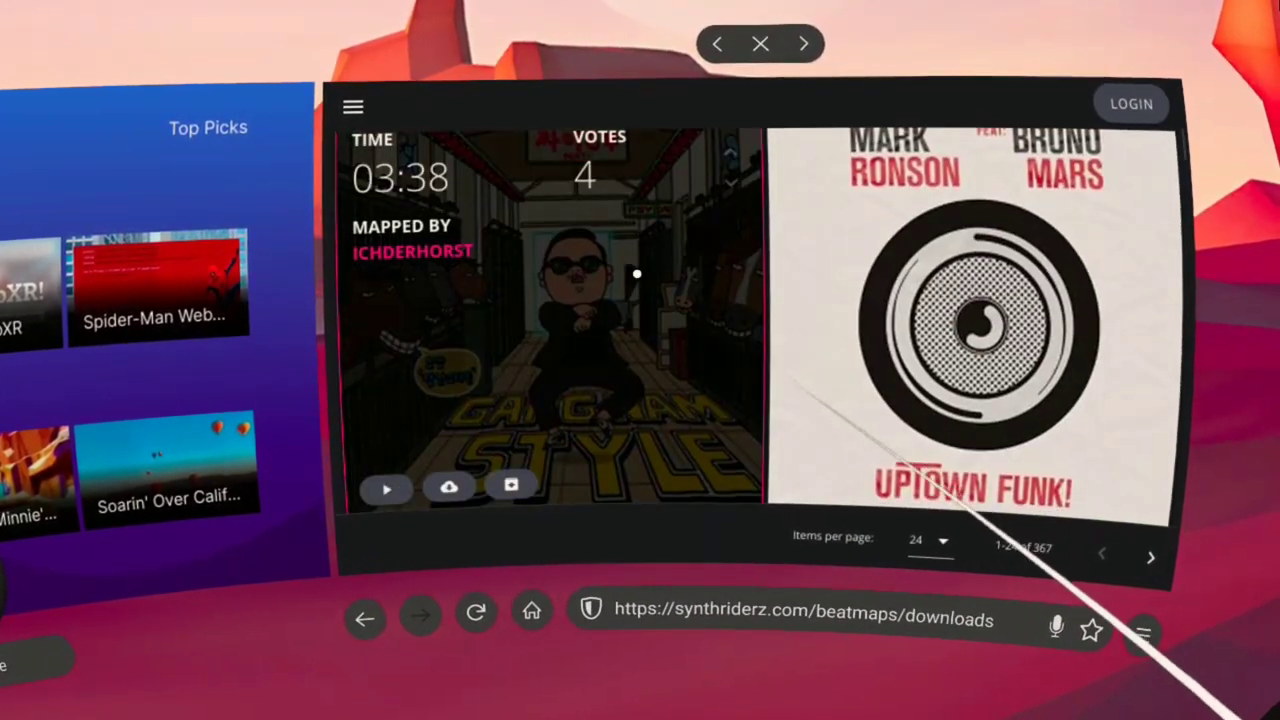
{"action": "scroll", "coordinate": [636, 273], "scroll_direction": "down", "scroll_amount": 3}
Download the Gangnam Style, Uptown Funk and Just Dance beatmaps, confirming each download
{"action": "left_click", "coordinate": [449, 489]}
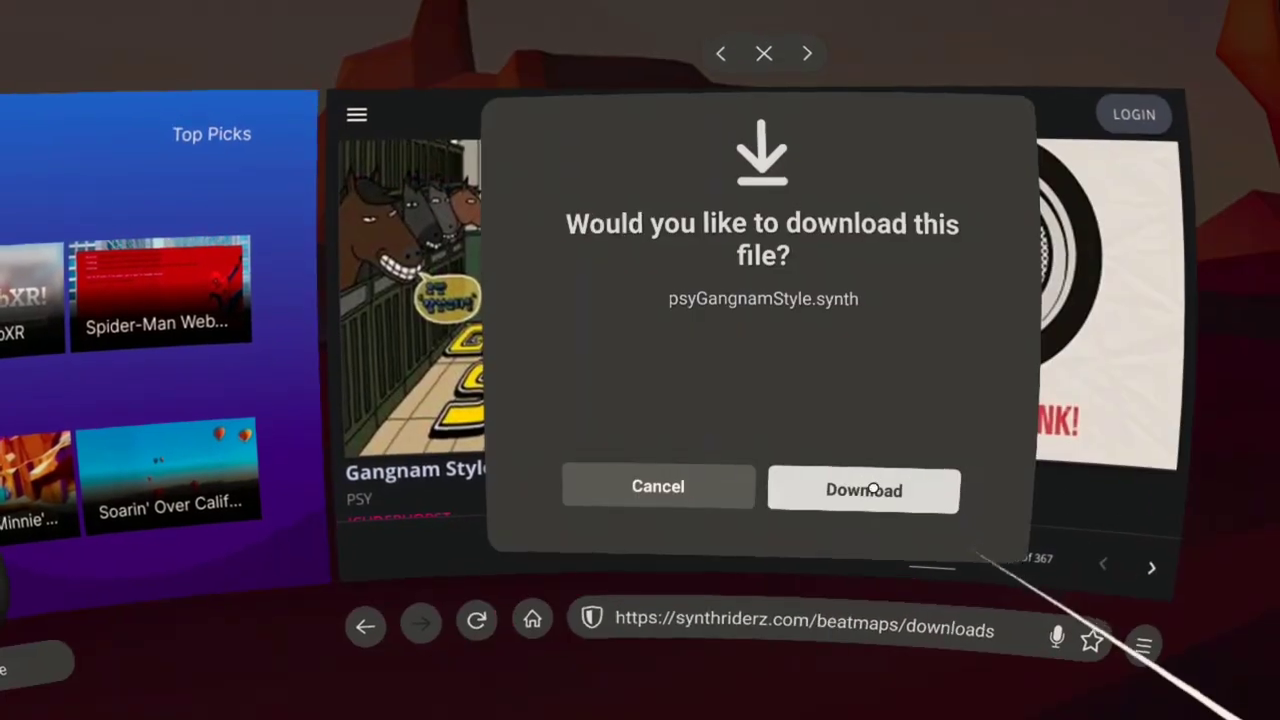
{"action": "left_click", "coordinate": [872, 489]}
{"action": "left_click", "coordinate": [866, 403]}
{"action": "left_click", "coordinate": [894, 480]}
{"action": "scroll", "coordinate": [760, 300], "scroll_direction": "down", "scroll_amount": 3}
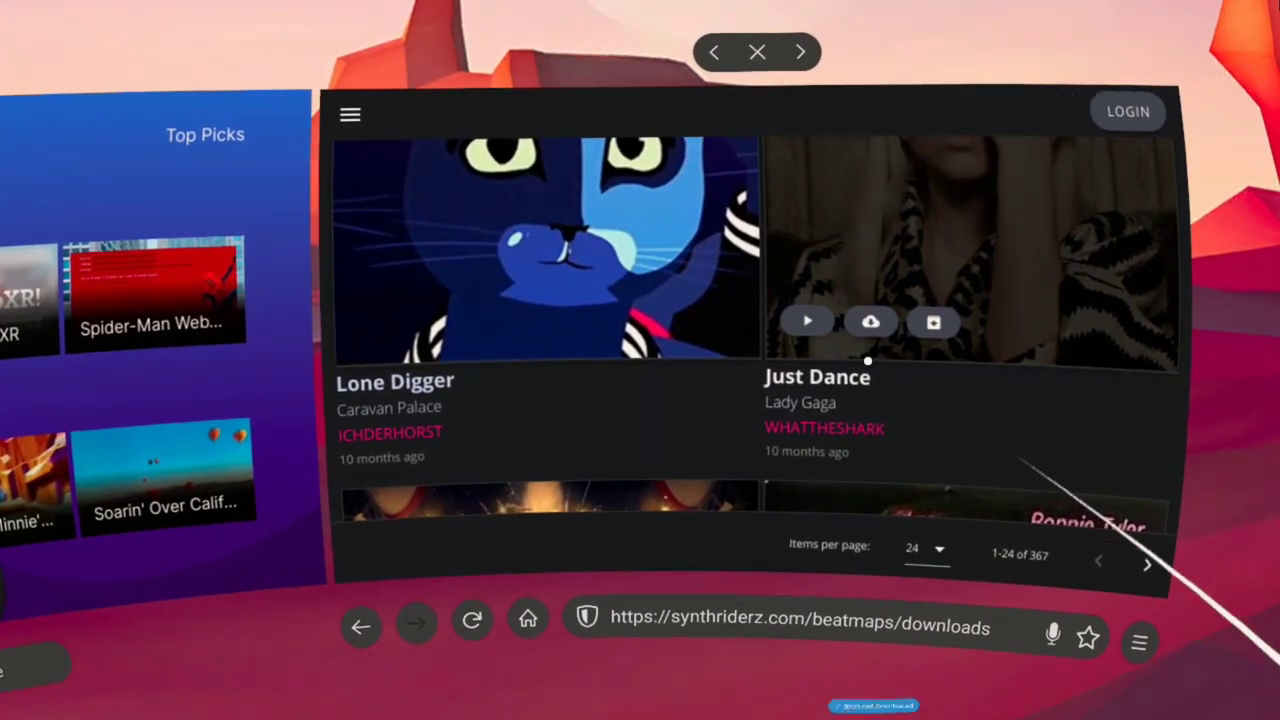
{"action": "left_click", "coordinate": [871, 322]}
{"action": "left_click", "coordinate": [857, 489]}
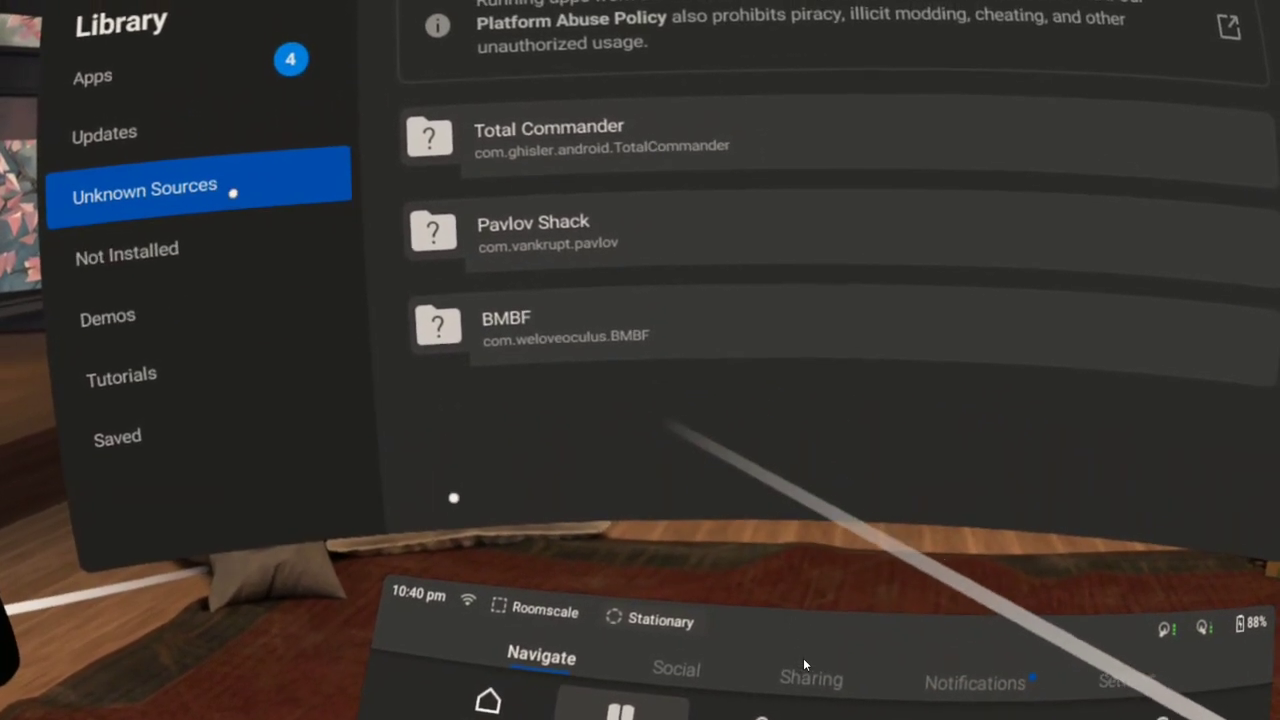
Launch Total Commander and open Internal shared storage > Android > data > org.mozilla.vrbrowser in the right pane
{"action": "left_click", "coordinate": [590, 167]}
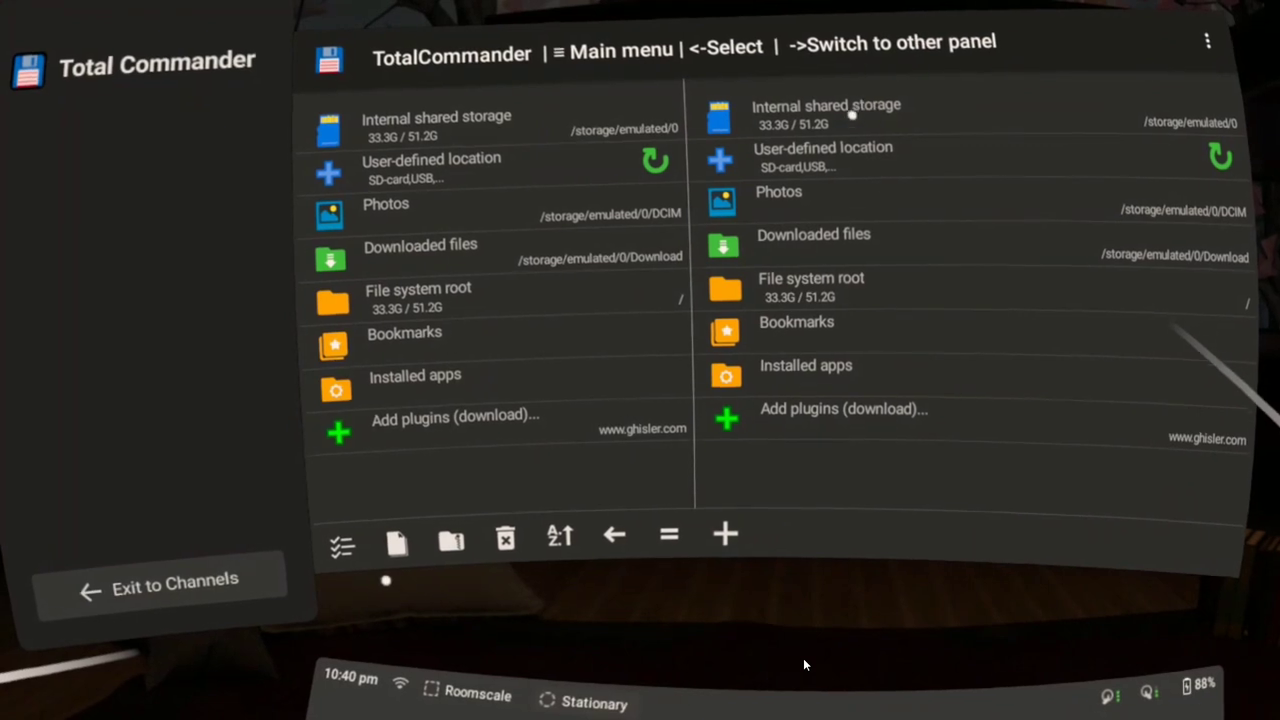
{"action": "left_click", "coordinate": [851, 115]}
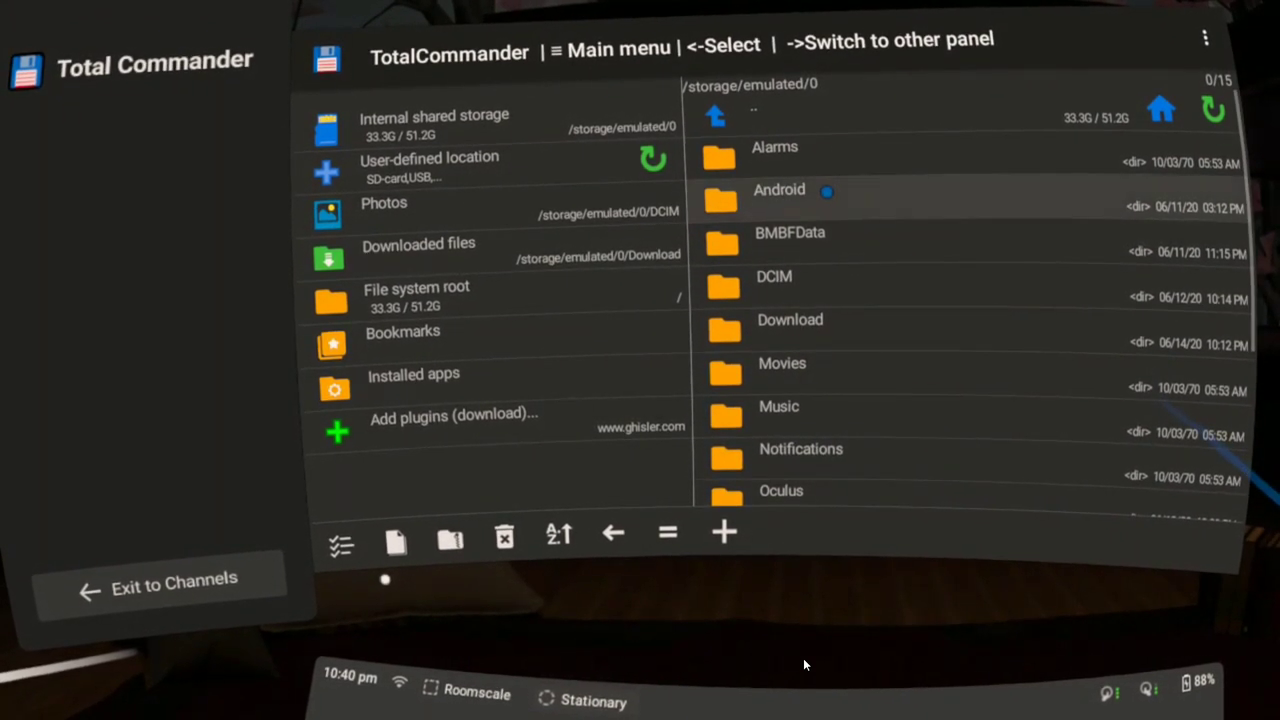
{"action": "left_click", "coordinate": [826, 190]}
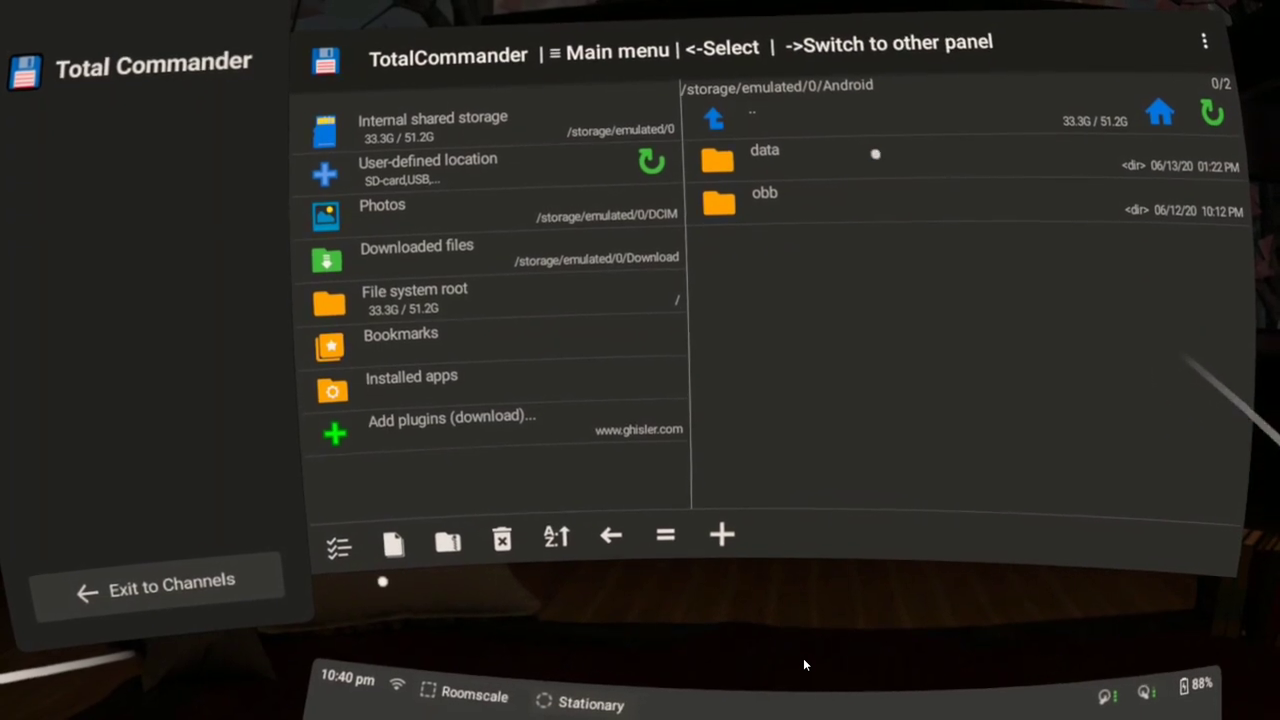
{"action": "left_click", "coordinate": [875, 154]}
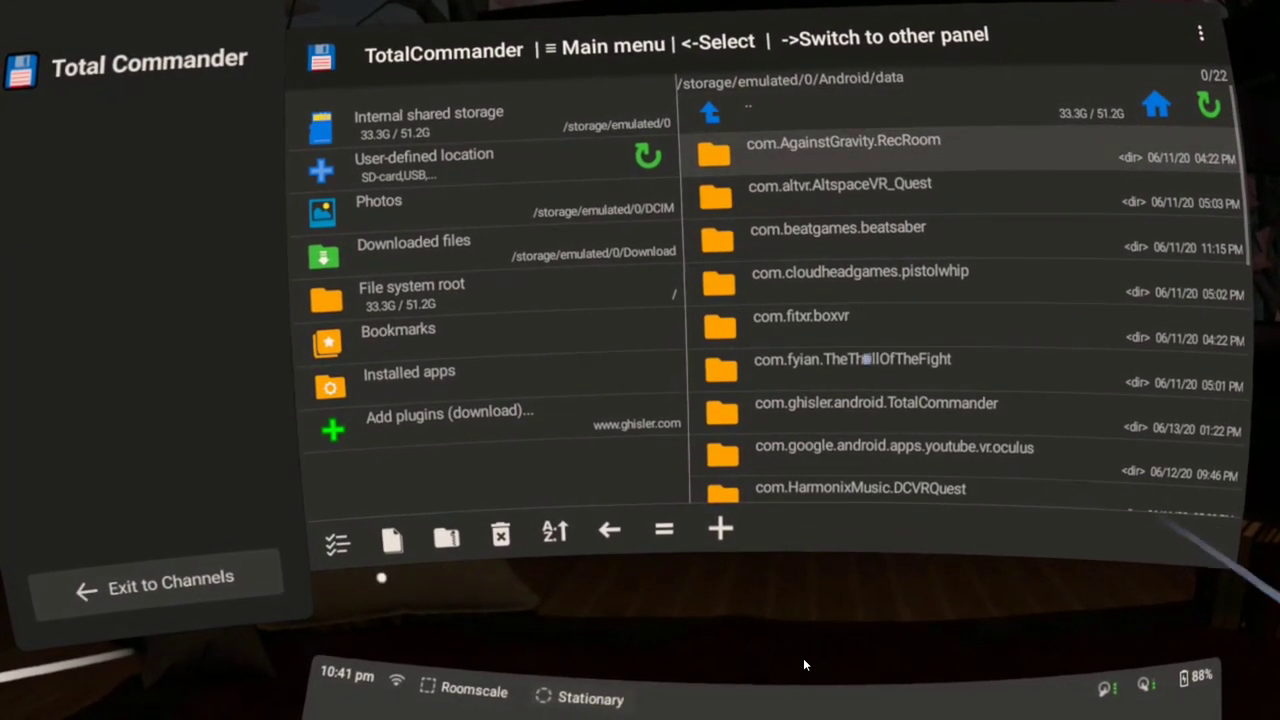
{"action": "scroll", "coordinate": [905, 290], "scroll_direction": "down", "scroll_amount": 2}
{"action": "left_click_drag", "start_coordinate": [894, 342], "coordinate": [886, 160]}
{"action": "scroll", "coordinate": [886, 160], "scroll_direction": "down", "scroll_amount": 5}
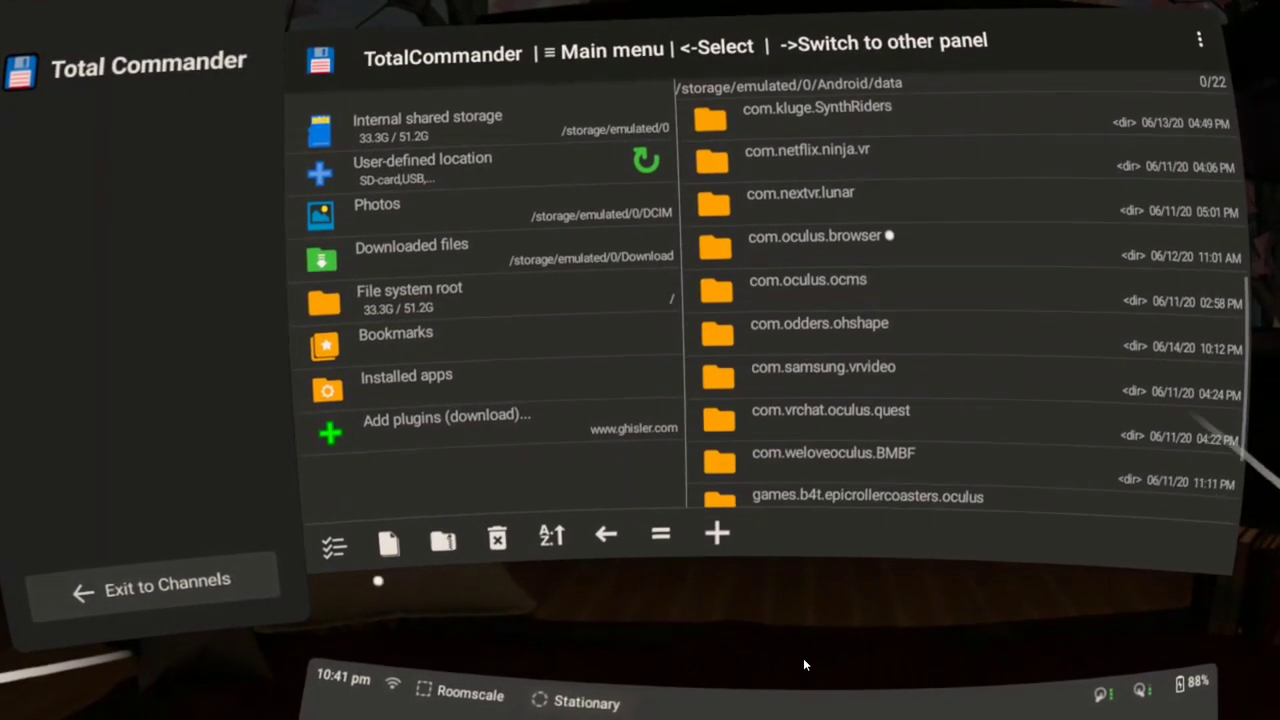
{"action": "scroll", "coordinate": [897, 343], "scroll_direction": "down", "scroll_amount": 2}
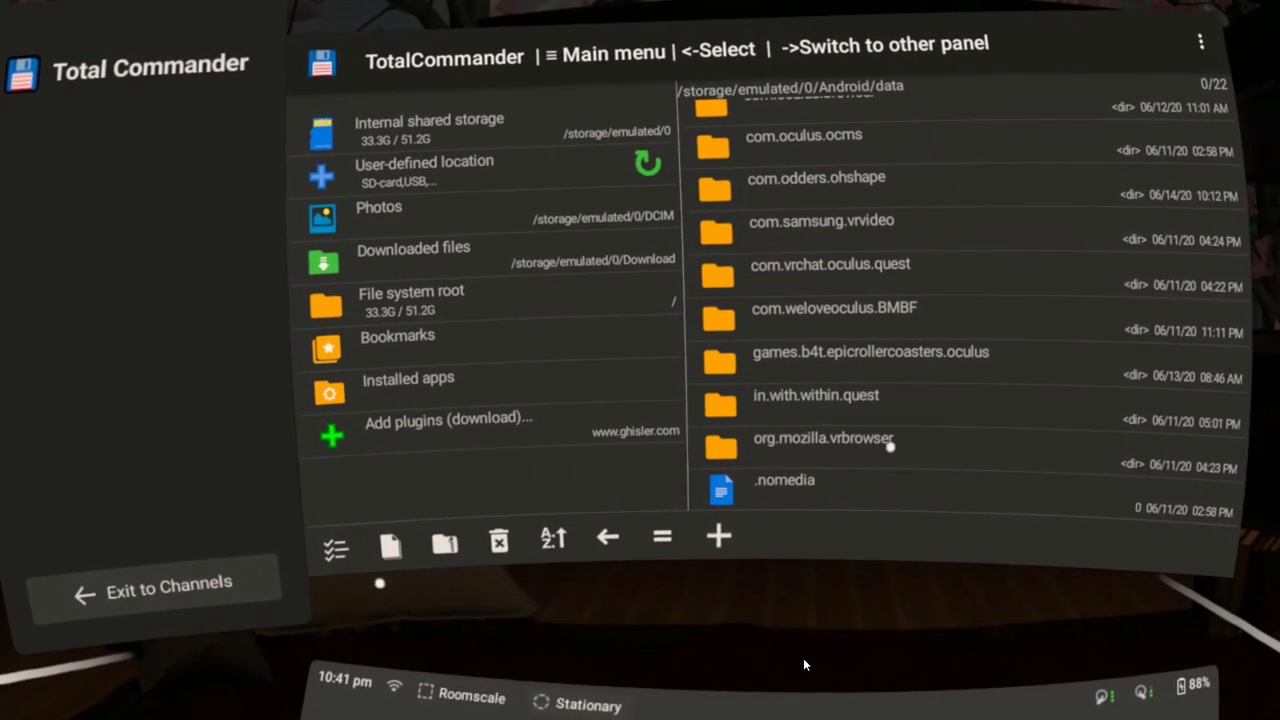
{"action": "left_click", "coordinate": [885, 436]}
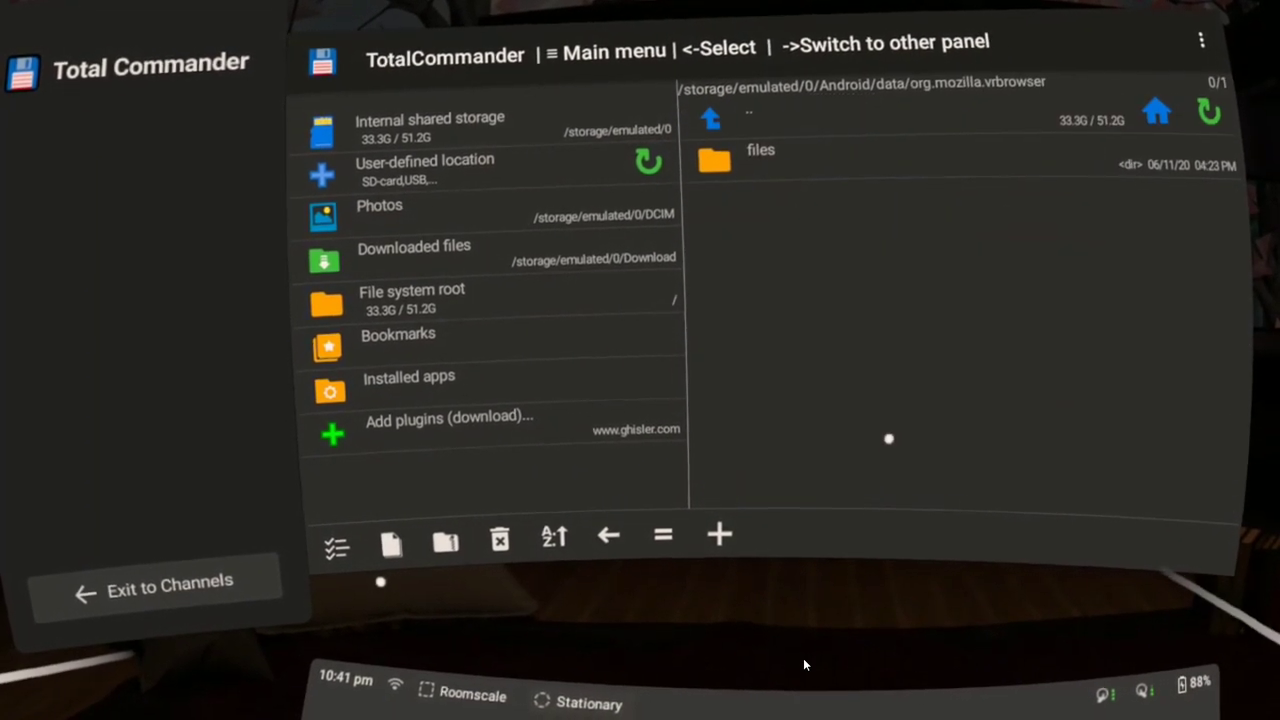
In files > Download, select all four .synth songs and choose Copy/Move for them
{"action": "left_click", "coordinate": [863, 160]}
{"action": "left_click", "coordinate": [860, 167]}
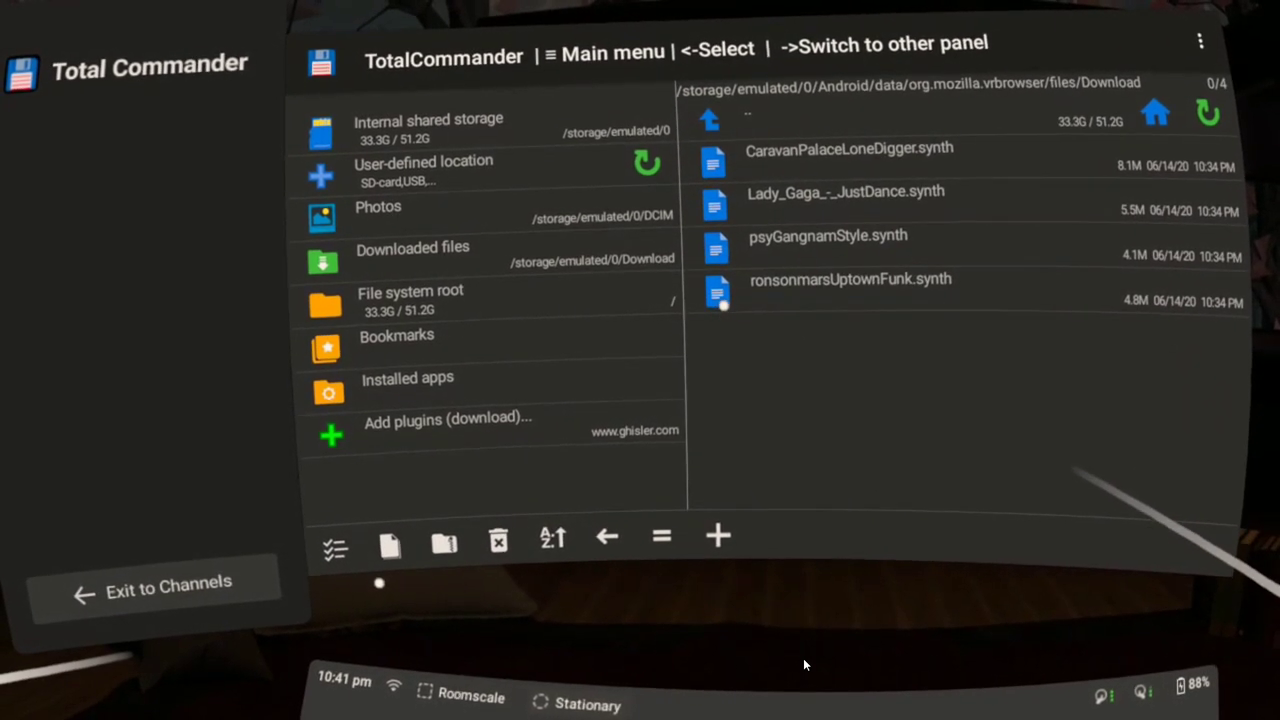
{"action": "left_click", "coordinate": [713, 162]}
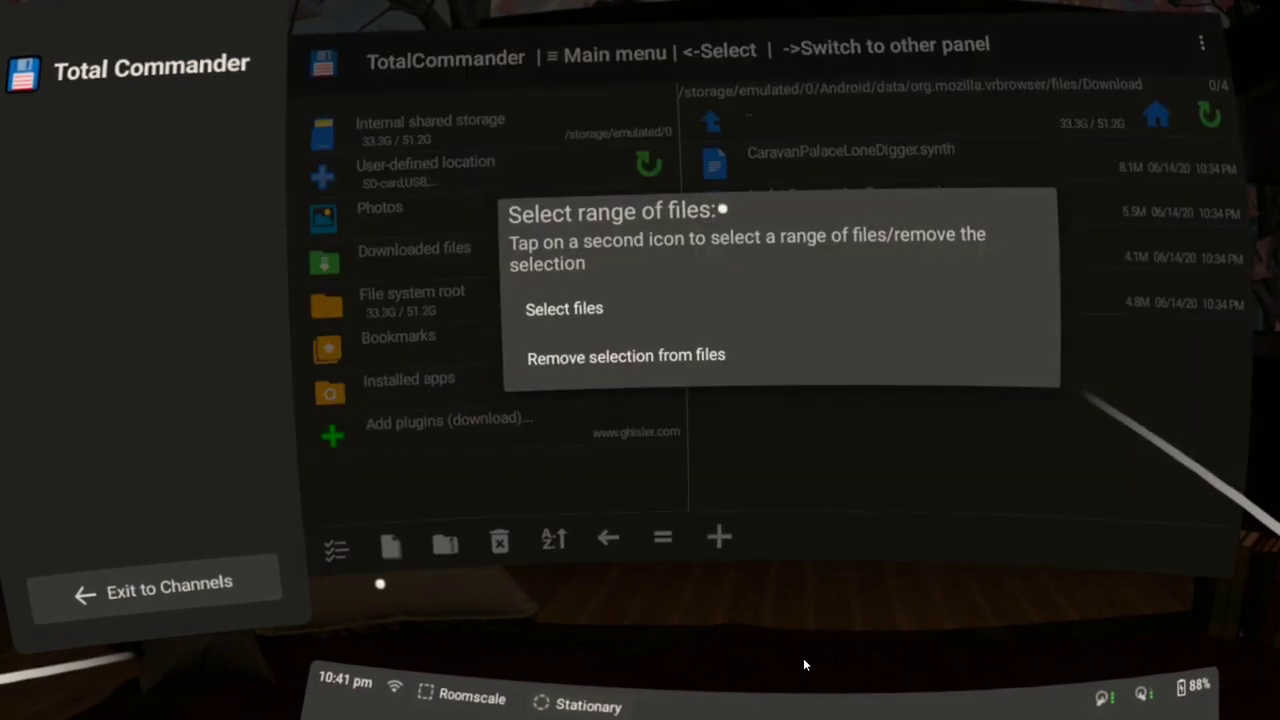
{"action": "left_click", "coordinate": [564, 308]}
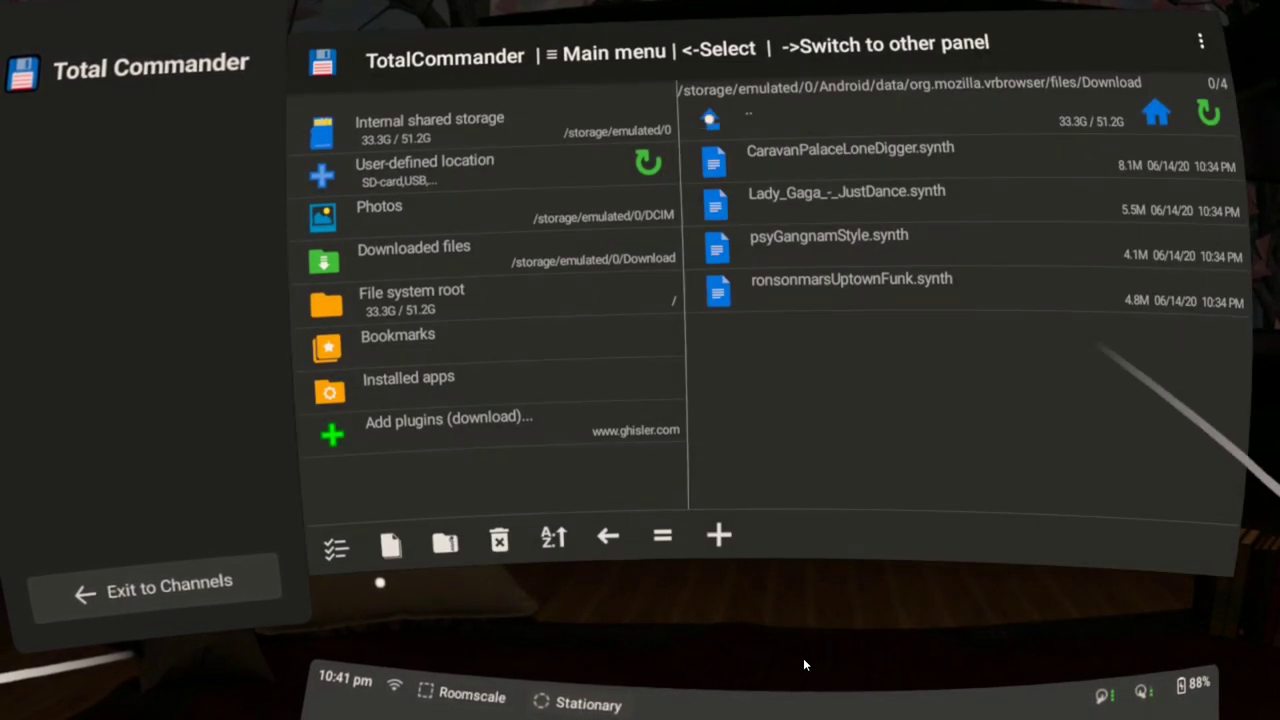
{"action": "left_click", "coordinate": [716, 205]}
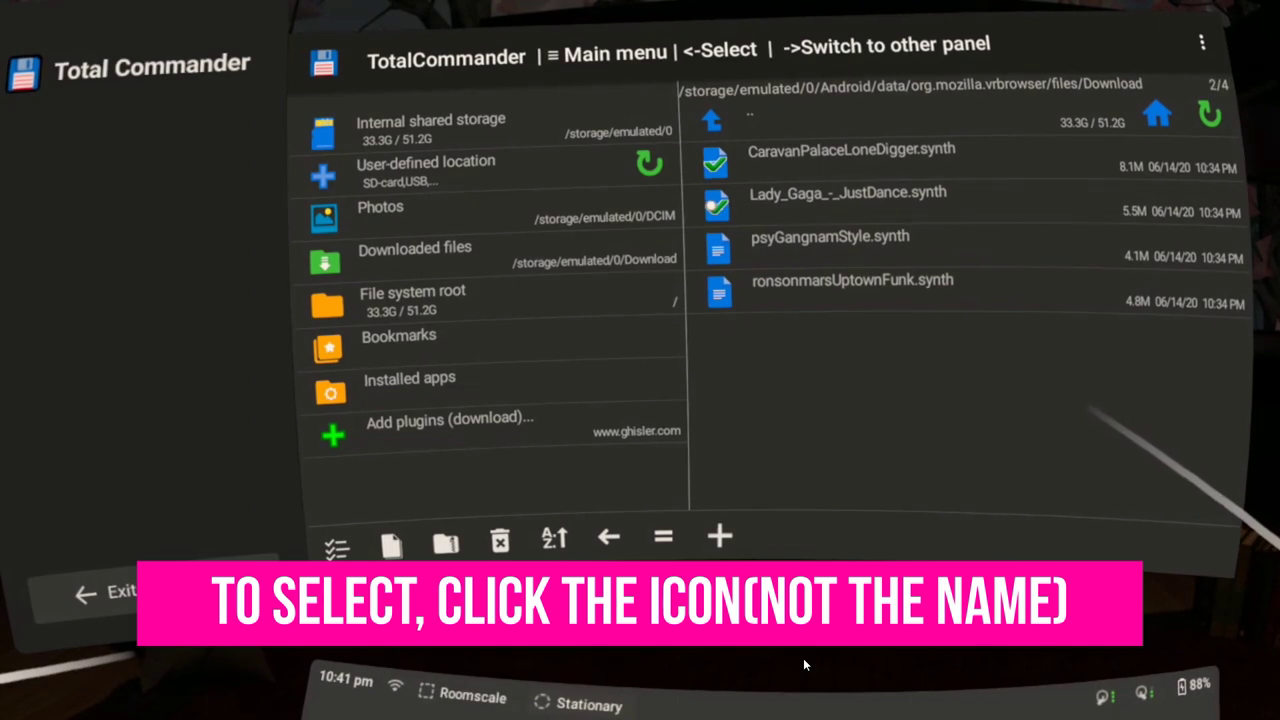
{"action": "left_click", "coordinate": [717, 247]}
{"action": "left_click", "coordinate": [719, 291]}
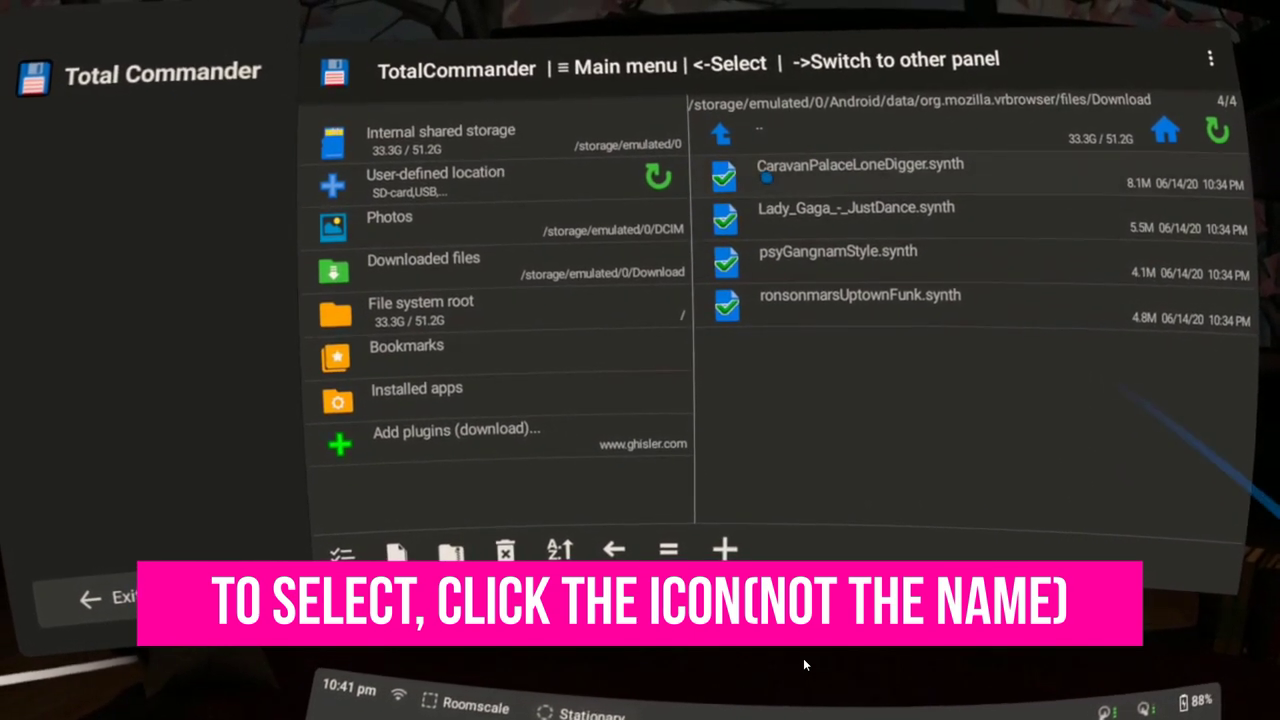
{"action": "right_click", "coordinate": [754, 166]}
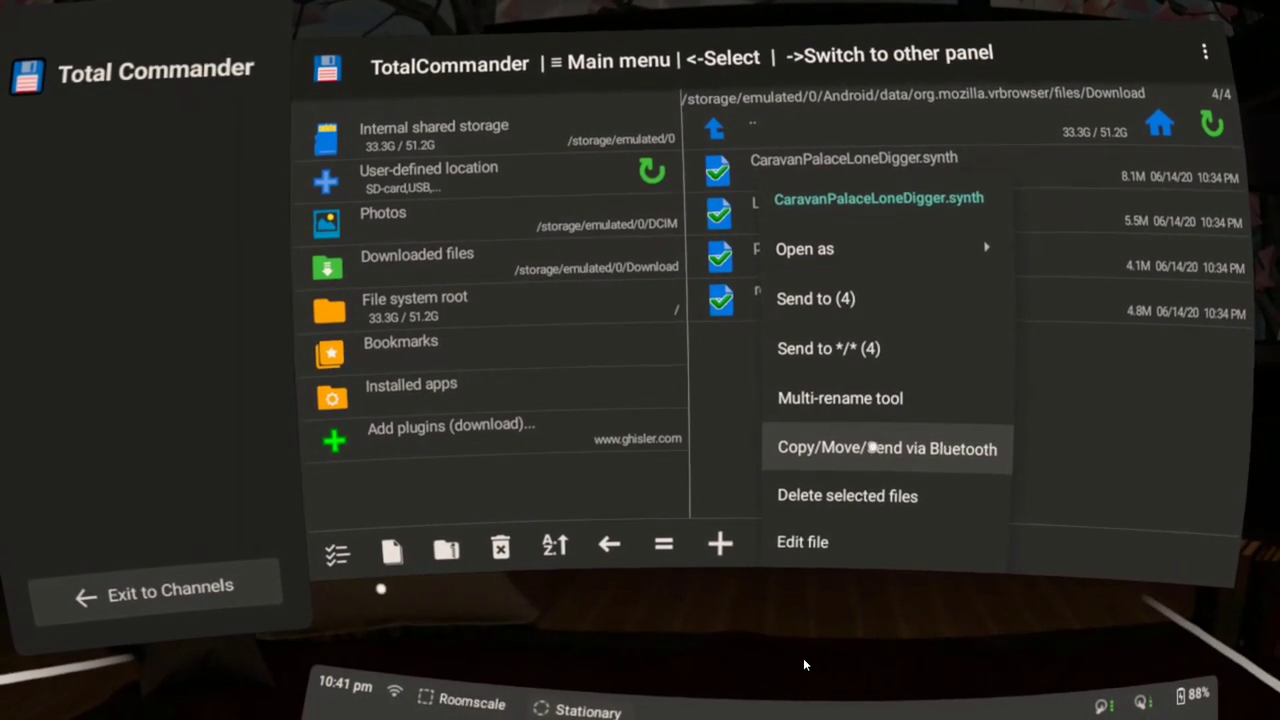
{"action": "left_click", "coordinate": [873, 447]}
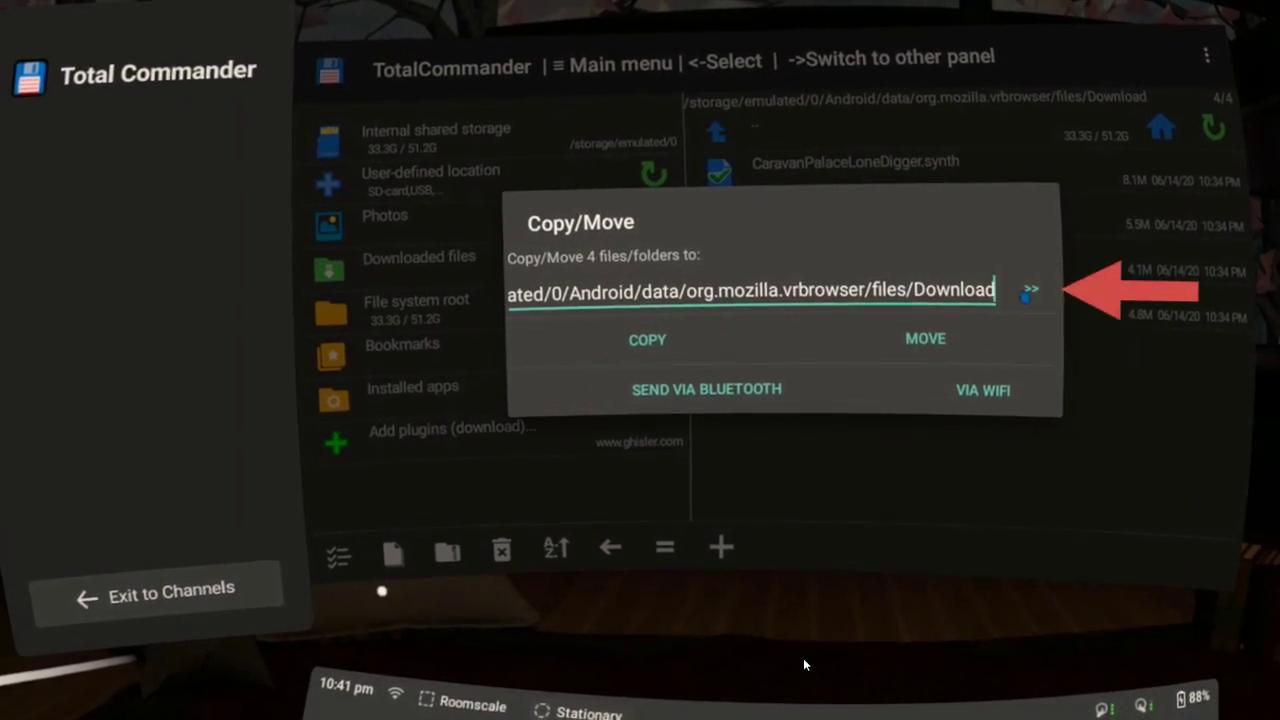
Move the four songs into Android/data/com.kluge.SynthRiders/files/CustomSongs
{"action": "left_click", "coordinate": [1029, 293]}
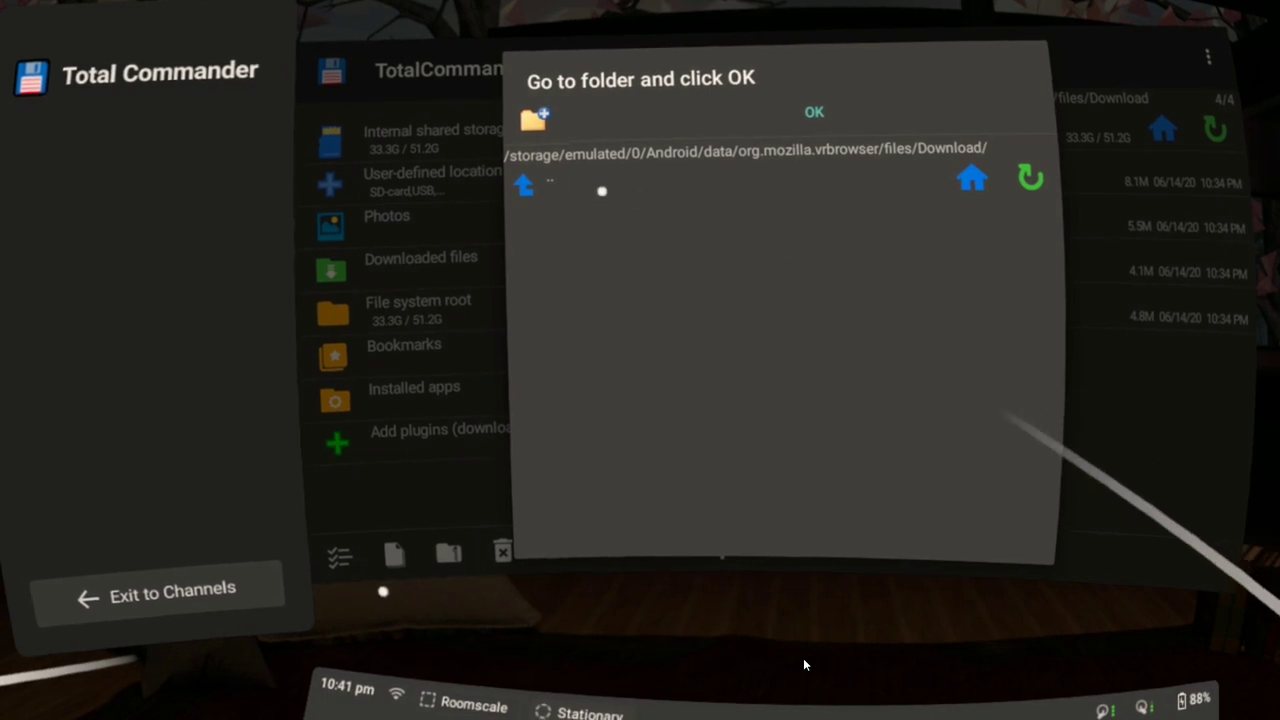
{"action": "left_click", "coordinate": [970, 178]}
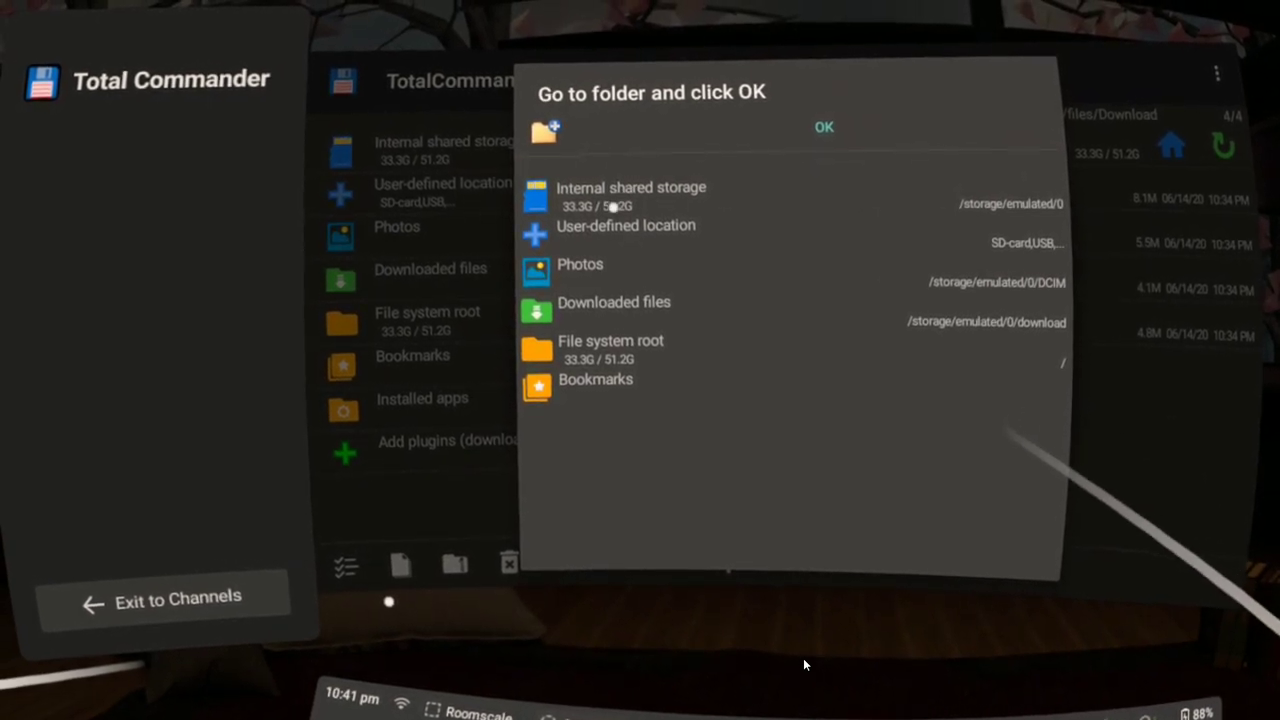
{"action": "left_click", "coordinate": [617, 205]}
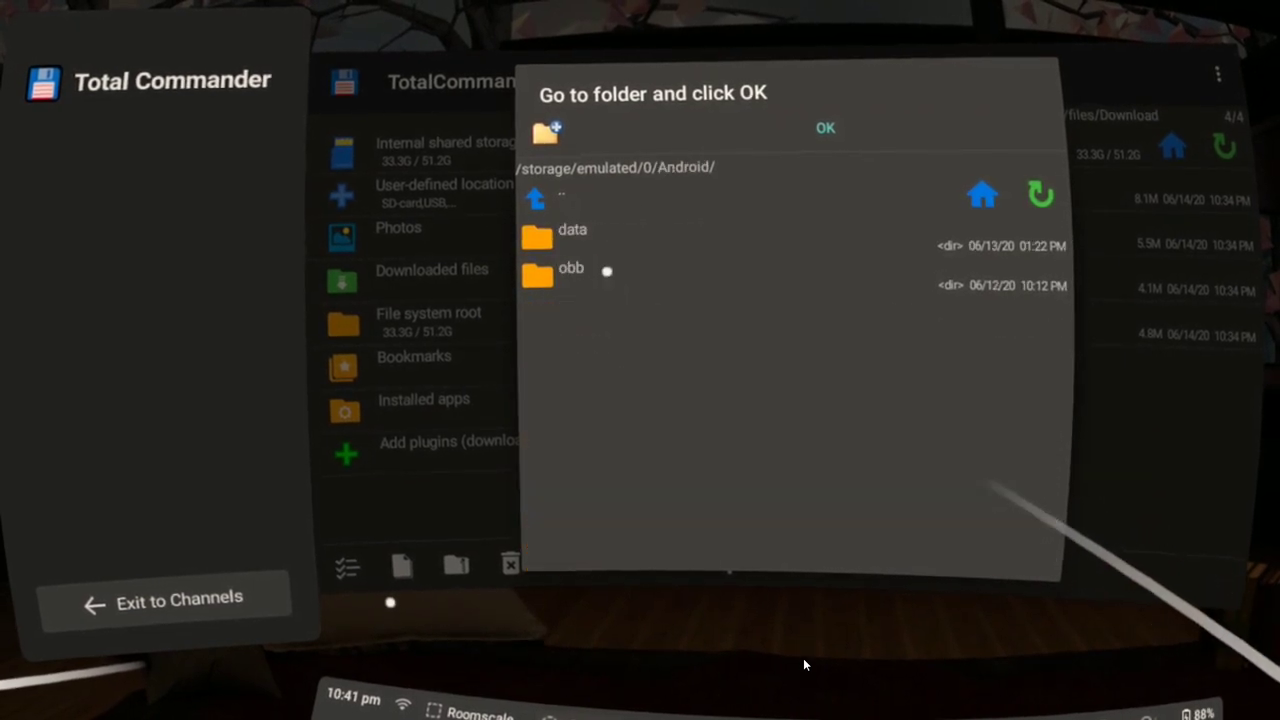
{"action": "left_click", "coordinate": [600, 238]}
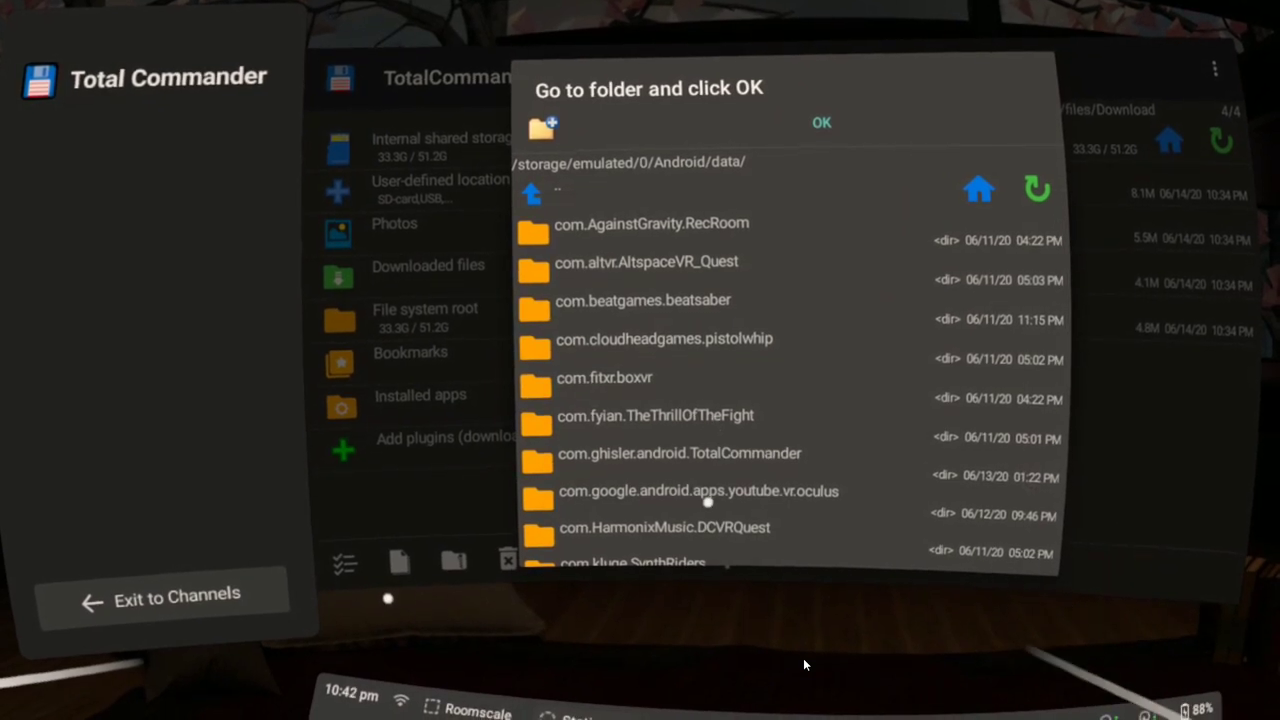
{"action": "scroll", "coordinate": [708, 502], "scroll_direction": "down", "scroll_amount": 5}
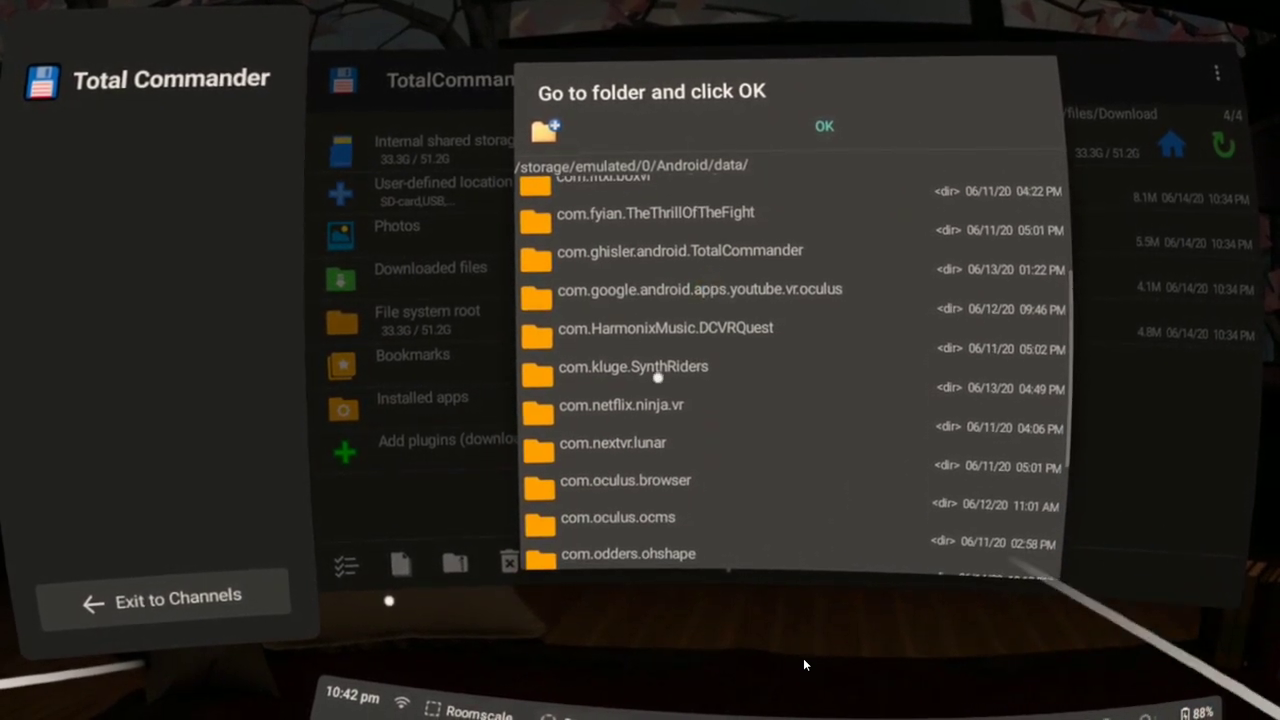
{"action": "left_click", "coordinate": [640, 366]}
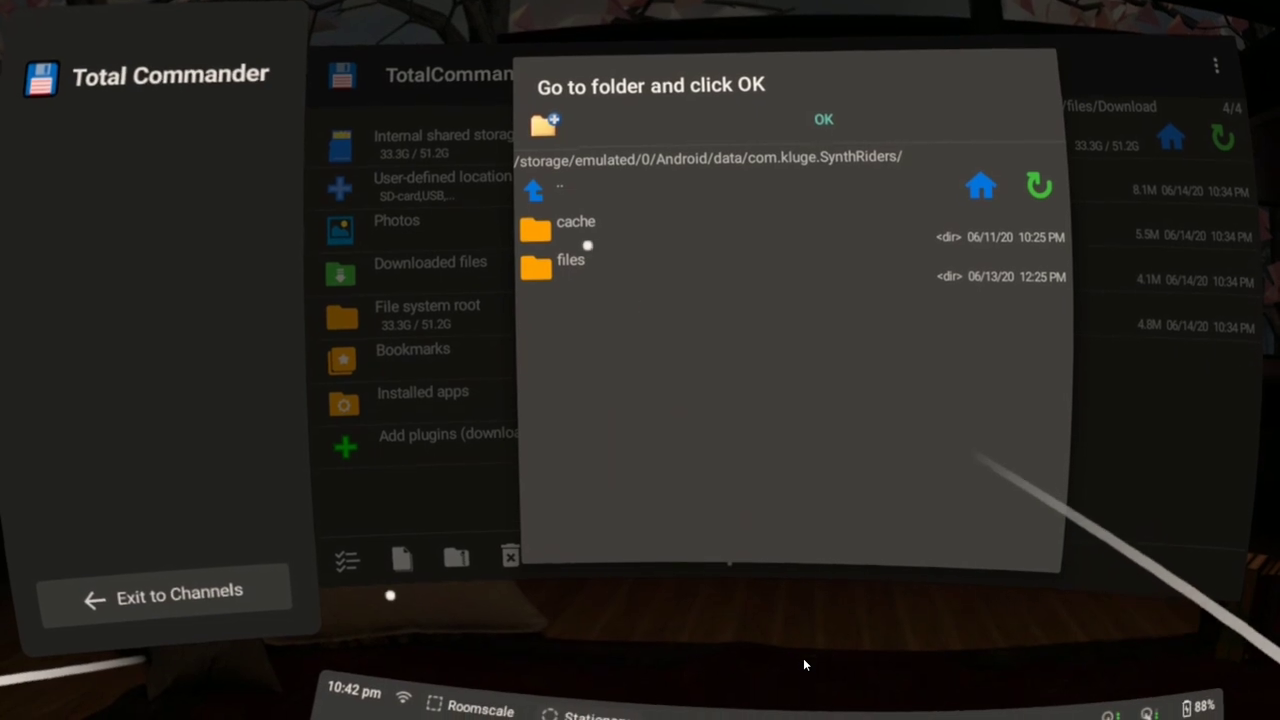
{"action": "left_click", "coordinate": [597, 263]}
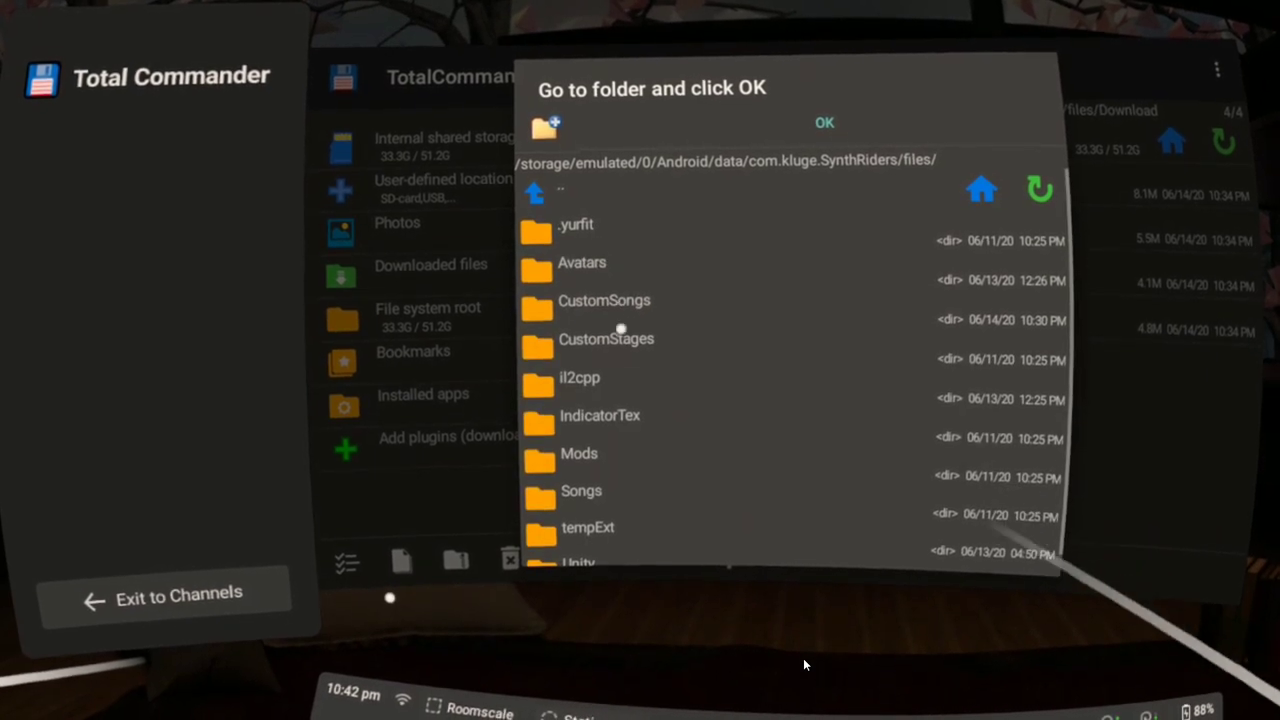
{"action": "left_click", "coordinate": [633, 301]}
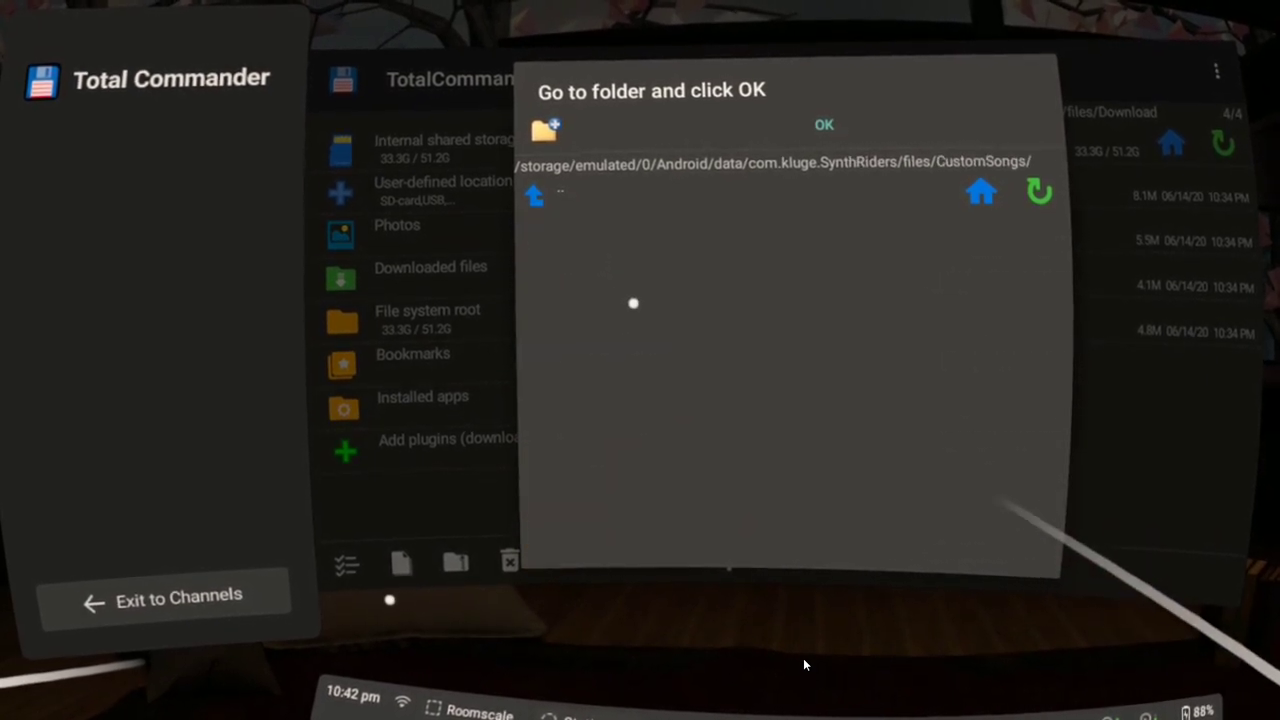
{"action": "left_click", "coordinate": [813, 133]}
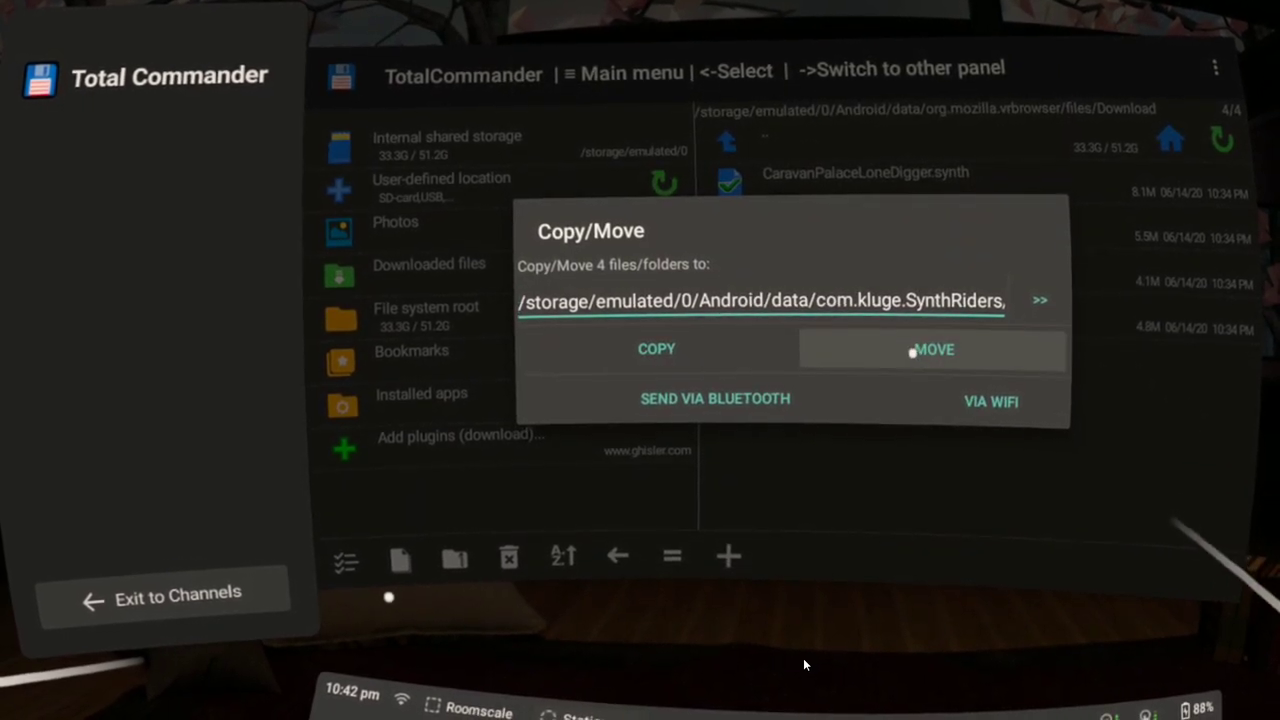
{"action": "left_click", "coordinate": [916, 345]}
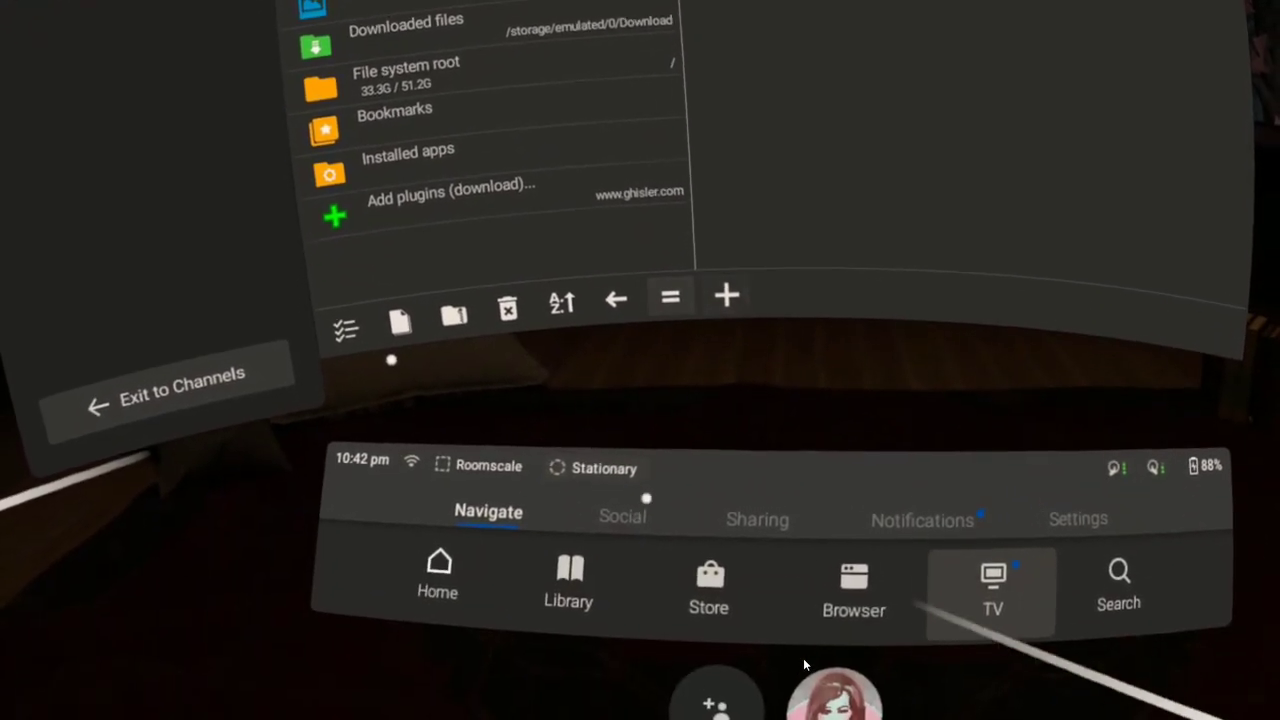
Launch Synth Riders from the Library
{"action": "left_click", "coordinate": [566, 608]}
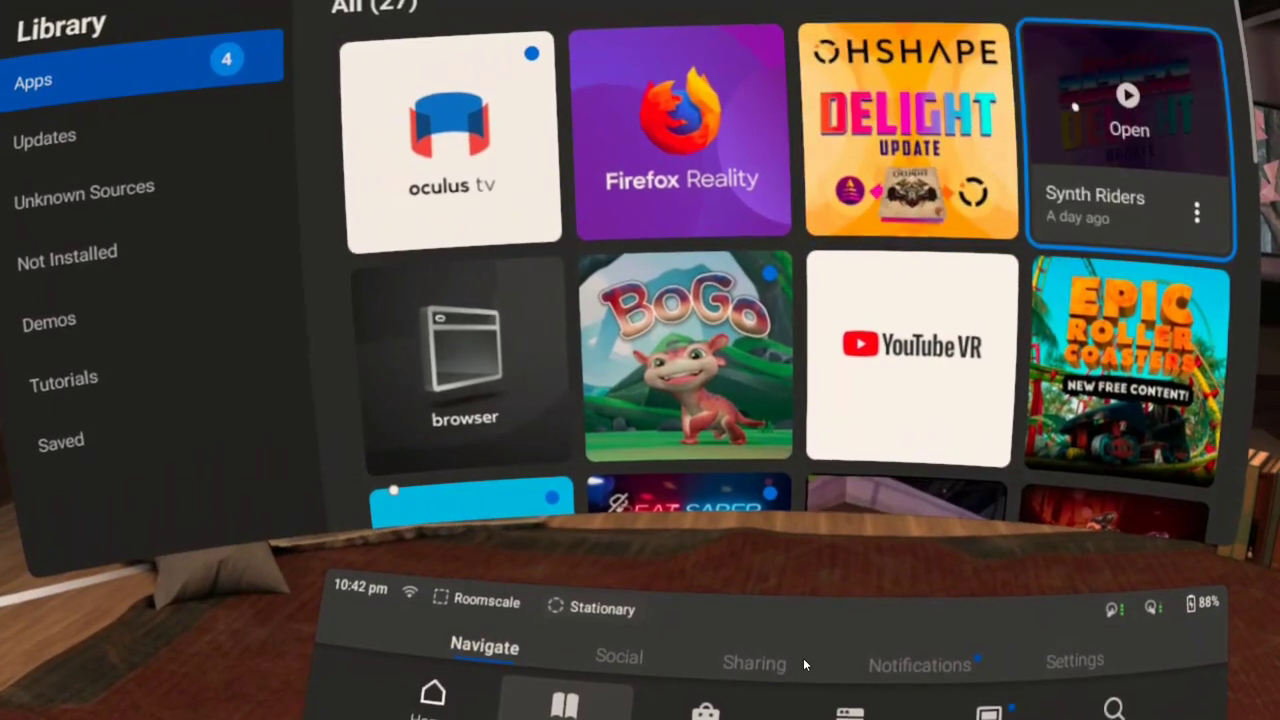
{"action": "left_click", "coordinate": [1075, 106]}
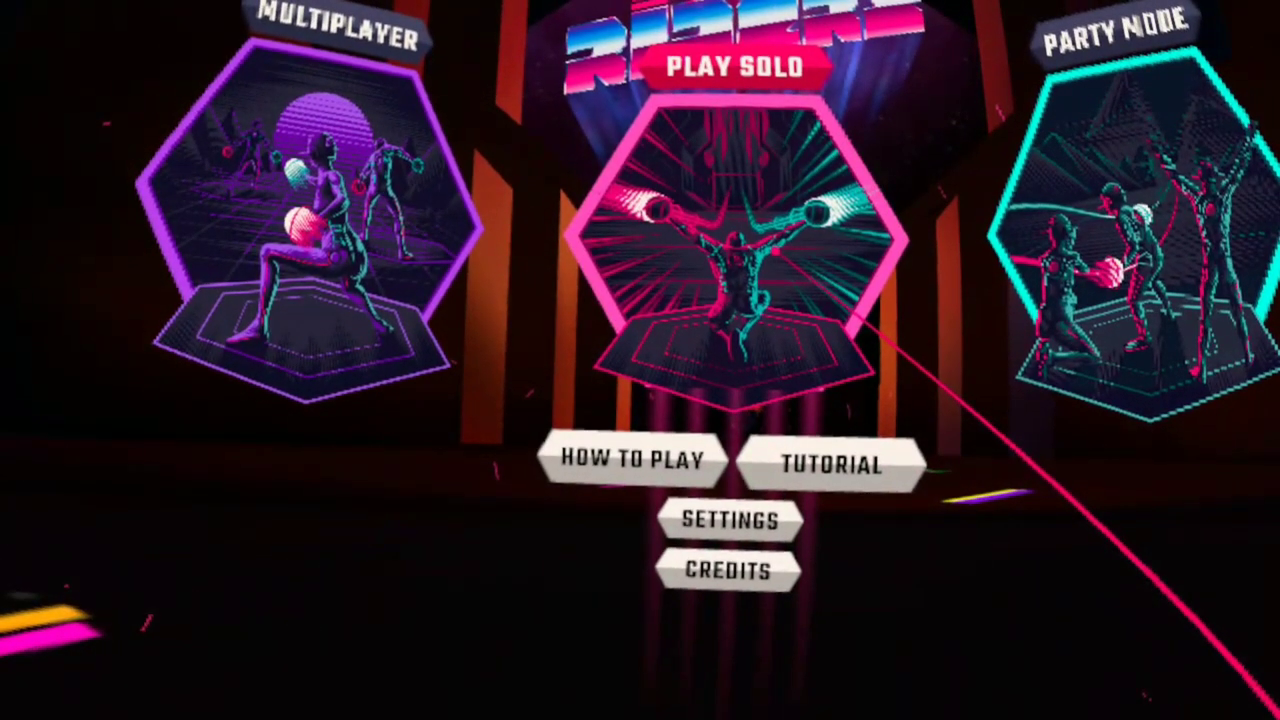
Choose Play Solo to reach the song-selection screen
{"action": "left_click", "coordinate": [880, 340]}
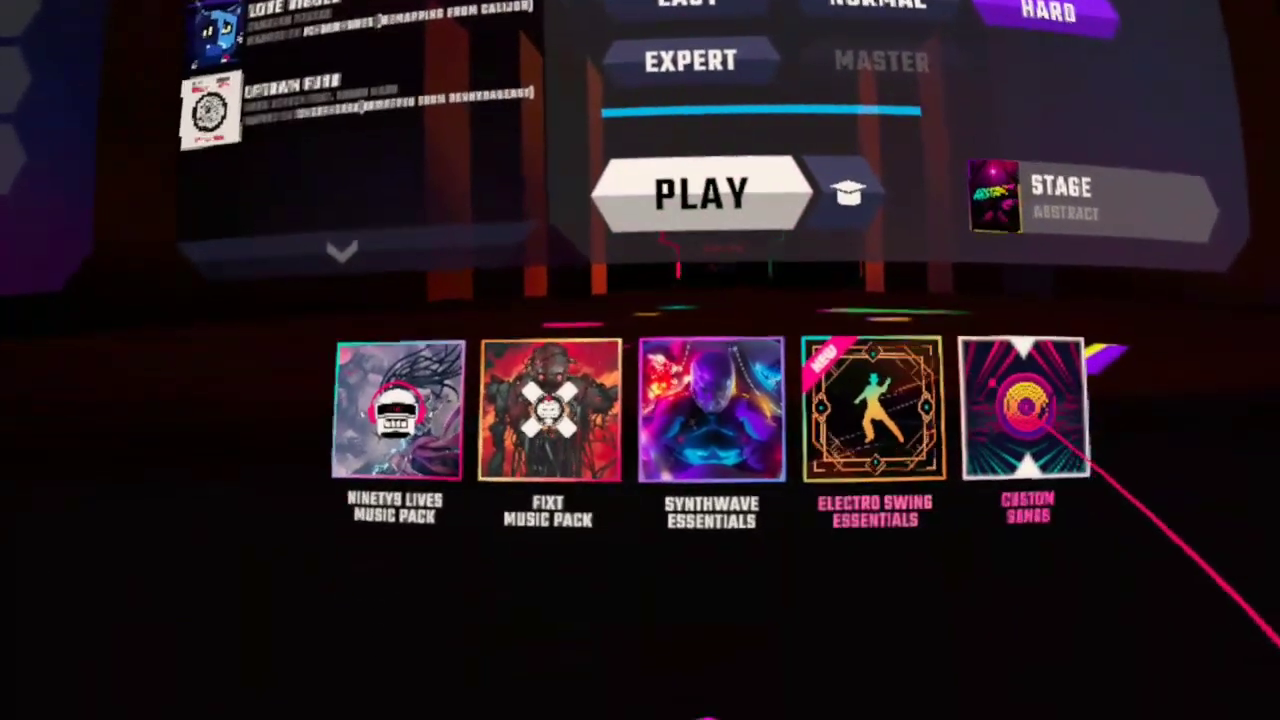